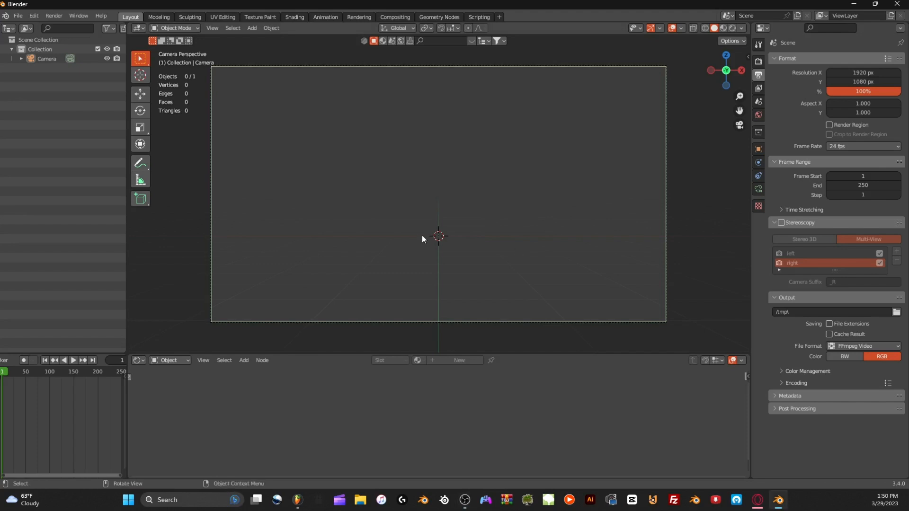
Add a plane mesh at the origin and scale it up by 5555 as the ground.
middle_click_drag(431, 172, 414, 180)
key("shift+a")
mouse_move(410, 178)
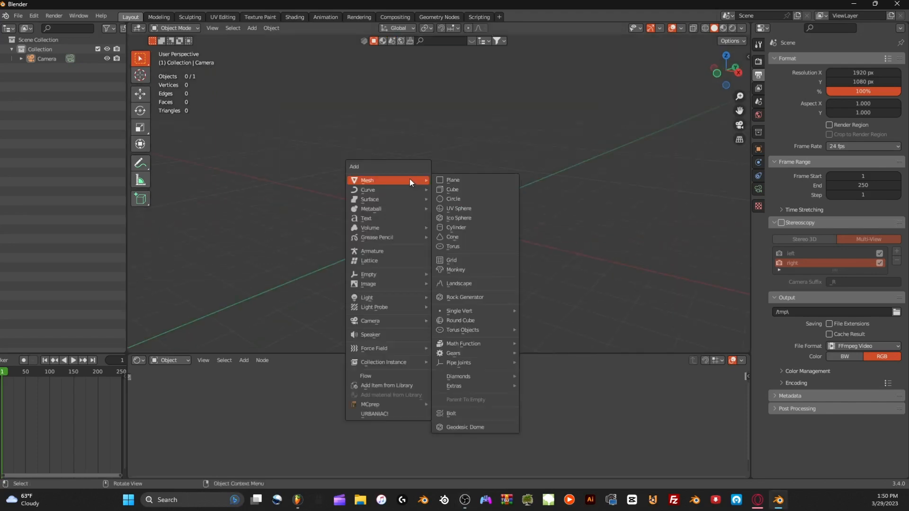
left_click(461, 180)
type("s5555")
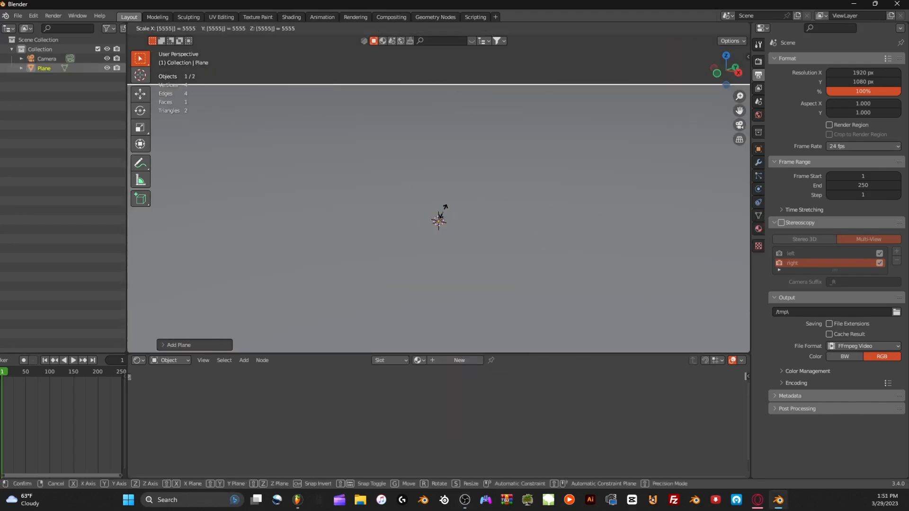
key("Return")
middle_click_drag(463, 186, 423, 171)
key("shift+w")
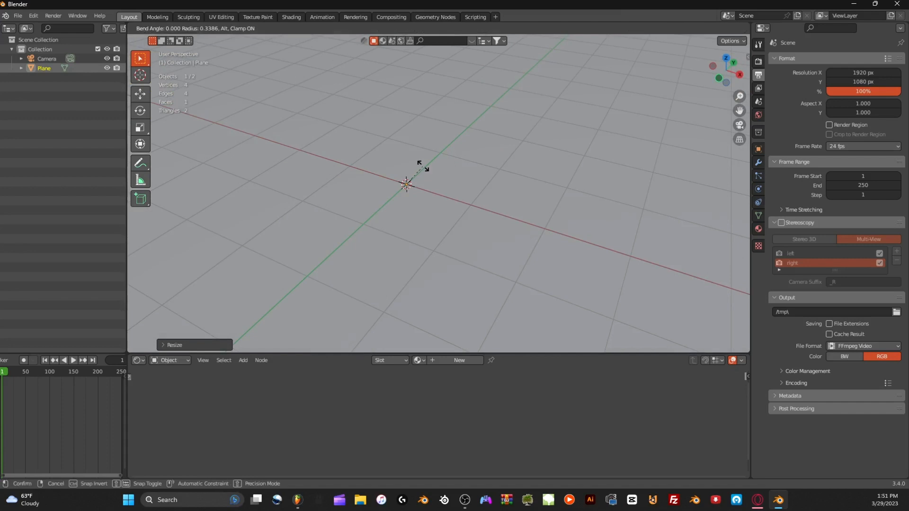
key("Escape")
middle_click_drag(428, 126, 516, 160)
middle_click_drag(470, 143, 489, 150)
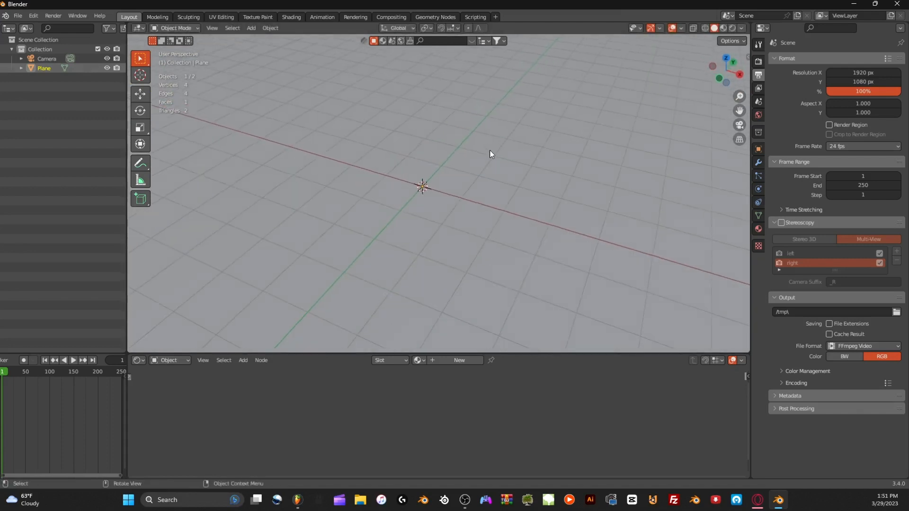
key("shift+a")
mouse_move(493, 188)
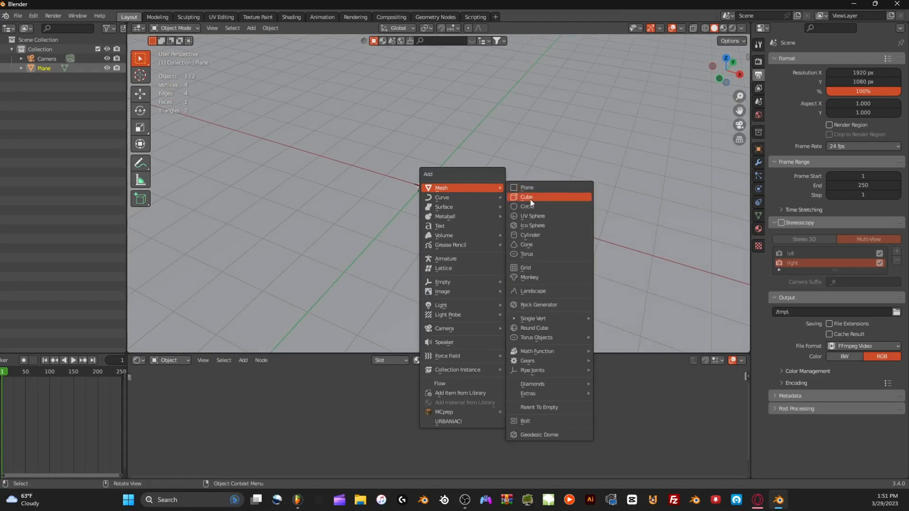
left_click(525, 245)
right_click(455, 192)
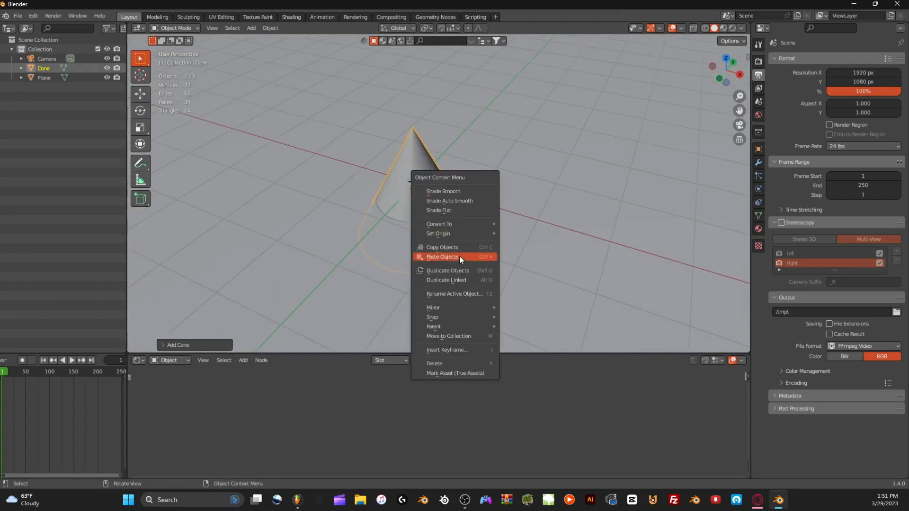
left_click(442, 363)
Add a cylinder mesh at the origin and scale it by 5 along the Z axis.
key("shift+a")
mouse_move(480, 200)
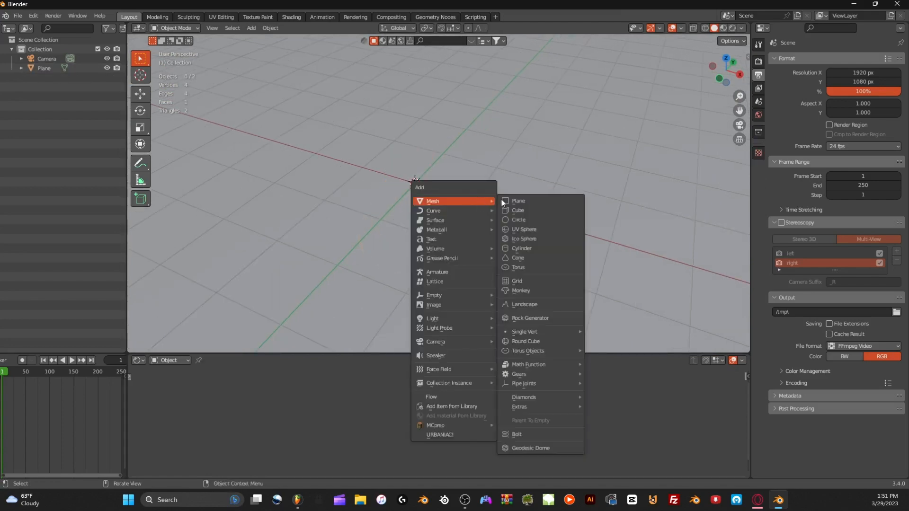
left_click(523, 248)
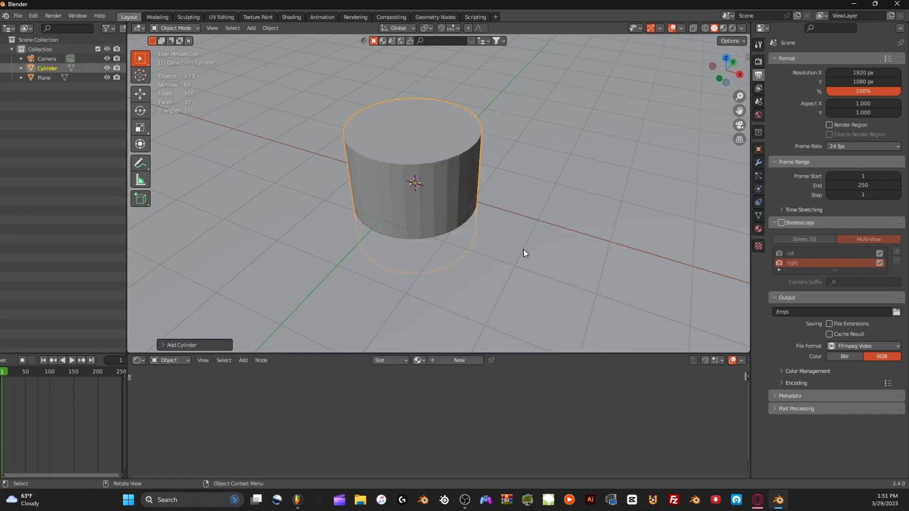
scroll(473, 180, "down", 5)
scroll(474, 185, "up", 5)
type("s")
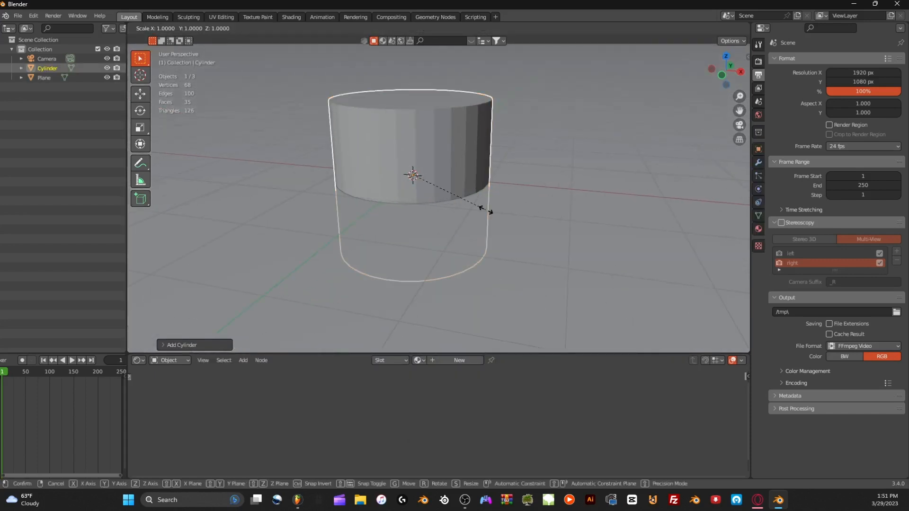
type("56")
key("BackSpace")
key("BackSpace")
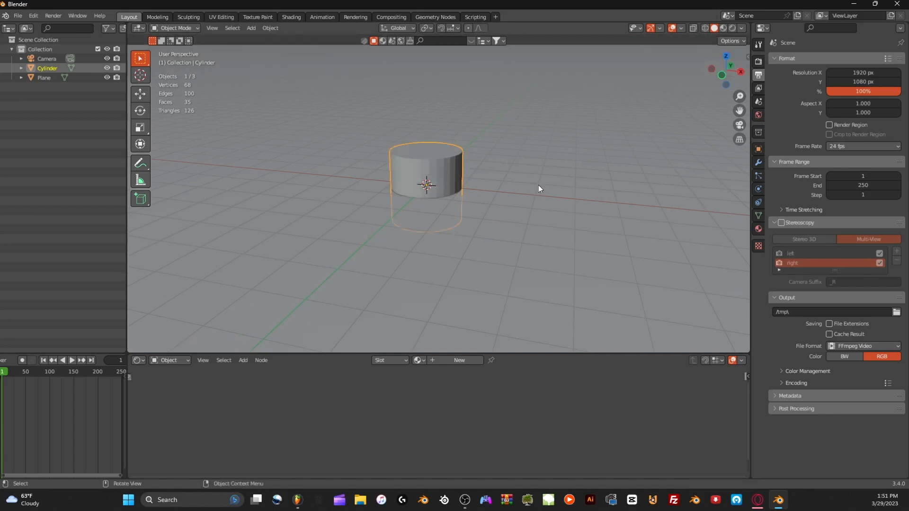
type("z5")
key("Return")
scroll(556, 175, "down", 6)
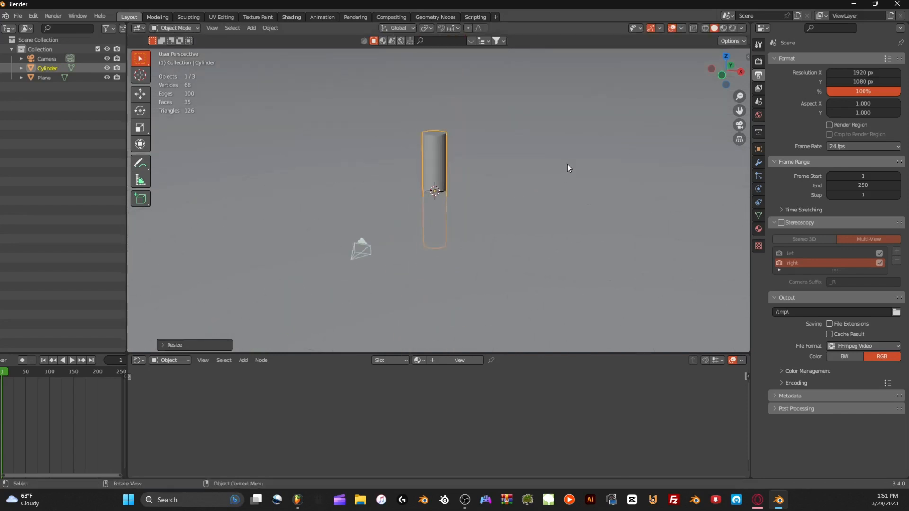
Raise the cylinder along Z and stretch its height to form a tall, slim pillar.
key("s")
middle_click_drag(567, 165, 544, 163)
left_click(475, 188)
key("g")
key("z")
left_click(492, 163)
key("s")
key("z")
left_click(627, 142)
Adjust the pillar's height position along Z so its base sits on the ground plane.
scroll(567, 180, "up", 5)
key("g")
key("z")
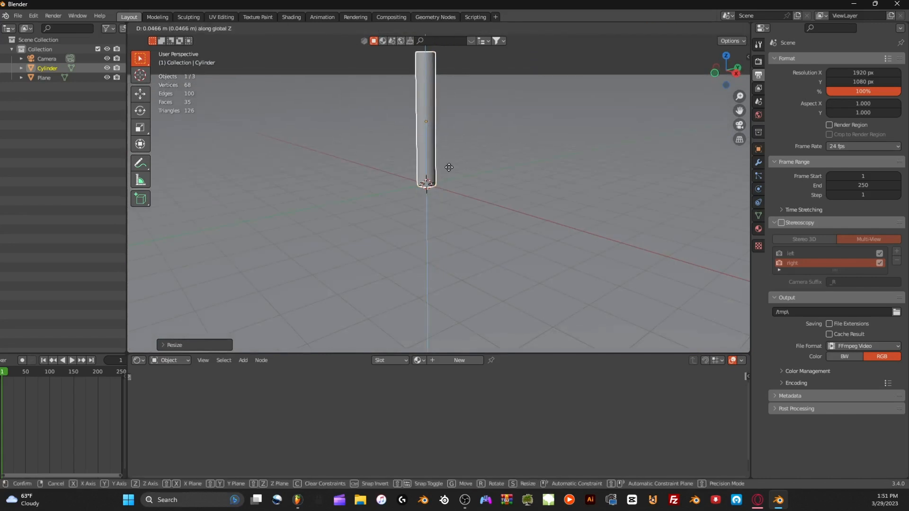
left_click(449, 166)
scroll(454, 161, "up", 4)
key("g")
key("z")
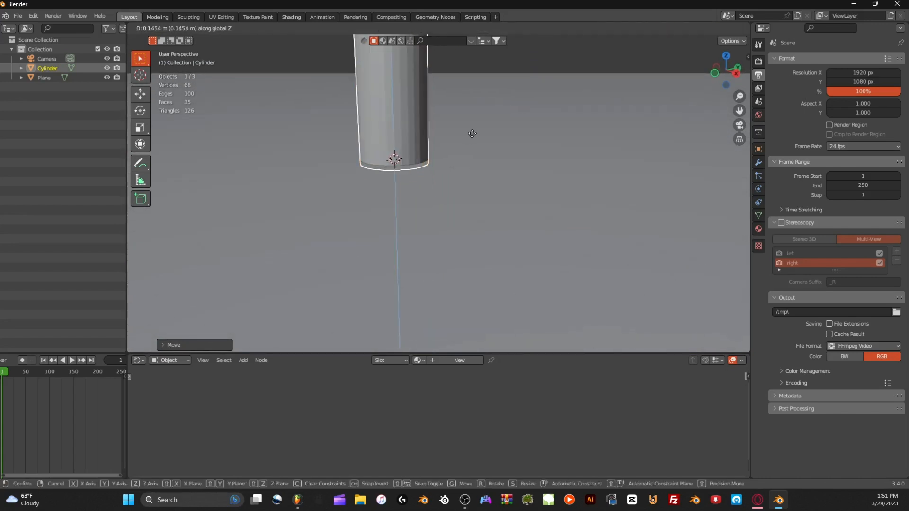
left_click(472, 134)
scroll(485, 221, "down", 5)
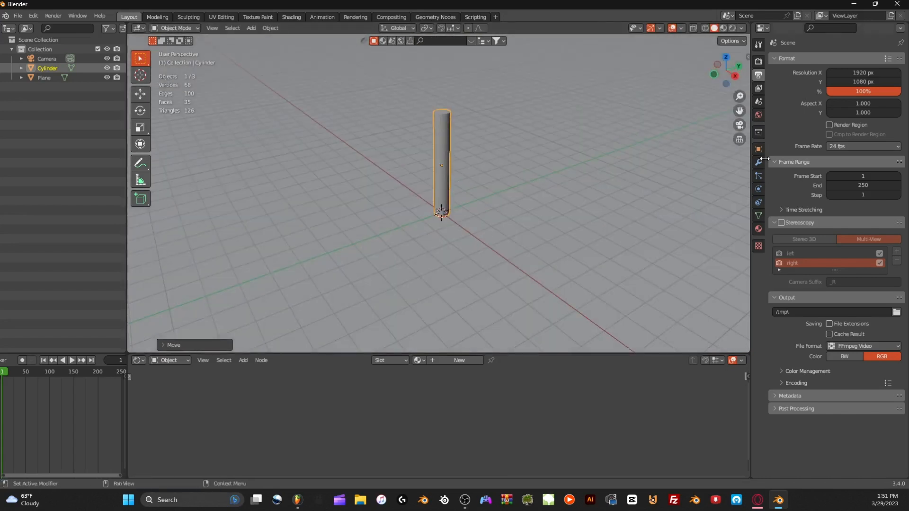
Add an Array modifier to the pillar with a relative X offset factor of 10 and a count of 3.
left_click(758, 164)
left_click(813, 59)
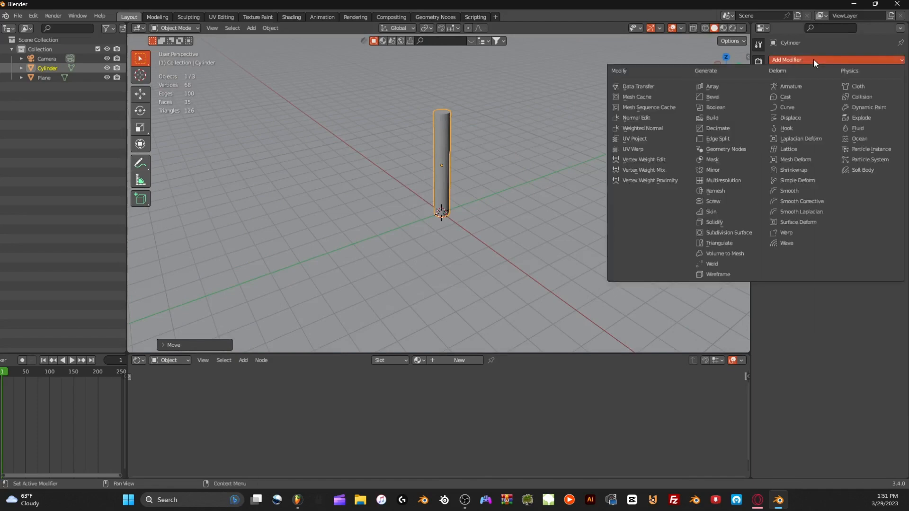
left_click(723, 87)
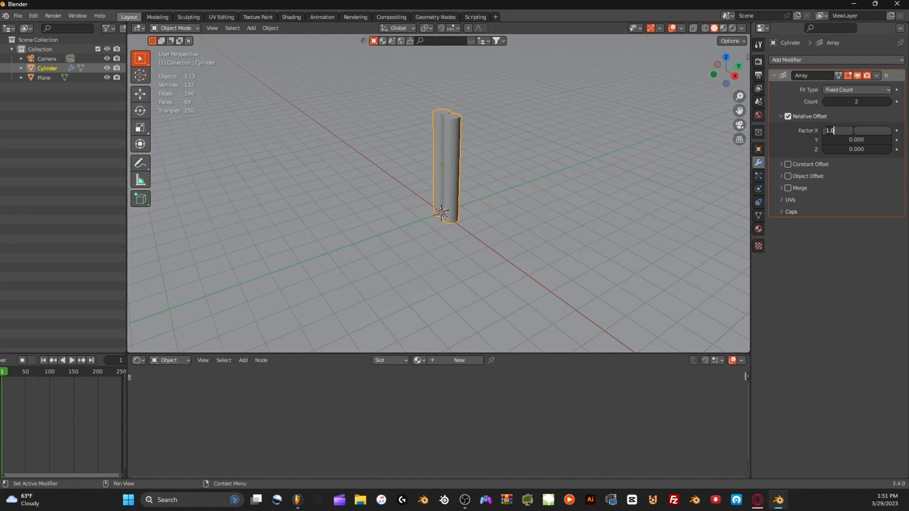
key("Return")
scroll(662, 138, "down", 3)
middle_click_drag(661, 138, 611, 142)
scroll(598, 147, "up", 2)
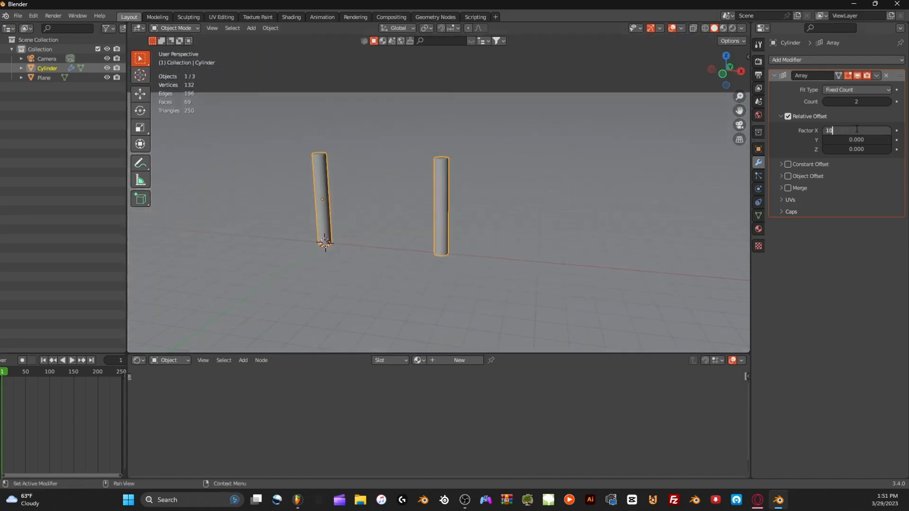
key("Return")
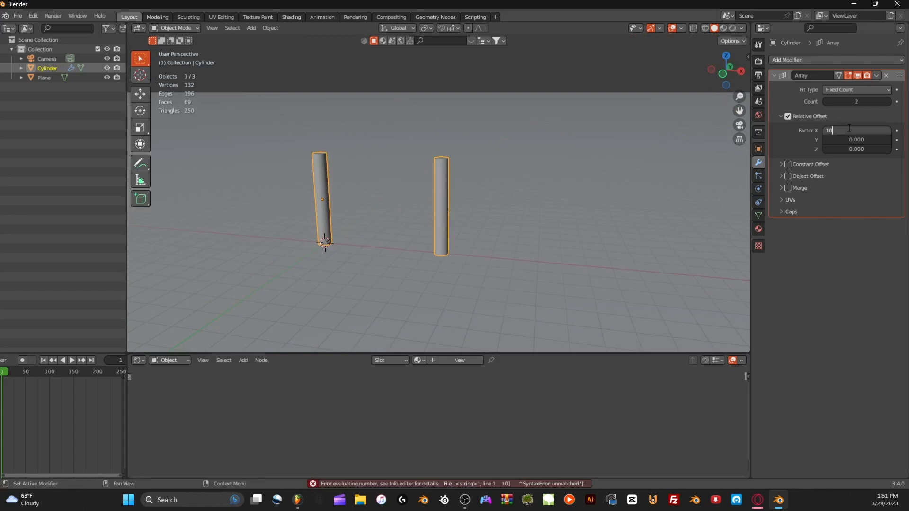
key("Return")
left_click(893, 102)
Add a second Array modifier to the pillar with relative offset factors of 0 in X and 10 in Y.
middle_click_drag(635, 144, 643, 118)
left_click(780, 62)
left_click(731, 91)
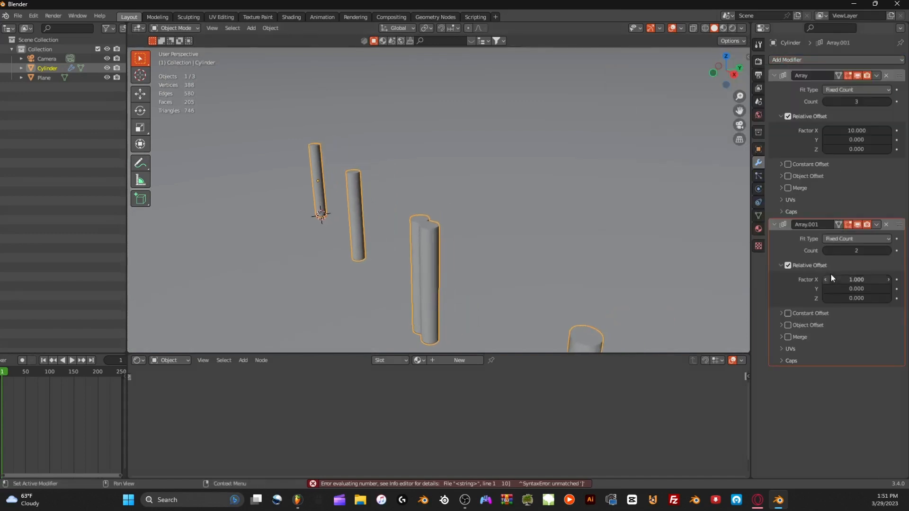
key("Return")
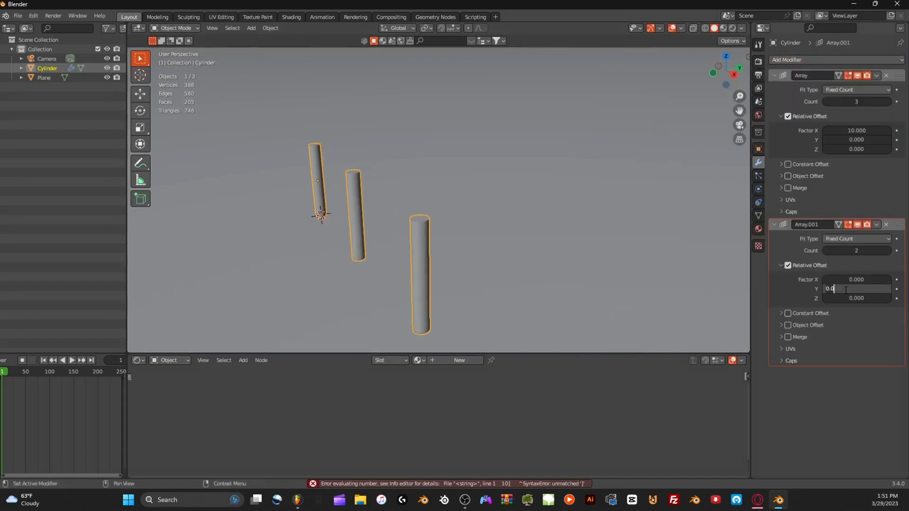
key("BackSpace")
key("BackSpace")
key("BackSpace")
type("1")
key("Return")
scroll(710, 270, "down", 1)
mouse_move(710, 270)
middle_mouse_down()
mouse_move(702, 273)
mouse_move(712, 277)
middle_mouse_up()
type("0")
key("Return")
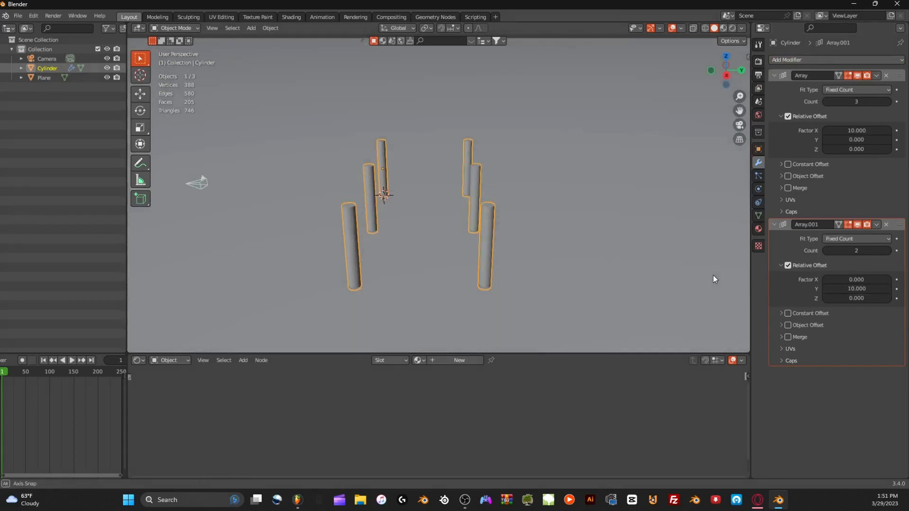
Set the second array's relative Y offset factor to 20 and deselect the pillars.
scroll(635, 269, "up", 3)
middle_click_drag(634, 269, 617, 188, "shift")
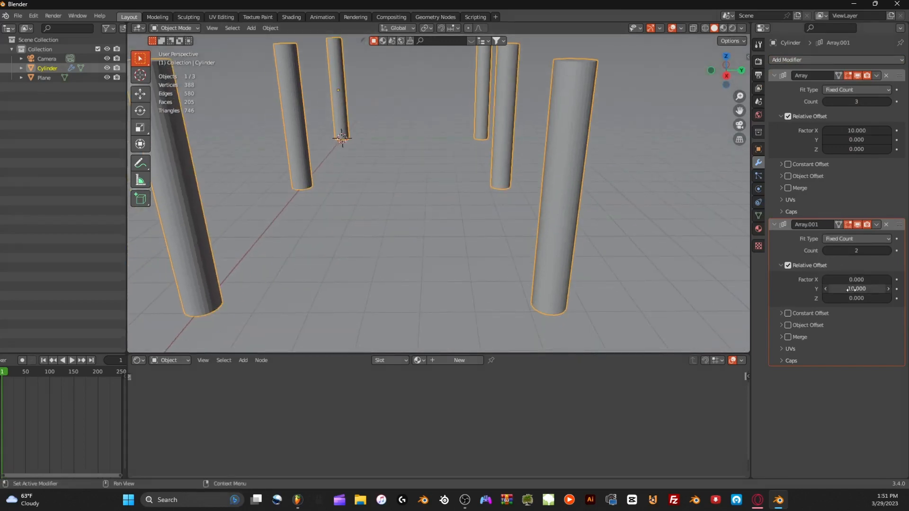
key("Return")
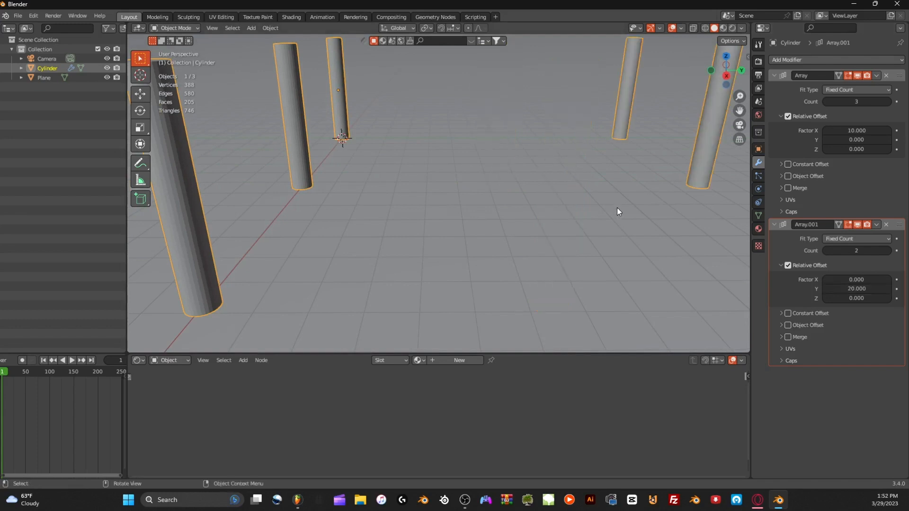
scroll(617, 207, "down", 3)
middle_click_drag(610, 215, 577, 183)
left_click(618, 175)
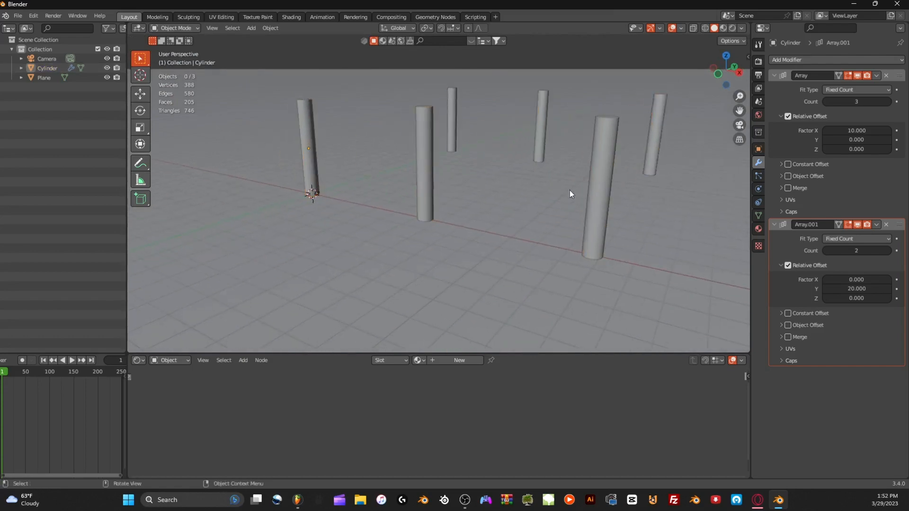
Delete the oversized ground plane beneath the pillars.
scroll(570, 191, "down", 4)
right_click(610, 182)
left_click(596, 206)
key("shift+a")
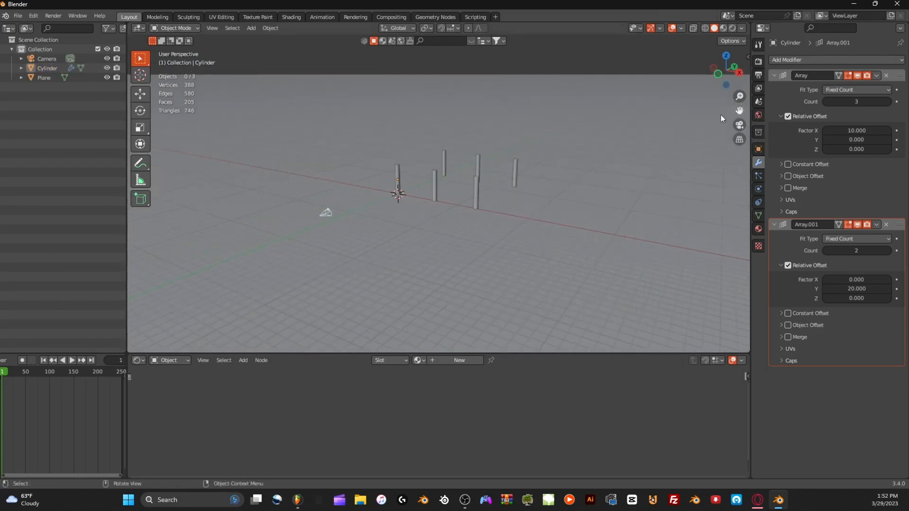
left_click_drag(721, 116, 639, 158)
right_click(638, 158)
left_click(598, 207)
Add a new plane at the origin and scale it up freehand into a ground extending well beyond the pillars.
key("shift+a")
mouse_move(598, 197)
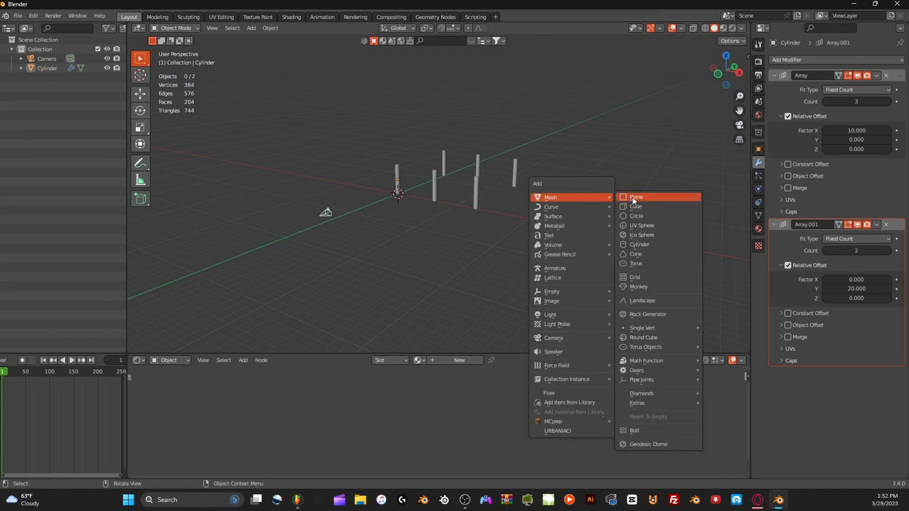
left_click(632, 197)
key("s")
left_click(742, 49)
key("s")
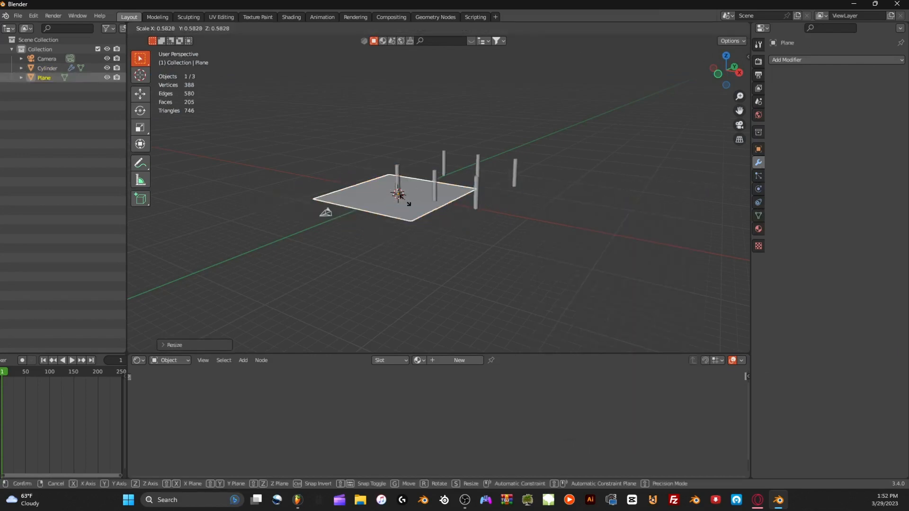
left_click(602, 205)
Select the arrayed pillars and apply Shade Smooth to them.
scroll(615, 142, "up", 4)
scroll(521, 137, "up", 2)
middle_click_drag(615, 142, 519, 136, "shift")
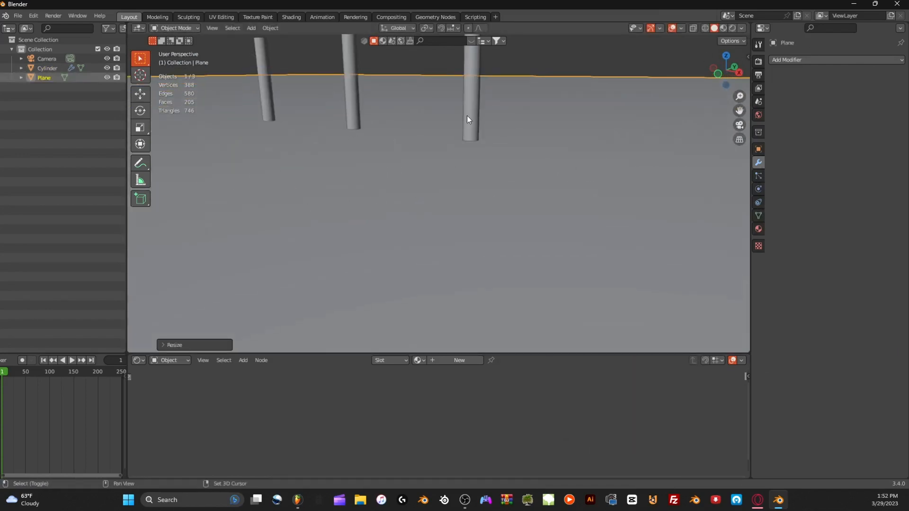
scroll(519, 171, "down", 2)
middle_click_drag(467, 118, 396, 199, "shift")
left_click(391, 197)
right_click(391, 198)
left_click(372, 46)
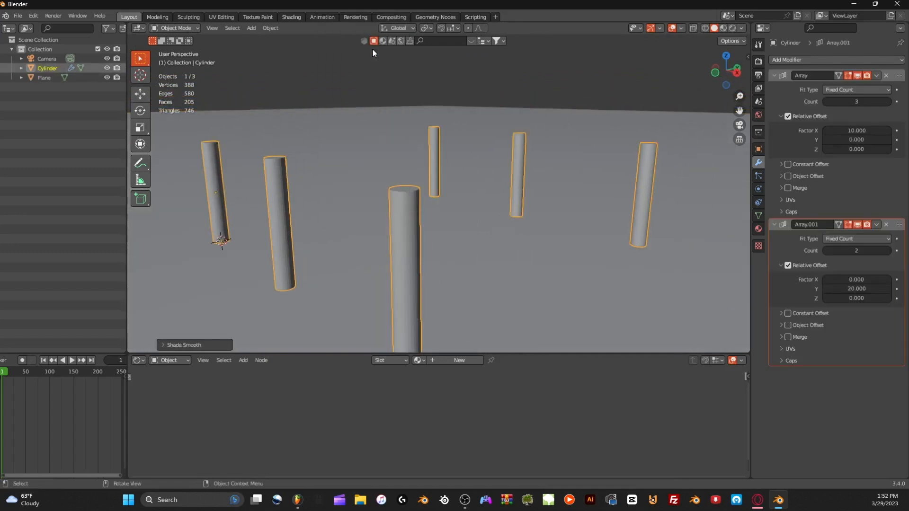
Apply Shade Auto Smooth to the pillars.
mouse_move(372, 48)
middle_mouse_down()
mouse_move(476, 164)
mouse_move(453, 180)
mouse_move(499, 146)
middle_mouse_up()
scroll(500, 146, "up", 3)
scroll(500, 146, "down", 2)
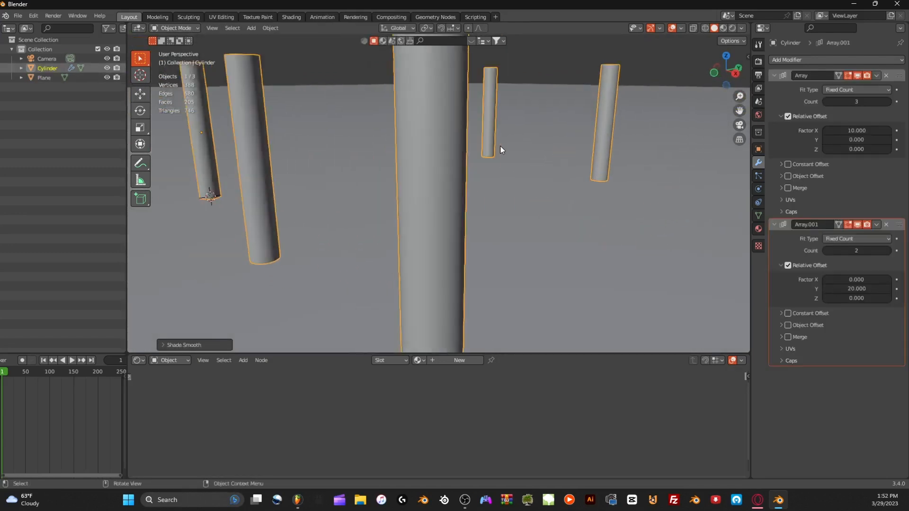
right_click(495, 137)
left_click(459, 133)
right_click(441, 138)
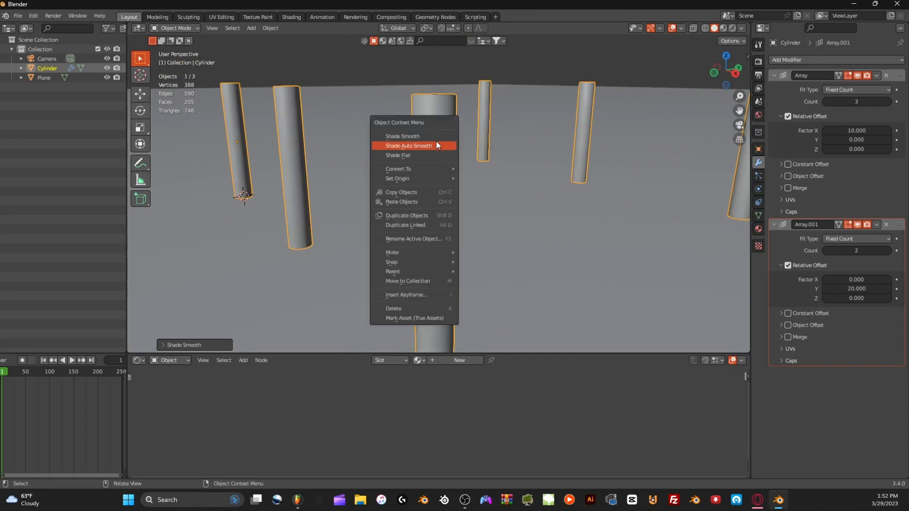
left_click(436, 141)
Add a cube mesh at the origin and flatten it along Z into a thin slab.
scroll(501, 124, "down", 4)
scroll(485, 148, "up", 3)
mouse_move(501, 124)
middle_mouse_down()
mouse_move(483, 149)
mouse_move(452, 128)
middle_mouse_up()
middle_click_drag(569, 161, 587, 134)
key("shift+a")
mouse_move(587, 132)
left_click(621, 141)
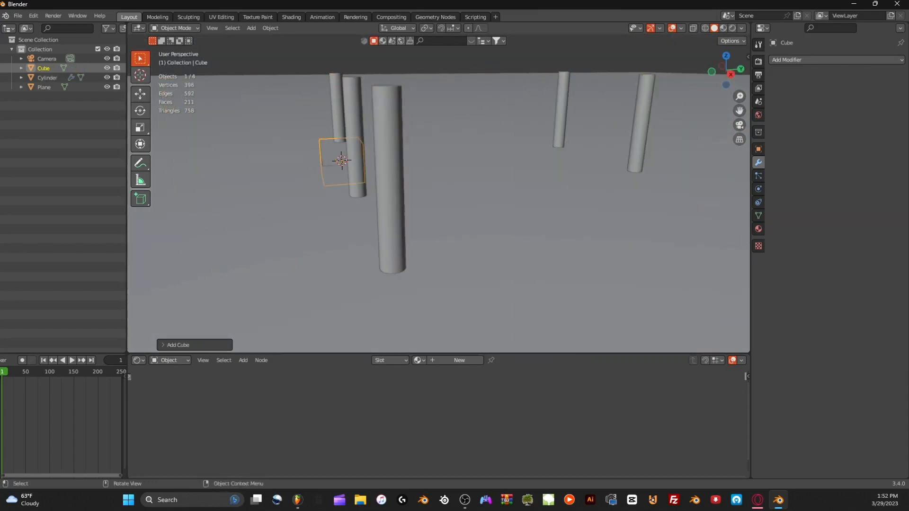
key("s")
key("z")
left_click(376, 156)
Raise the flattened cube along Z to near the tops of the pillars.
key("g")
key("z")
left_click(346, 108)
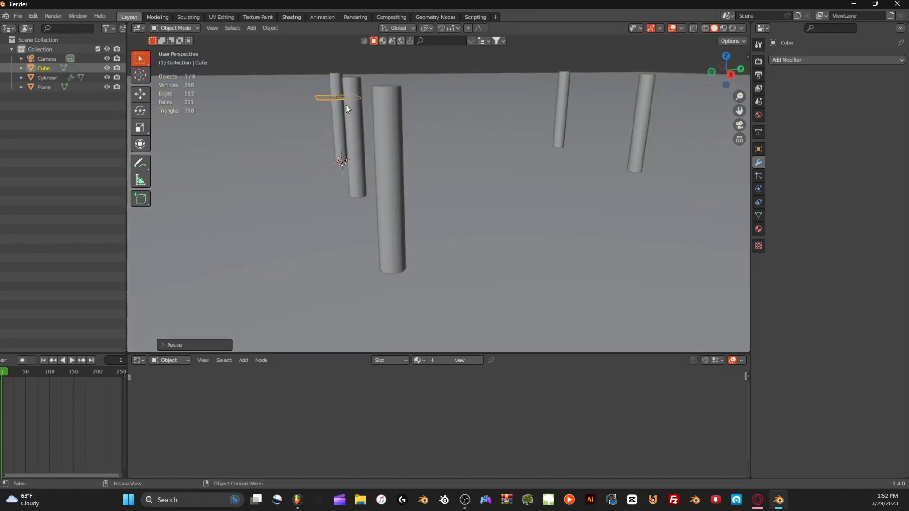
Move the flat slab to the middle of the pillar layout and enlarge it to span the pillars.
left_click(727, 56)
key("g")
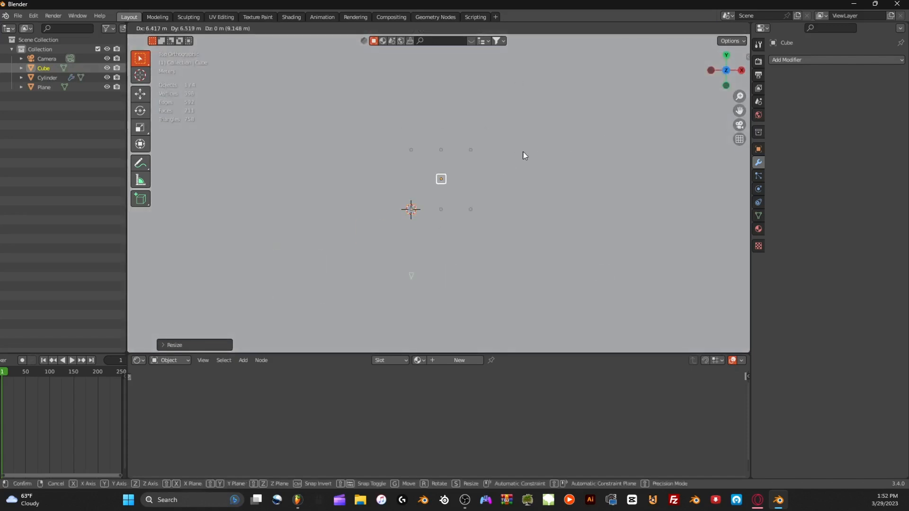
left_click(369, 158)
key("g")
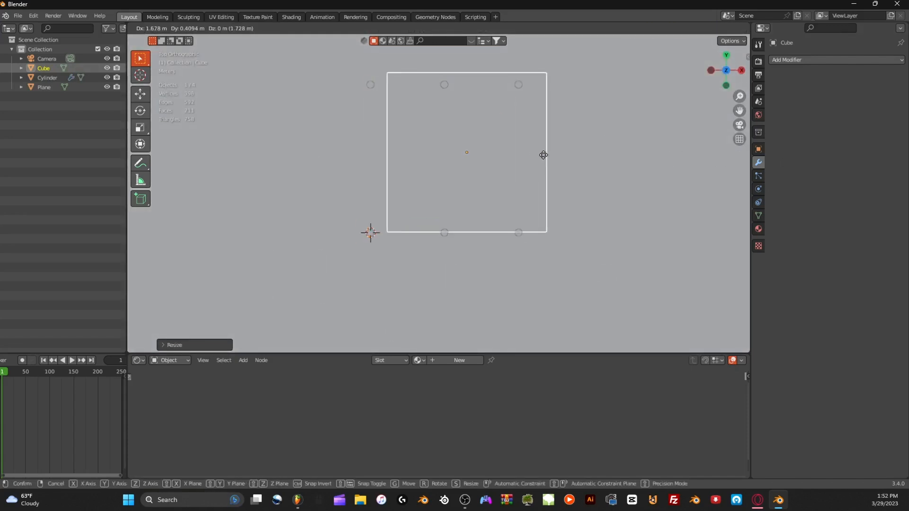
left_click(524, 162)
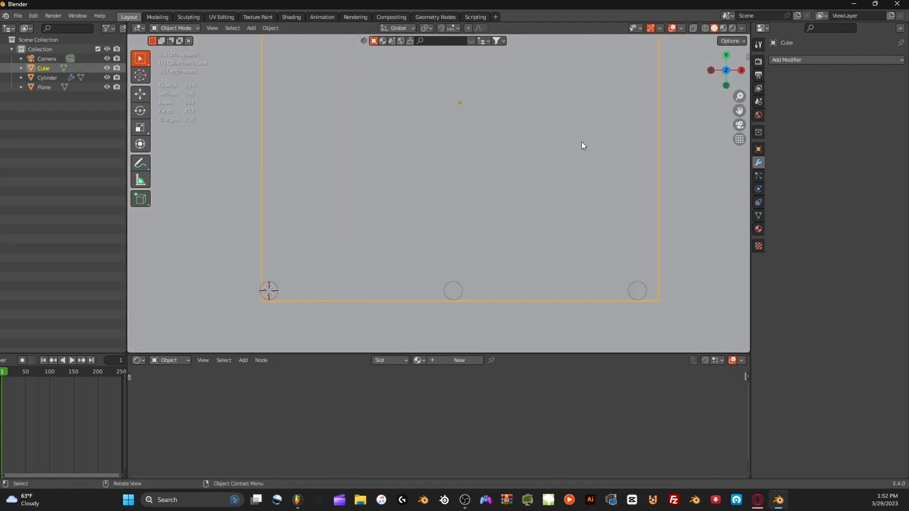
Line up the slab with the corner pillars and scale it up to overhang both pillar rows.
scroll(437, 209, "up", 1)
middle_click_drag(401, 215, 482, 164, "shift")
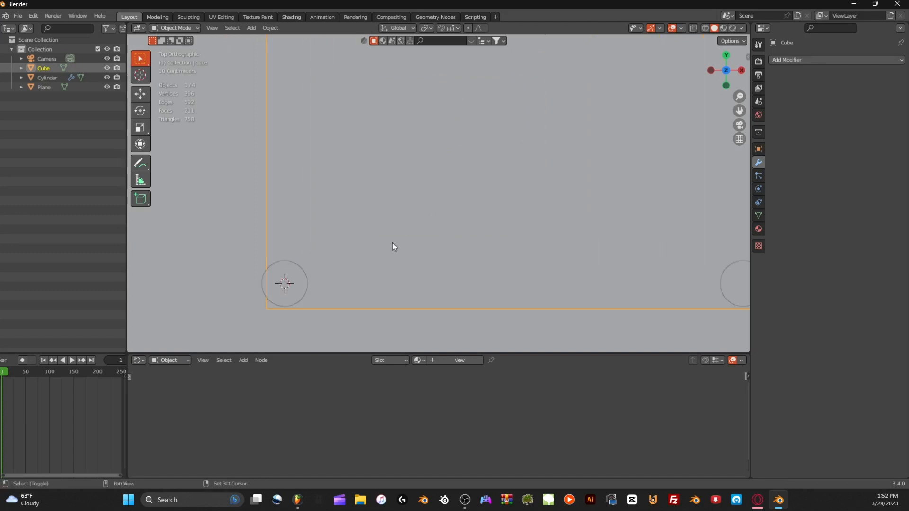
scroll(426, 233, "up", 1)
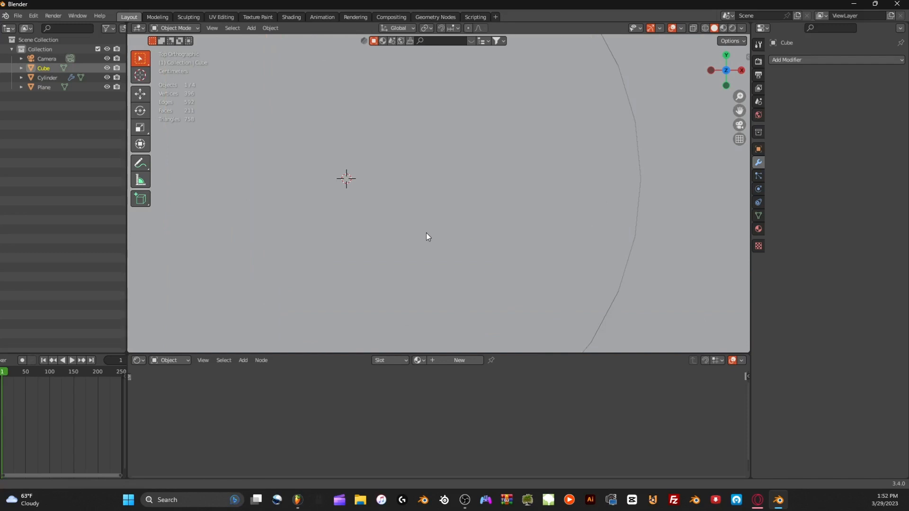
scroll(426, 233, "down", 10)
key("g")
left_click(531, 205)
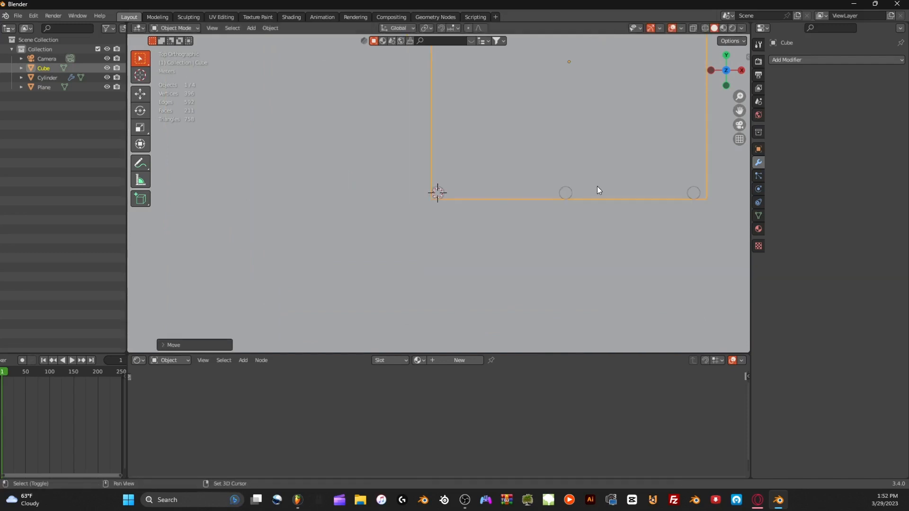
scroll(597, 186, "down", 6)
middle_click_drag(530, 168, 472, 184, "shift")
key("s")
left_click(485, 177)
Adjust the slab's thickness along Z and raise it to the tops of the pillars.
scroll(525, 165, "up", 2)
middle_click_drag(525, 164, 498, 118)
key("s")
key("z")
left_click(490, 112)
key("g")
key("z")
left_click(497, 91)
Select the slab and the pillars together, then scale and move them along Z.
middle_click_drag(651, 81, 618, 104)
left_click_drag(644, 98, 334, 130)
middle_click_drag(334, 130, 442, 134)
key("s")
key("z")
left_click(421, 124)
key("g")
key("z")
left_click(422, 120)
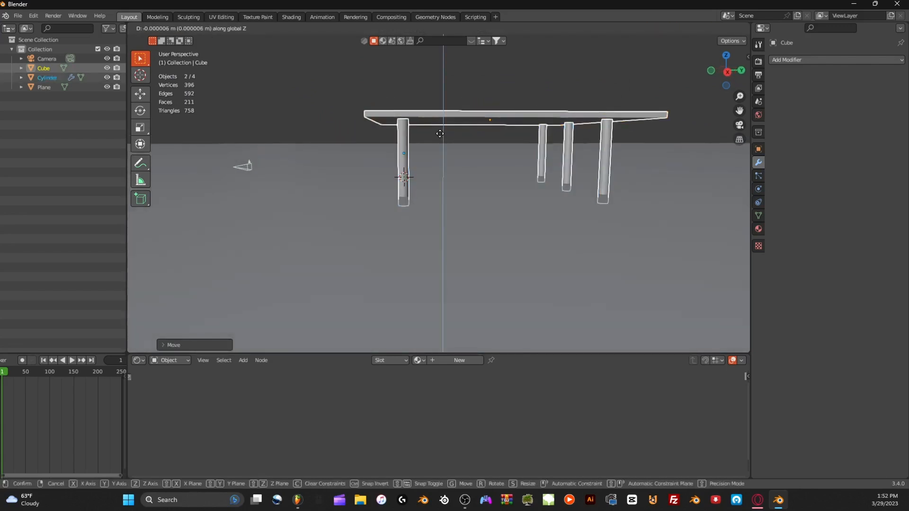
Shorten the selected pillars and slab along Z and shift them vertically to seat the pillar bases on the ground.
key("g")
key("z")
left_click(495, 130)
key("g")
key("z")
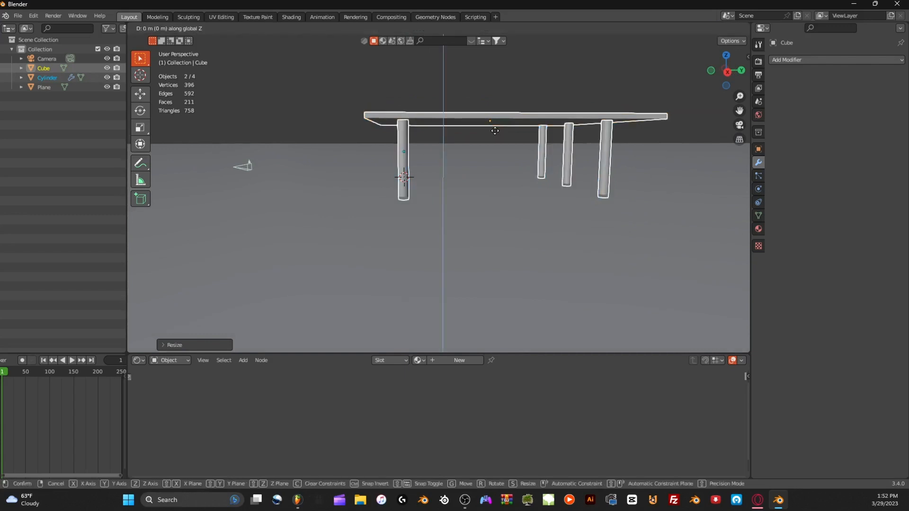
left_click(496, 120)
Select only the roof slab in solid shading and adjust its thickness along Z.
left_click(496, 121)
scroll(501, 117, "up", 3)
key("z")
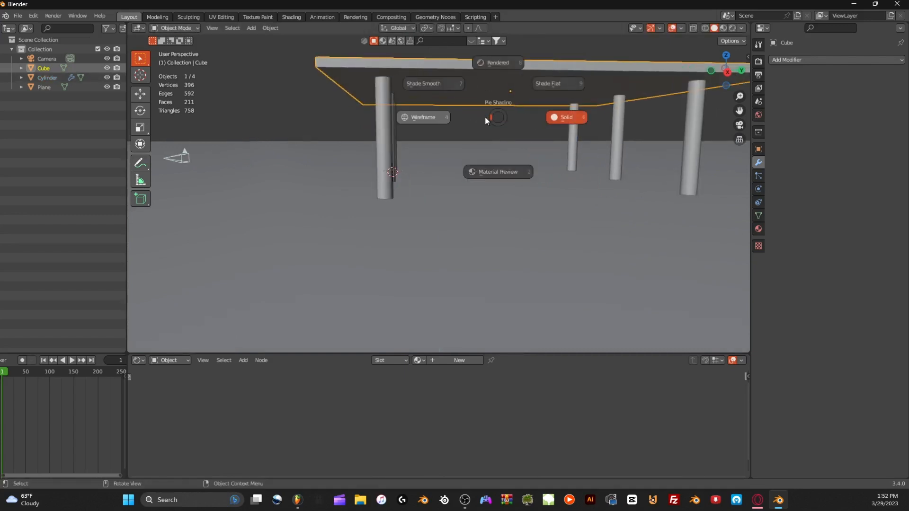
left_click(567, 117)
scroll(561, 114, "up", 3)
middle_click_drag(561, 114, 592, 259, "shift")
middle_click_drag(527, 177, 537, 225, "shift")
scroll(584, 163, "down", 3)
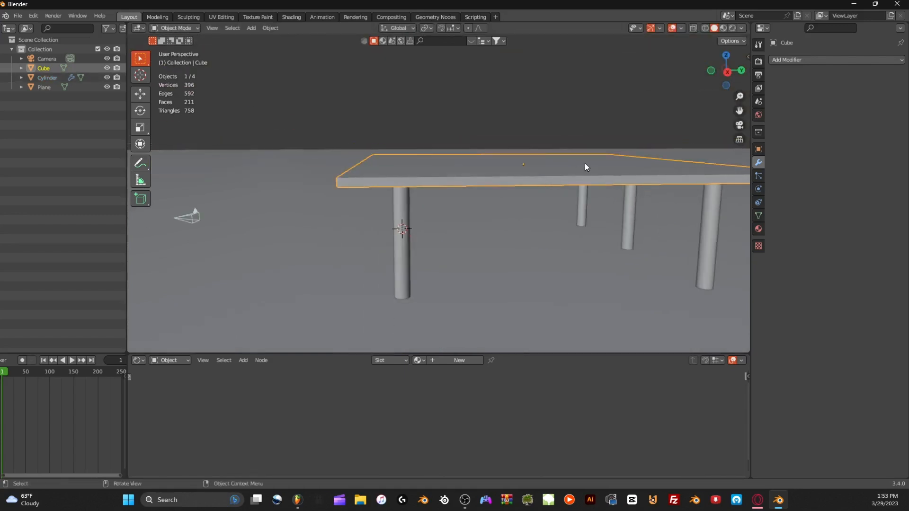
key("s")
key("z")
left_click(559, 168)
In Edit Mode, select the roof slab's top face and scale it inward to taper the slab's edges.
key("Tab")
middle_click_drag(519, 154, 580, 188)
key("3")
left_click(521, 177)
key("g")
left_click(533, 160)
key("ctrl+z")
scroll(530, 184, "down", 4)
scroll(562, 190, "up", 1)
key("s")
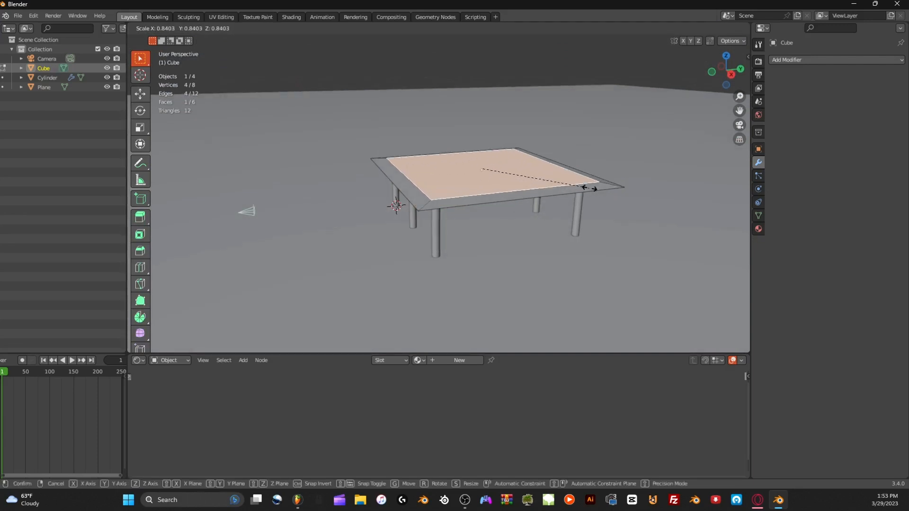
left_click(595, 189)
Extrude the slab's top face upward as a thin tier, extrude it again, and adjust its height along Z.
key("e")
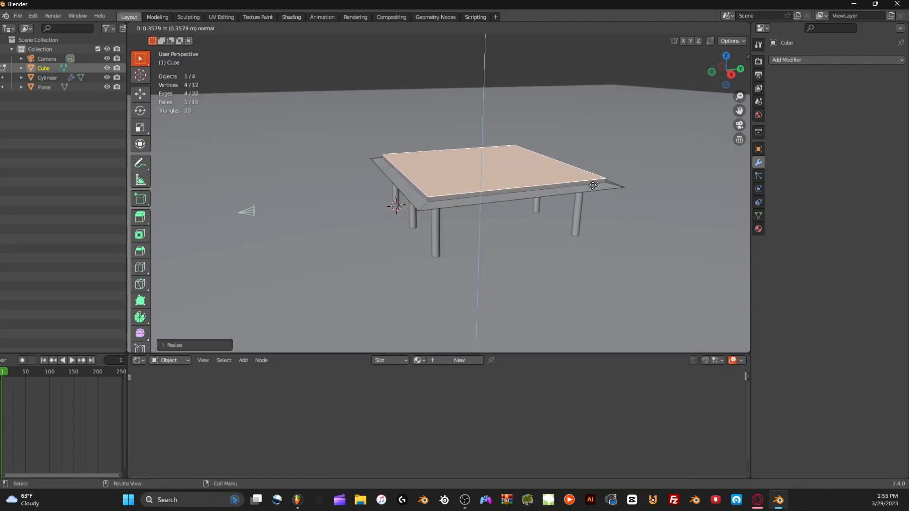
left_click(592, 187)
key("e")
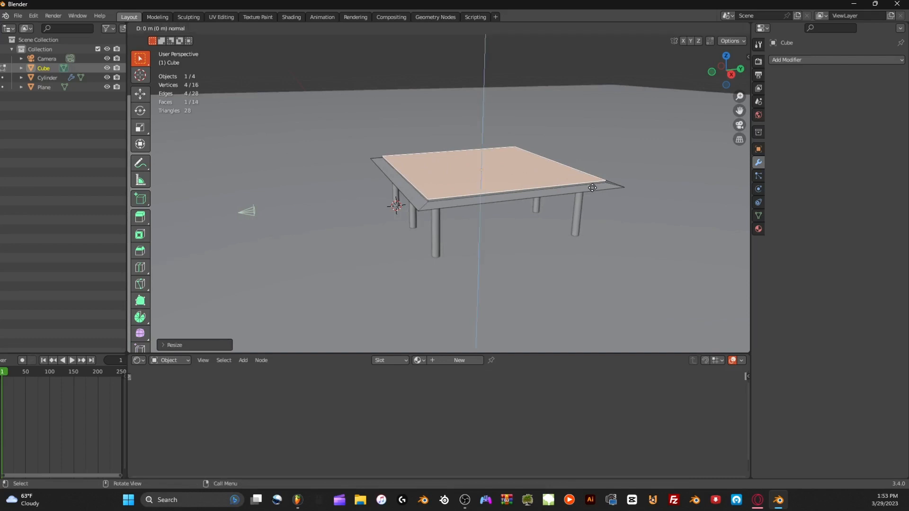
left_click(590, 187)
scroll(585, 185, "up", 4)
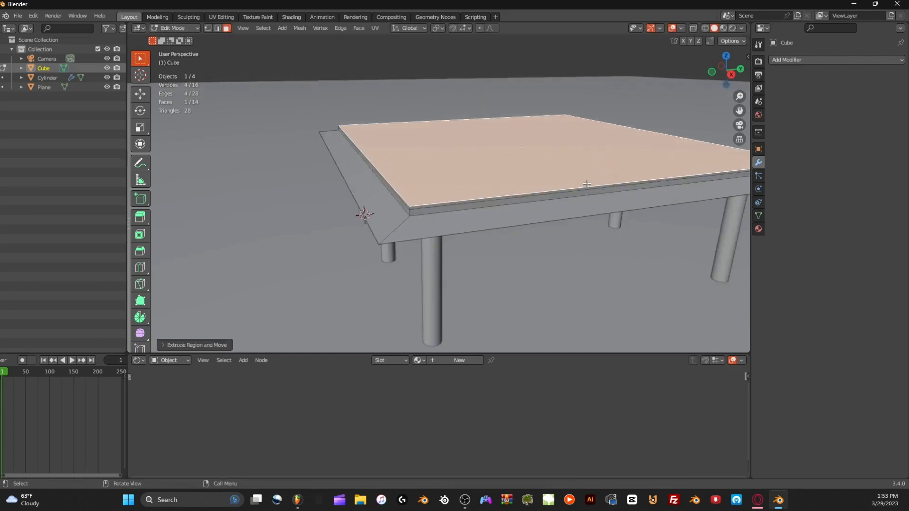
key("g")
key("z")
left_click(578, 184)
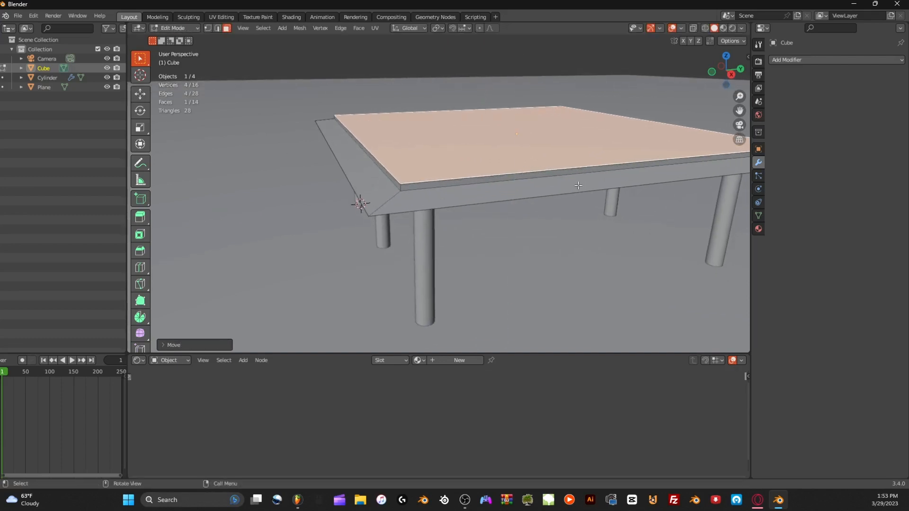
Scale the top face outward to form an overhanging lip and extrude it upward in two steps.
key("s")
left_click(596, 186)
mouse_move(596, 186)
middle_mouse_down()
mouse_move(591, 167)
mouse_move(578, 179)
mouse_move(614, 174)
mouse_move(580, 187)
middle_mouse_up()
key("e")
left_click(582, 174)
scroll(600, 174, "down", 4)
scroll(600, 175, "up", 2)
scroll(580, 188, "up", 1)
key("e")
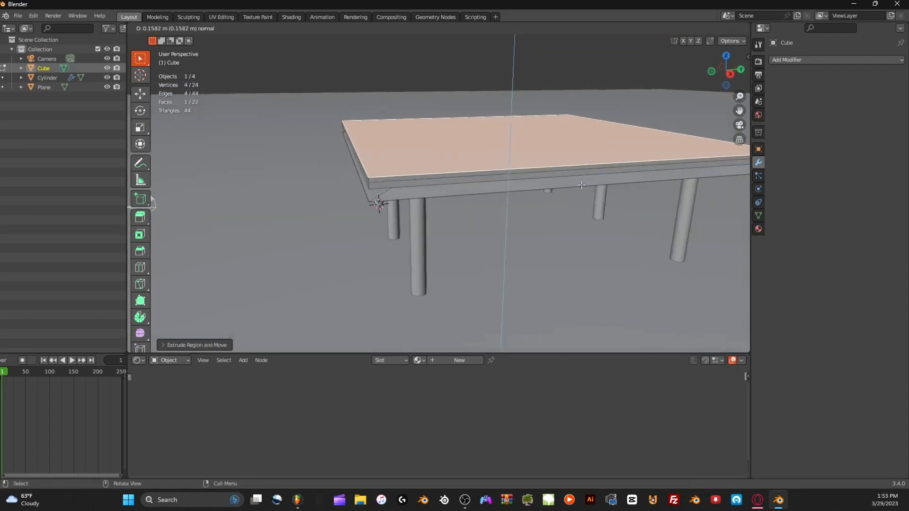
left_click(578, 188)
Scale the top face inward to leave a border and adjust its height slightly along Z.
key("s")
left_click(573, 188)
key("g")
key("z")
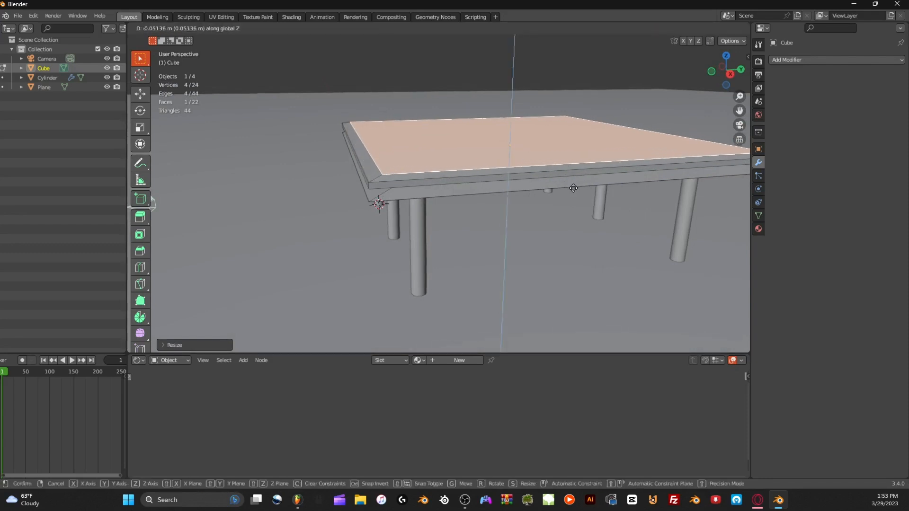
left_click(572, 189)
Try adding further tiers by extruding and scaling the roof's top face.
key("e")
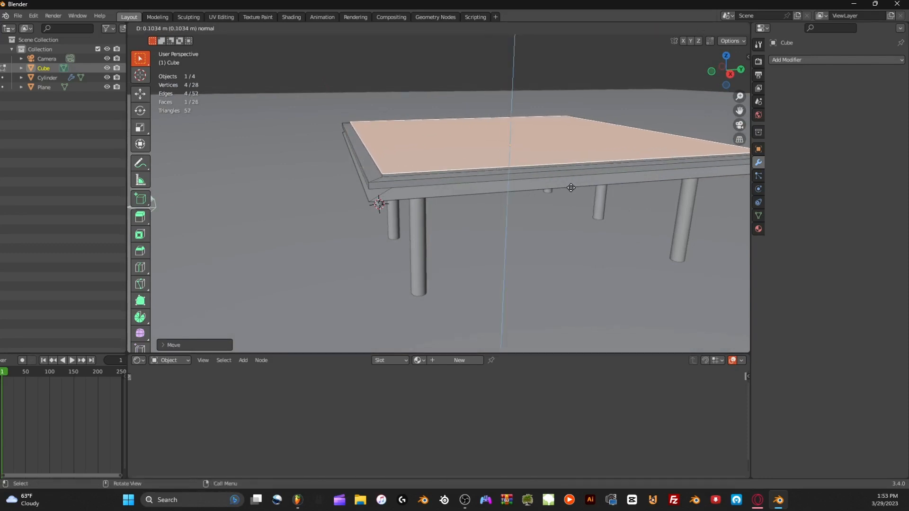
left_click(571, 187)
key("s")
left_click(572, 188)
key("e")
left_click(574, 186)
key("Tab")
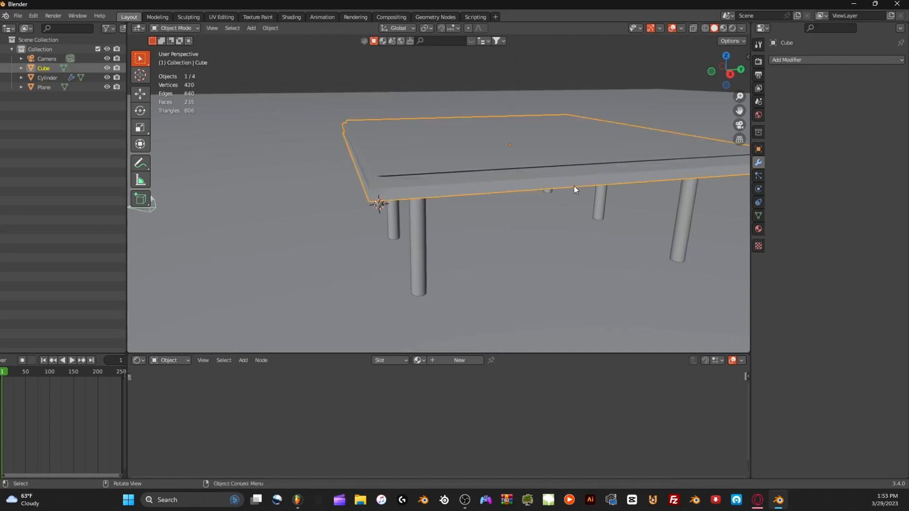
middle_click_drag(574, 185, 583, 123)
key("Tab")
scroll(586, 124, "up", 3)
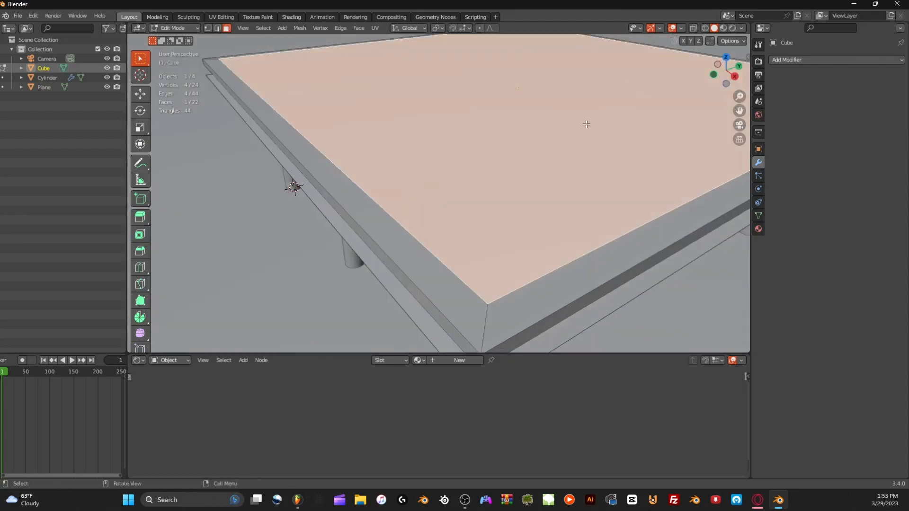
Return to Object Mode and apply Shade Auto Smooth to the roof slab.
key("Tab")
scroll(586, 124, "down", 5)
middle_click_drag(586, 159, 569, 187)
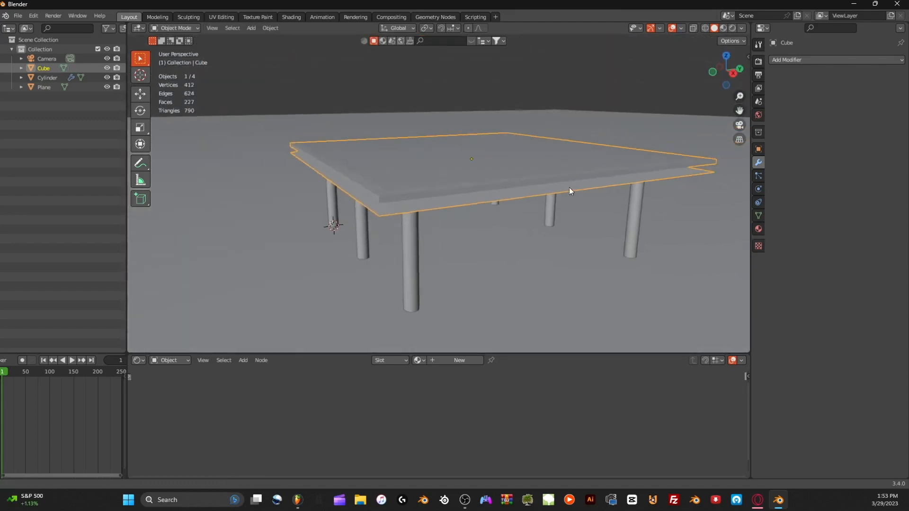
scroll(461, 242, "up", 5)
right_click(437, 223)
left_click(435, 217)
scroll(434, 228, "down", 4)
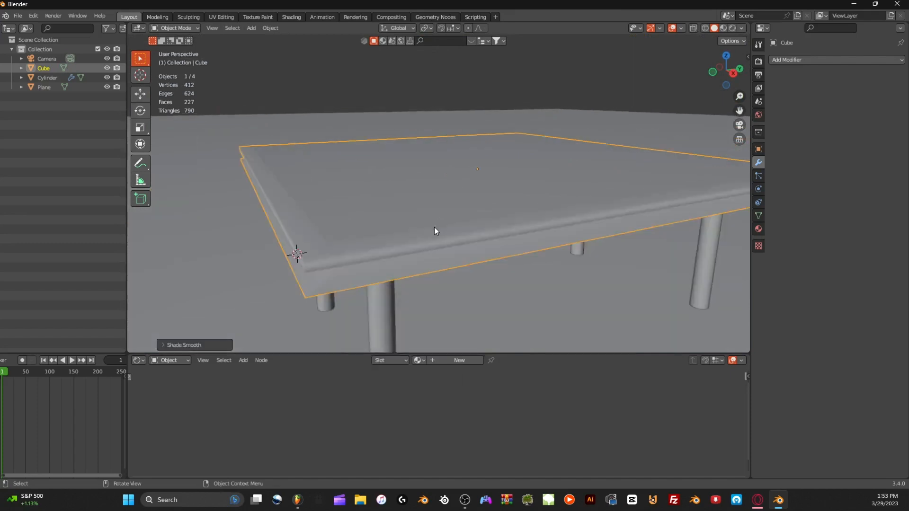
scroll(473, 211, "up", 5)
scroll(479, 203, "down", 4)
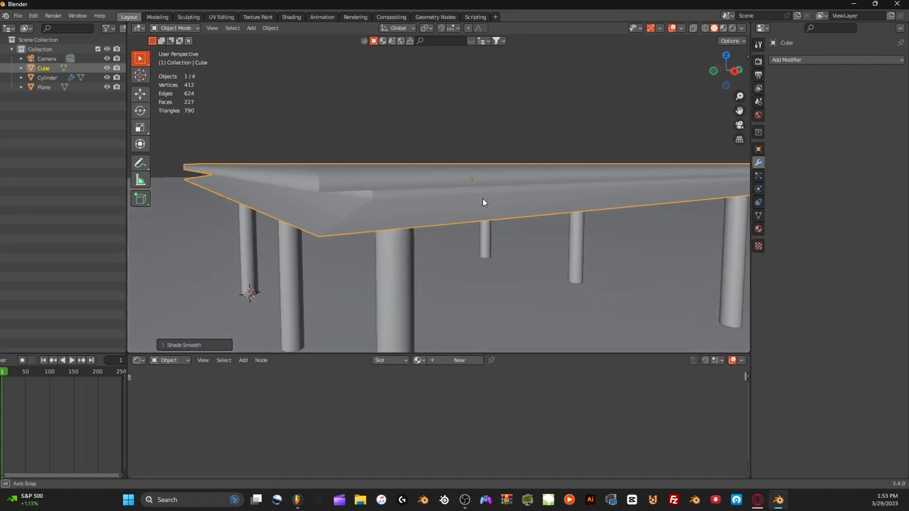
right_click(438, 168)
left_click(439, 169)
right_click(500, 168)
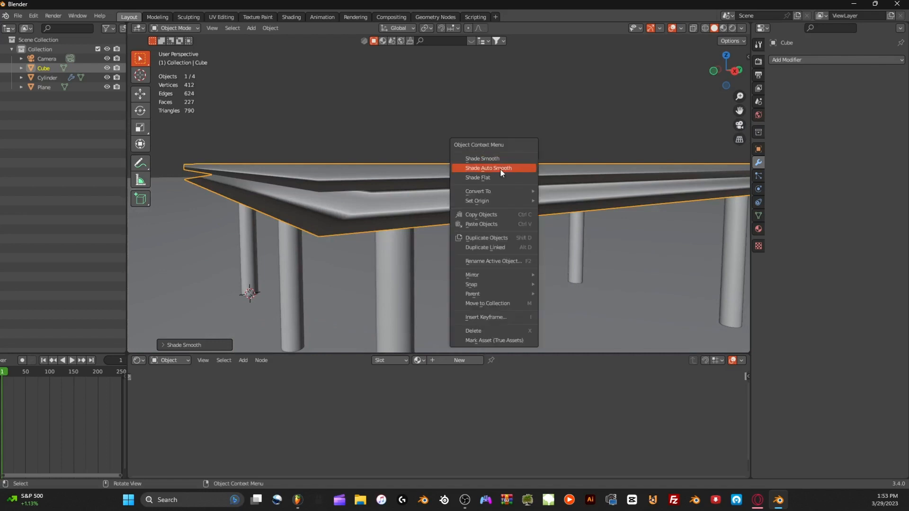
left_click(498, 171)
In Edit Mode, select the stacked side faces at the roof slab's positive Y end.
scroll(506, 170, "down", 4)
middle_click_drag(517, 169, 526, 143)
key("Tab")
scroll(512, 153, "up", 3)
left_click(508, 135)
left_click(508, 131, "shift")
left_click(508, 142, "shift")
Try to lengthen the roof along Y by moving and extruding the selected end faces.
scroll(518, 154, "down", 4)
key("g")
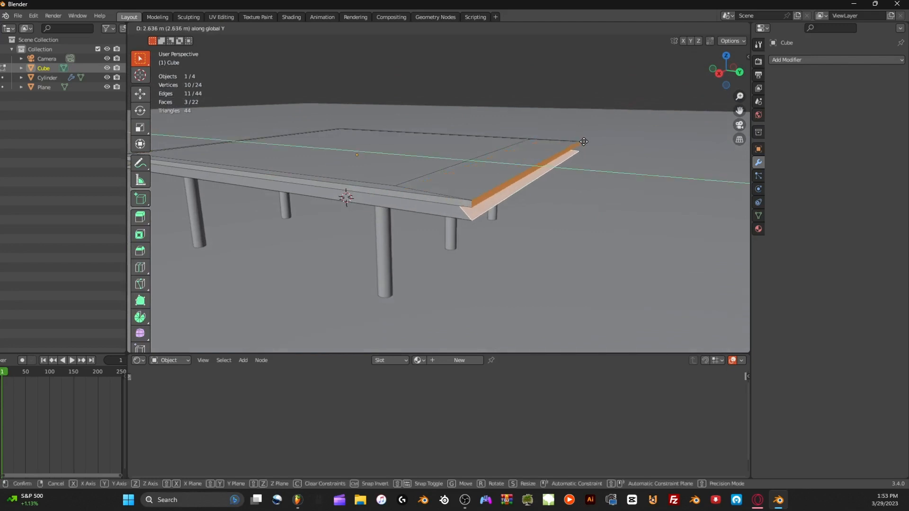
left_click(628, 142)
mouse_move(628, 142)
middle_mouse_down()
mouse_move(637, 128)
mouse_move(624, 143)
middle_mouse_up()
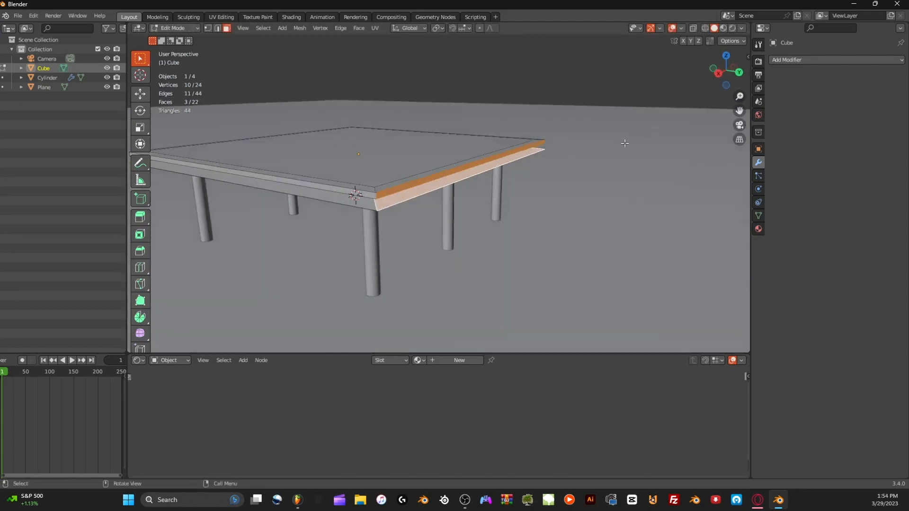
key("e")
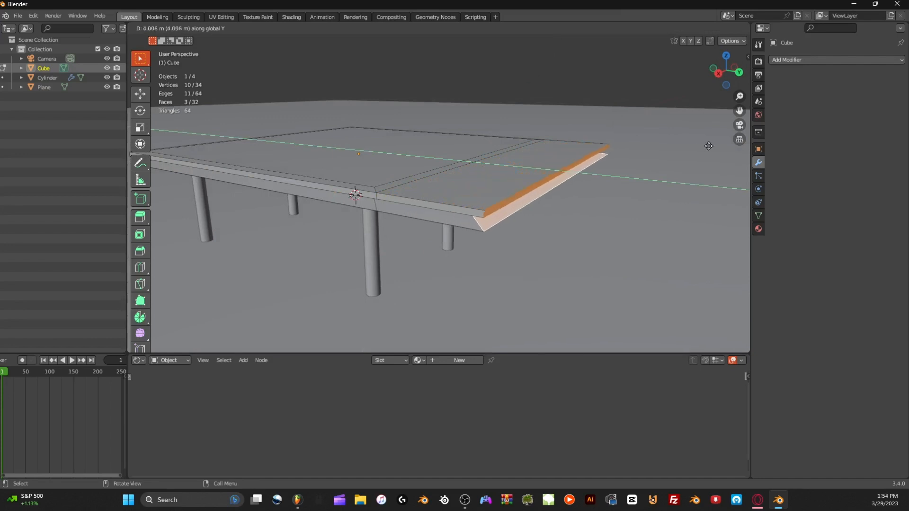
left_click(612, 157)
key("ctrl+z")
Extrude all four end faces of the roof along Y well past the last pillars and return to Object Mode.
middle_click_drag(611, 157, 473, 160)
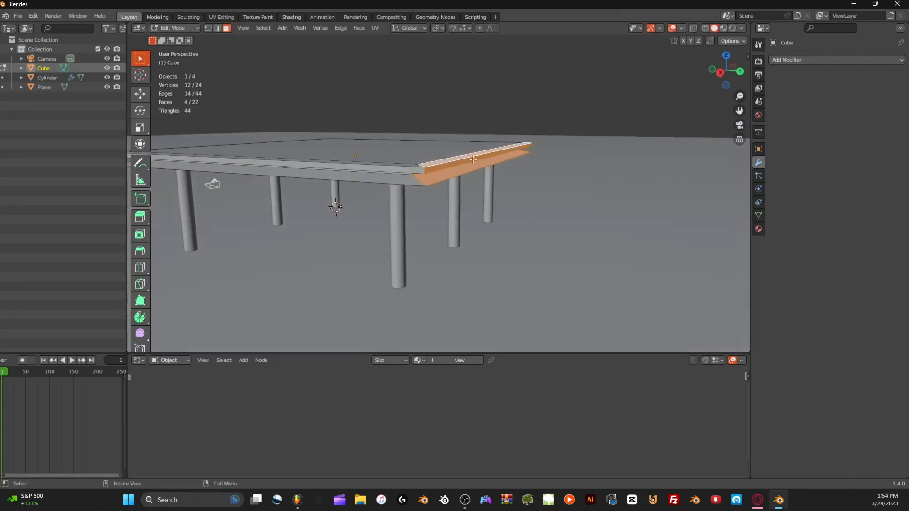
scroll(541, 153, "down", 2)
key("e")
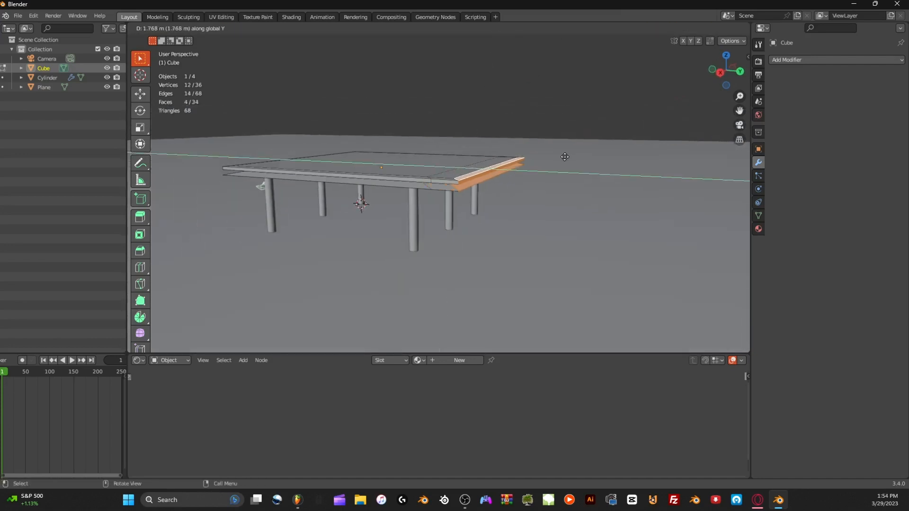
left_click(626, 160)
middle_click_drag(626, 160, 646, 153)
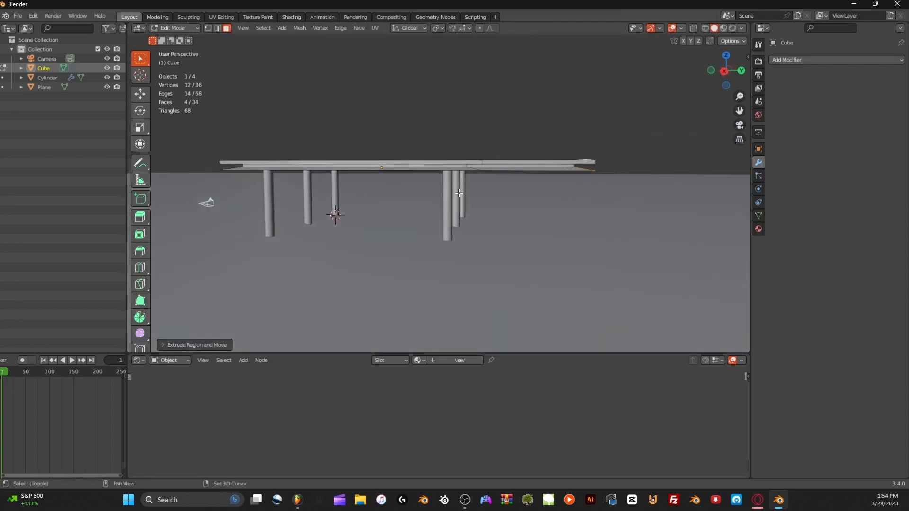
middle_click_drag(460, 193, 483, 181)
scroll(511, 178, "up", 4)
key("Tab")
Add a cube mesh at the 3D cursor and flatten it along Z into a thin plate.
key("shift+a")
mouse_move(468, 180)
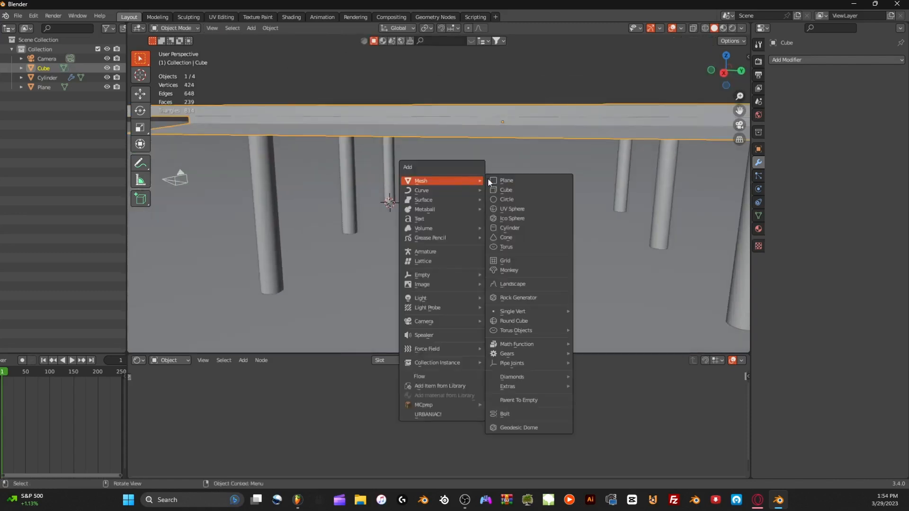
left_click(505, 190)
scroll(508, 193, "down", 3)
key("s")
key("z")
left_click(441, 197)
Turn on X-ray in the top view and stretch the new flat plate along X.
scroll(440, 197, "up", 3)
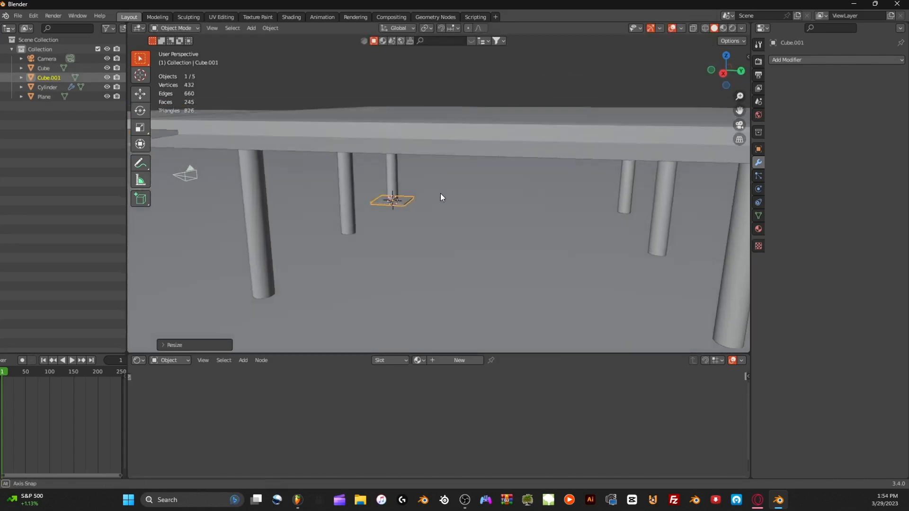
middle_click_drag(440, 194, 744, 58)
left_click(727, 57)
left_click(693, 28)
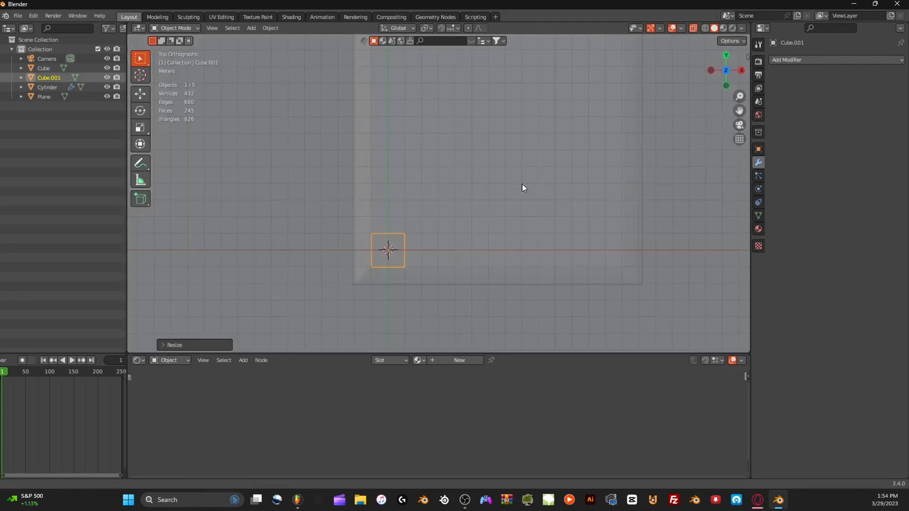
middle_click_drag(522, 183, 614, 120, "shift")
scroll(625, 142, "up", 5)
middle_click_drag(640, 151, 462, 180, "shift")
scroll(663, 92, "down", 3)
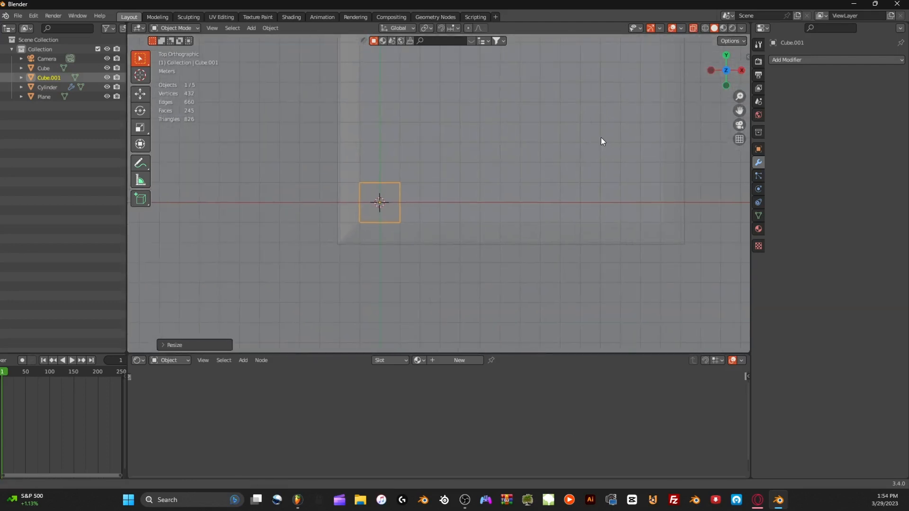
scroll(601, 137, "up", 1)
key("s")
key("x")
left_click(180, 75)
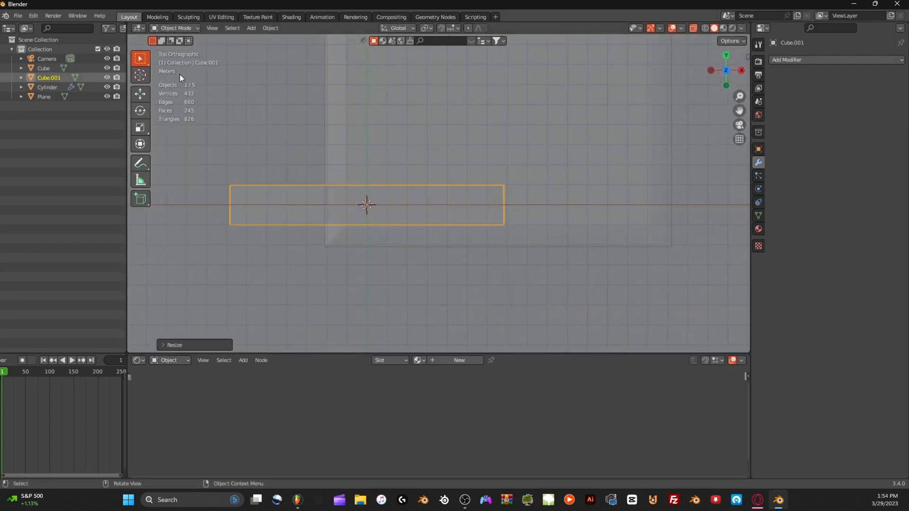
Move the flat plate along X until it lies under the whole row of pillars and turn off X-ray.
key("g")
key("x")
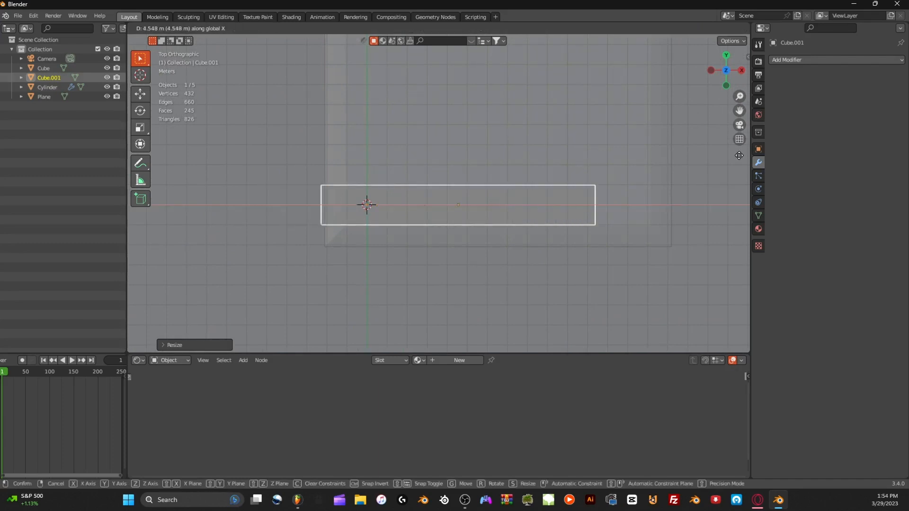
left_click(712, 149)
middle_click_drag(712, 149, 578, 282)
left_click(692, 28)
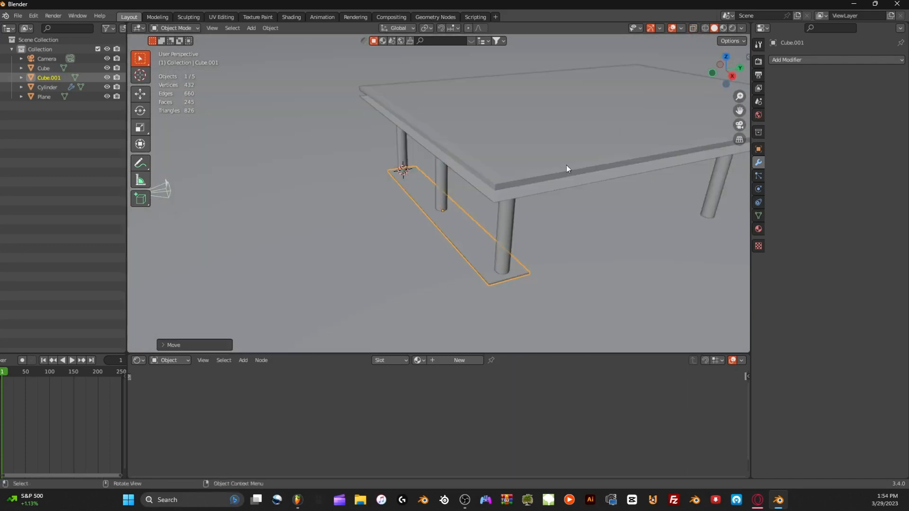
Thicken the base plate along Z by a scale factor of about 1.4.
scroll(550, 172, "up", 6)
scroll(552, 168, "up", 3)
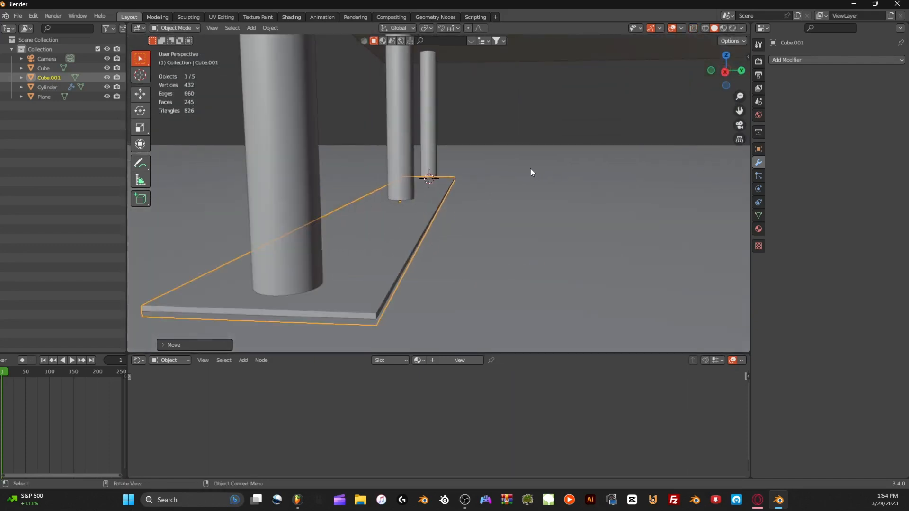
key("s")
key("z")
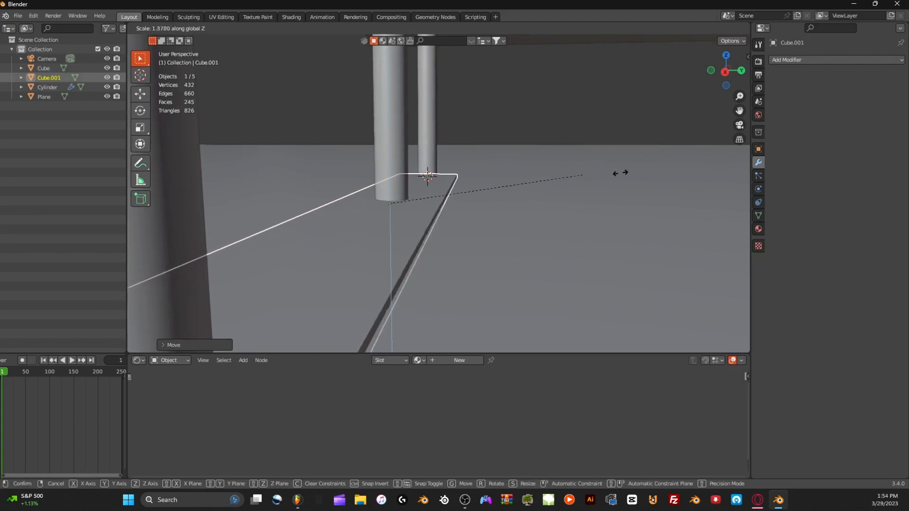
left_click(635, 174)
Bevel the base plate's upper perimeter edges by a very small width in Edit Mode and return to Object Mode.
middle_click_drag(635, 174, 450, 180)
scroll(397, 176, "up", 3)
key("Tab")
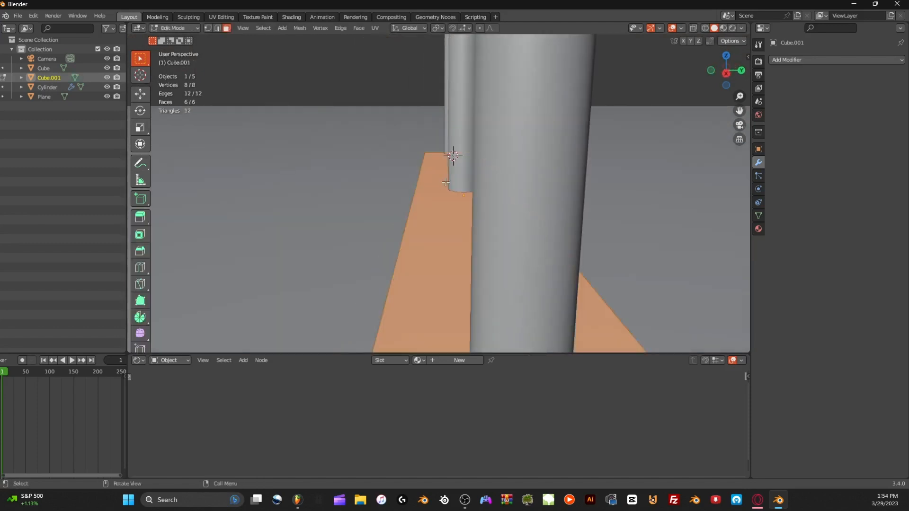
scroll(454, 186, "down", 4)
scroll(450, 226, "up", 2)
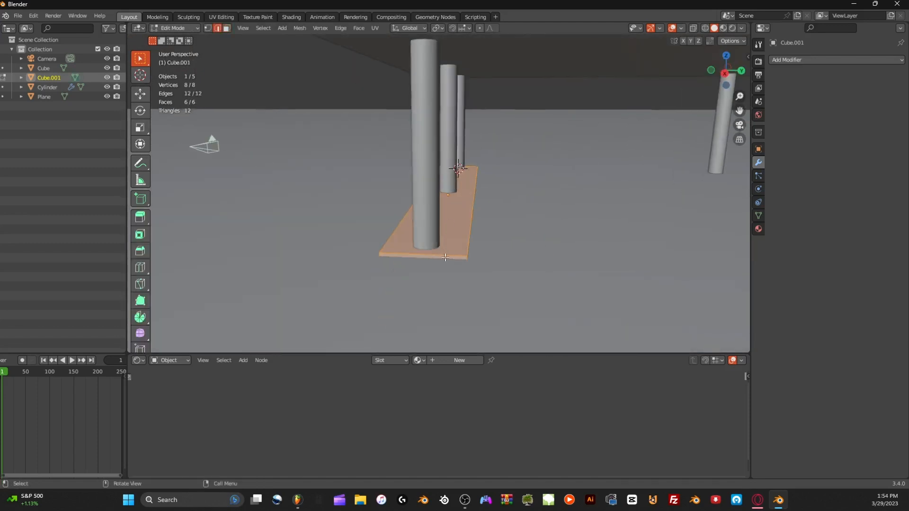
left_click(452, 256)
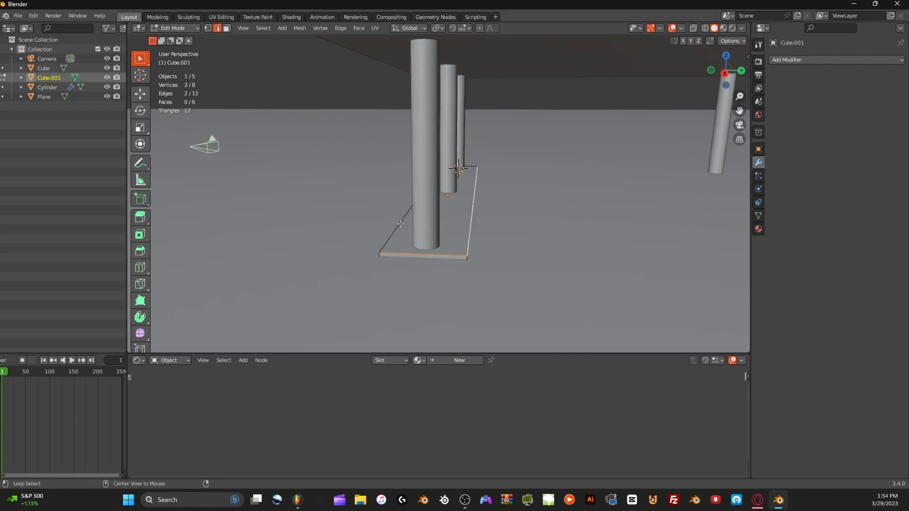
middle_click_drag(413, 215, 320, 233)
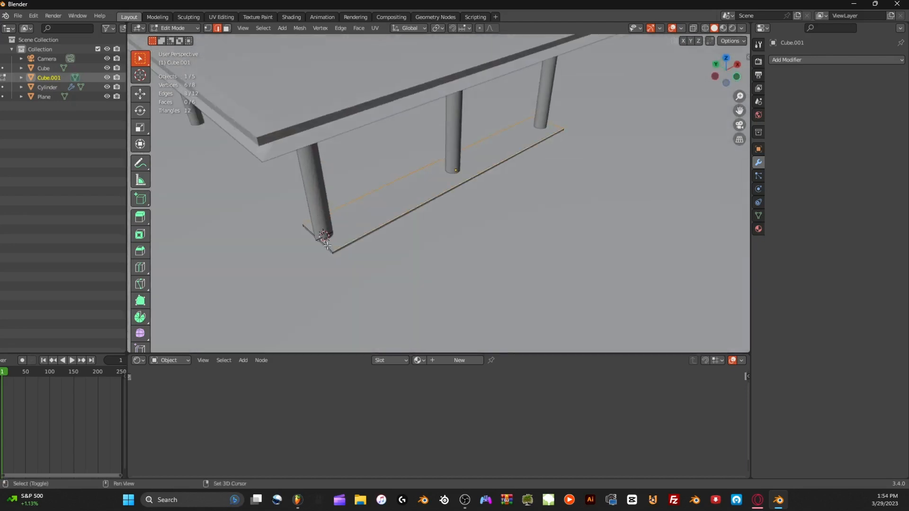
left_click(387, 227, "shift")
key("ctrl+z")
left_click(331, 247, "shift")
key("ctrl+b")
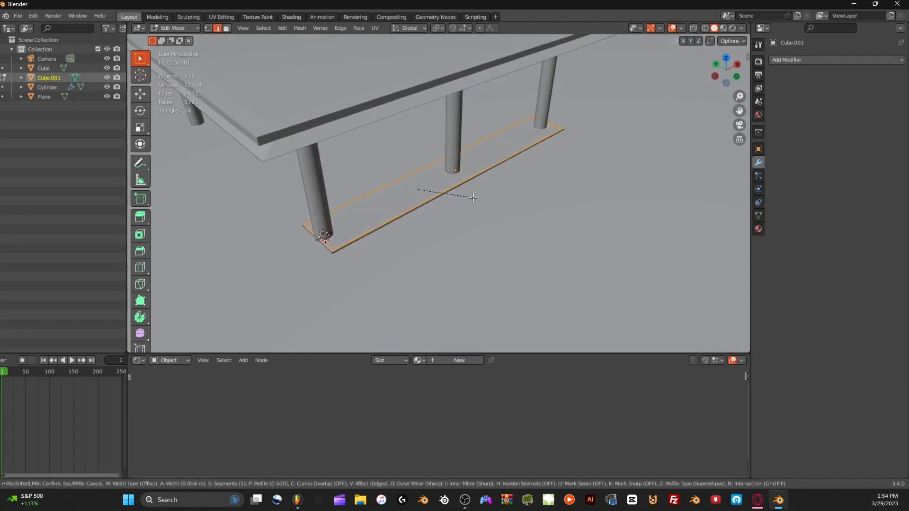
left_click(470, 202)
key("Tab")
Adjust the base plate's overall size and narrow it along Y around the pillars.
middle_click_drag(439, 200, 610, 166)
key("s")
left_click(534, 195)
key("s")
key("y")
left_click(548, 170)
Duplicate the base plate and move the copy along Y to the second row of pillars.
left_click(734, 69)
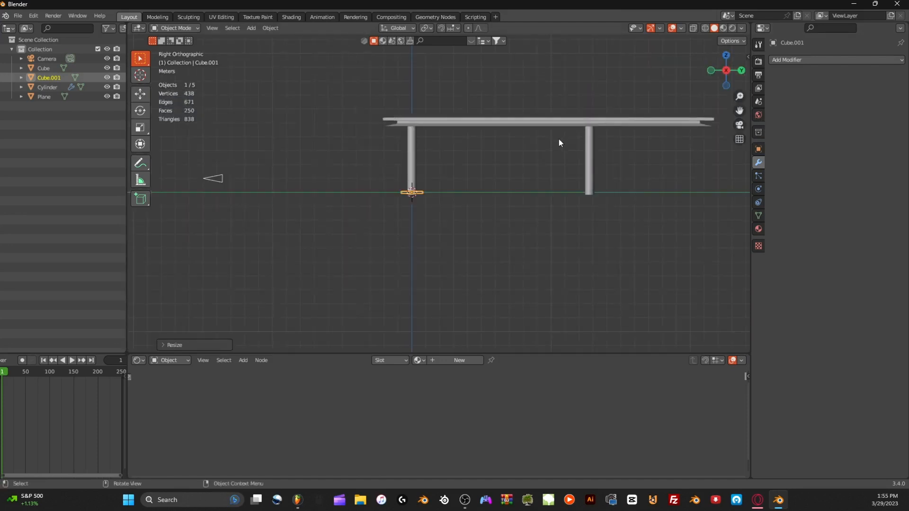
key("ctrl+v")
key("g")
key("y")
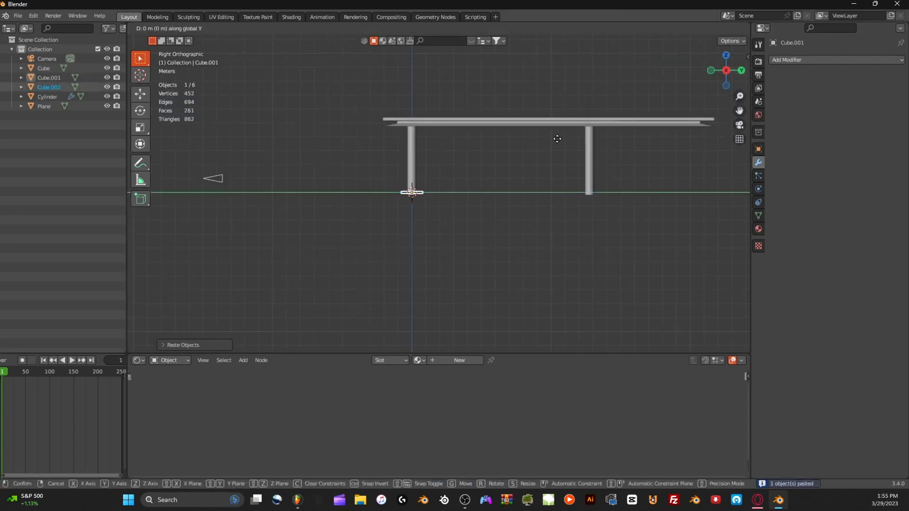
left_click(734, 153)
Centre the copied plate under the second pillar row by shifting it about -0.2 m along Y, and deselect it.
scroll(718, 165, "up", 4)
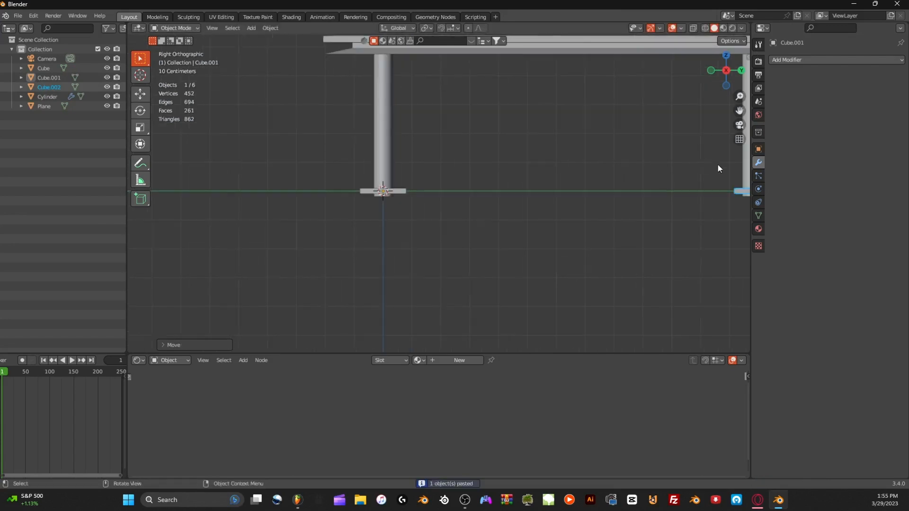
scroll(569, 179, "up", 6)
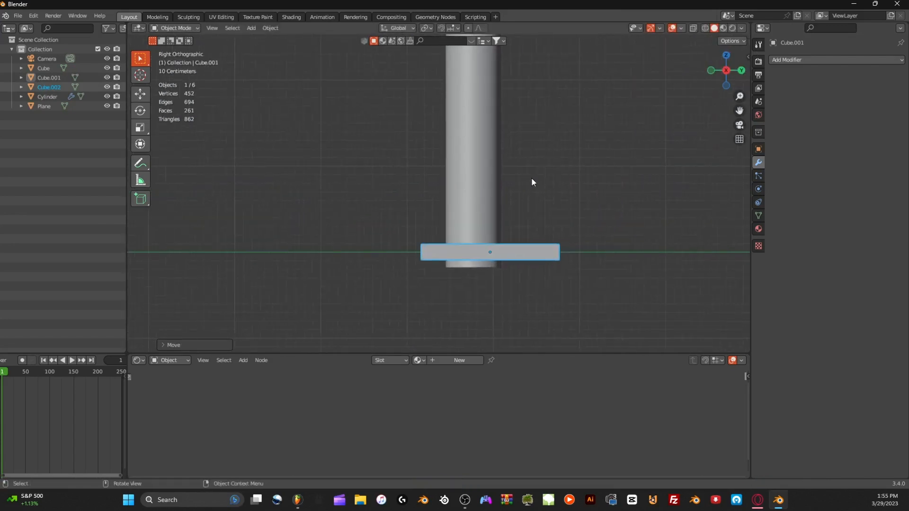
key("g")
key("y")
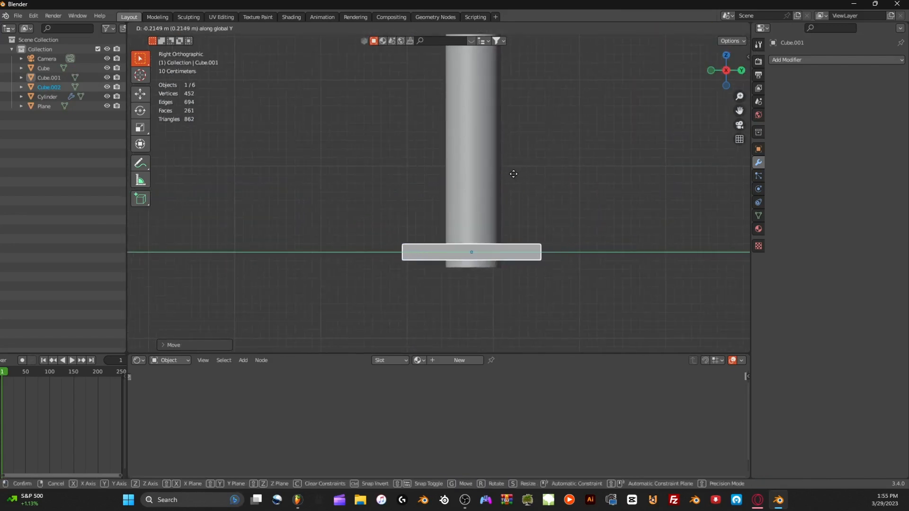
left_click(516, 178)
middle_click_drag(515, 178, 476, 134)
left_click(384, 147)
Add a cube mesh at the 3D cursor and flatten it along Y into a thin upright panel.
scroll(384, 147, "down", 3)
scroll(490, 144, "down", 3)
scroll(476, 135, "up", 5)
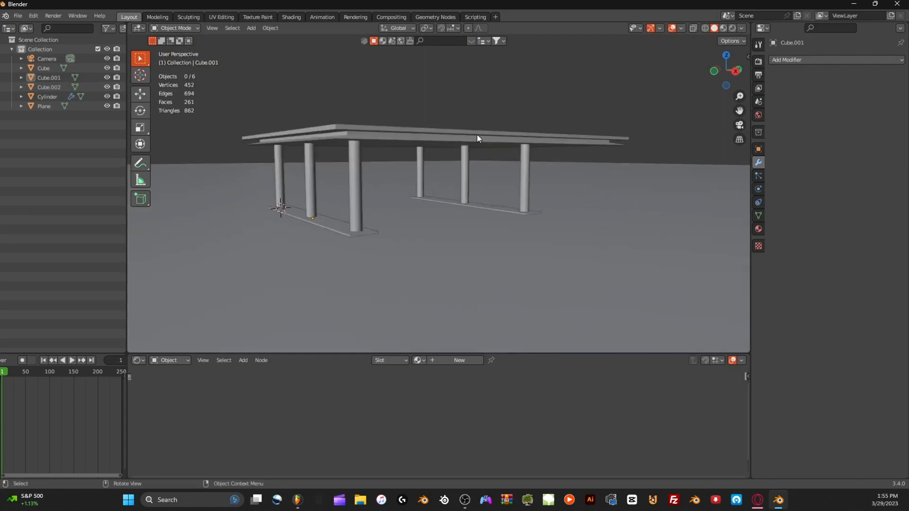
middle_click_drag(393, 137, 427, 154)
key("shift+a")
mouse_move(428, 153)
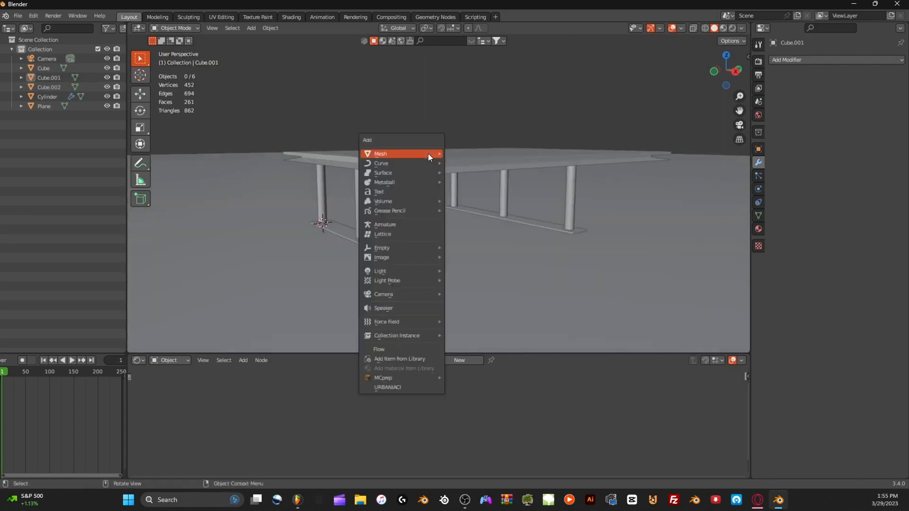
left_click(462, 164)
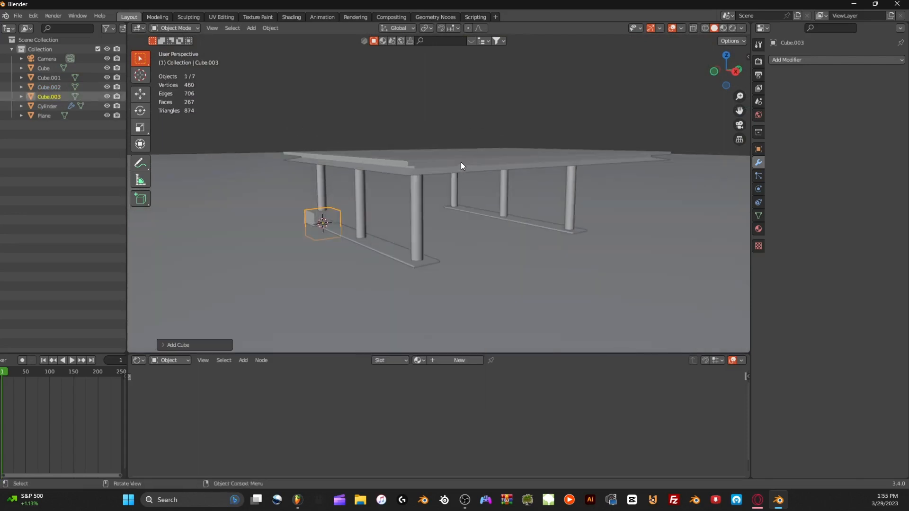
key("s")
key("y")
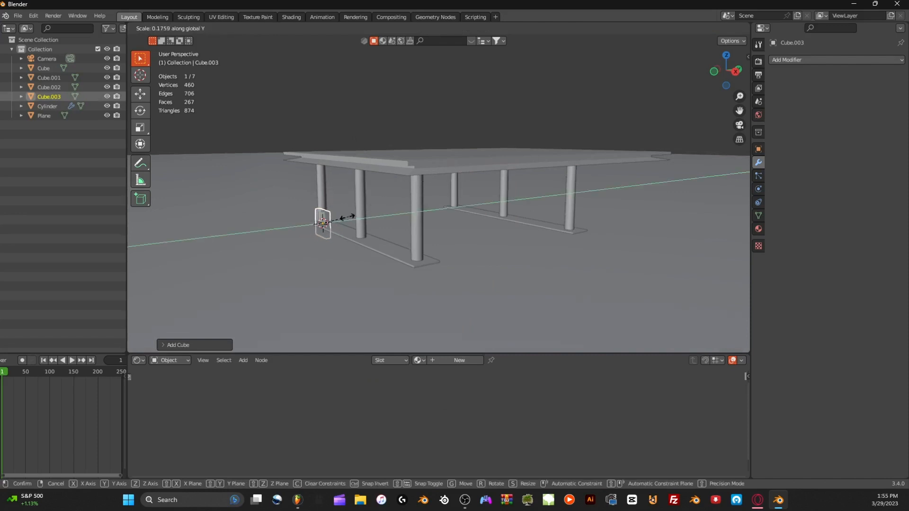
left_click(336, 220)
In the front view, move the thin panel up to just above the roof's +X end.
left_click(712, 71)
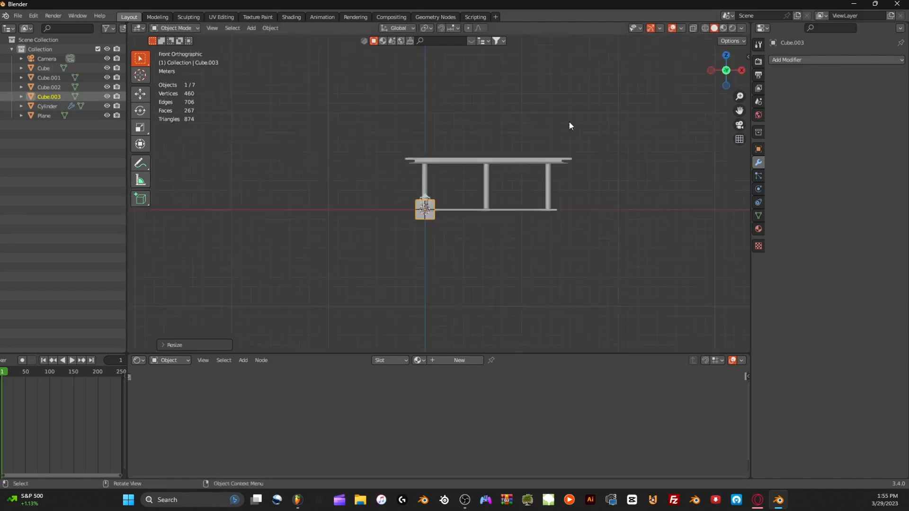
key("g")
left_click(641, 94)
scroll(651, 101, "up", 8)
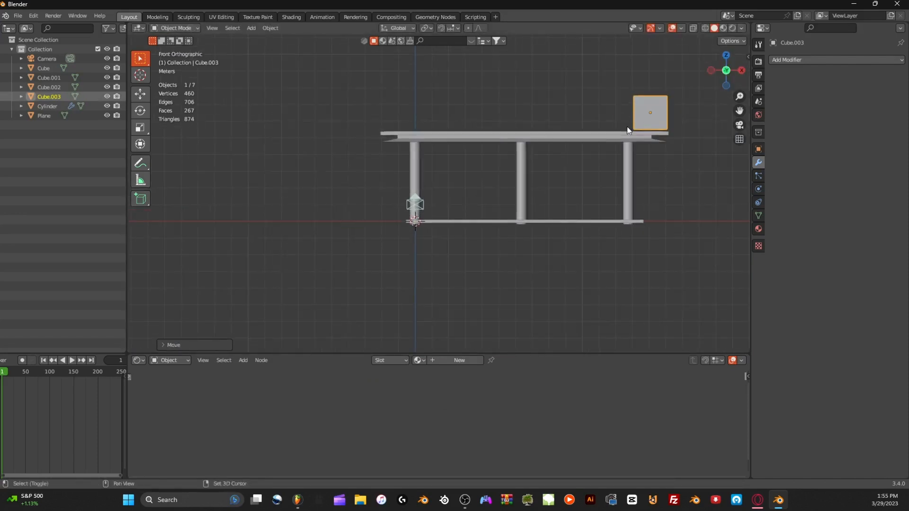
scroll(592, 172, "down", 3, "ctrl")
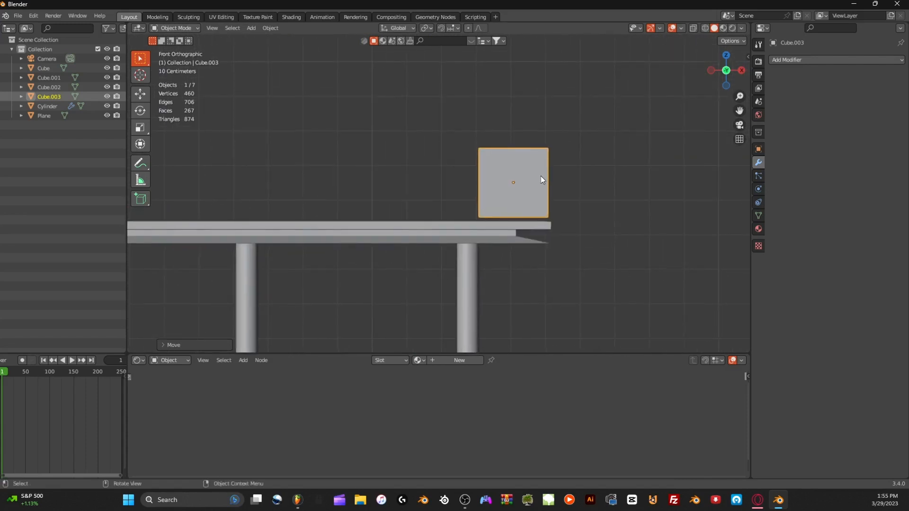
Lower the panel onto the roof edge, enlarge it, and stretch it along X by about 1.8.
key("s")
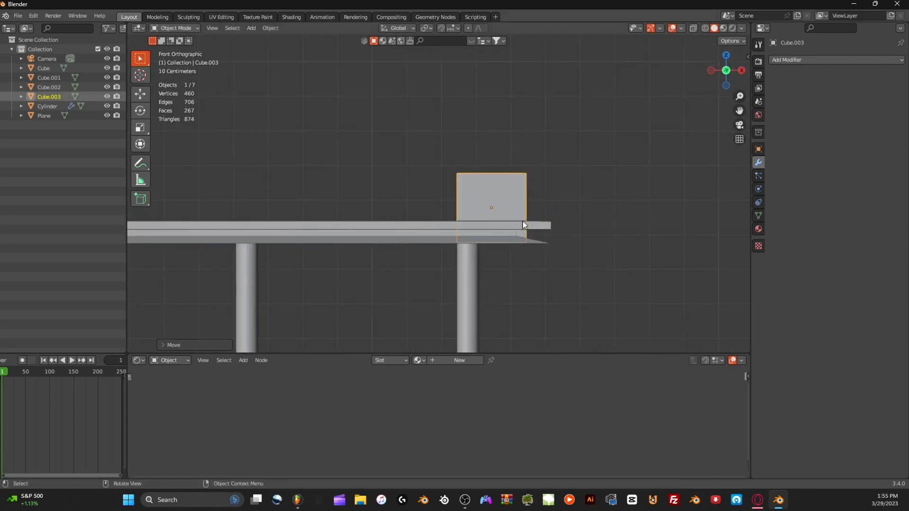
left_click(550, 214)
key("s")
key("x")
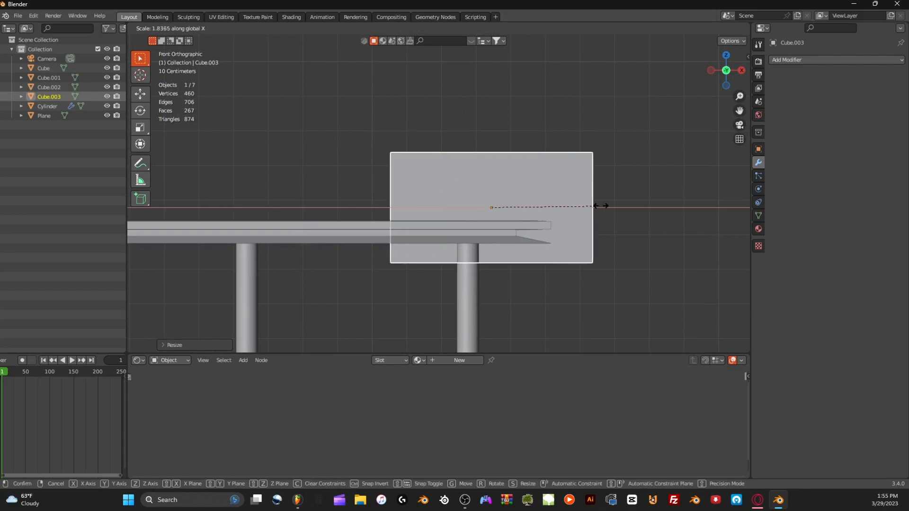
left_click(599, 207)
Scale the panel down slightly and align its outer and lower edges with the roof's +X end.
key("s")
left_click(576, 208)
key("g")
left_click(547, 196)
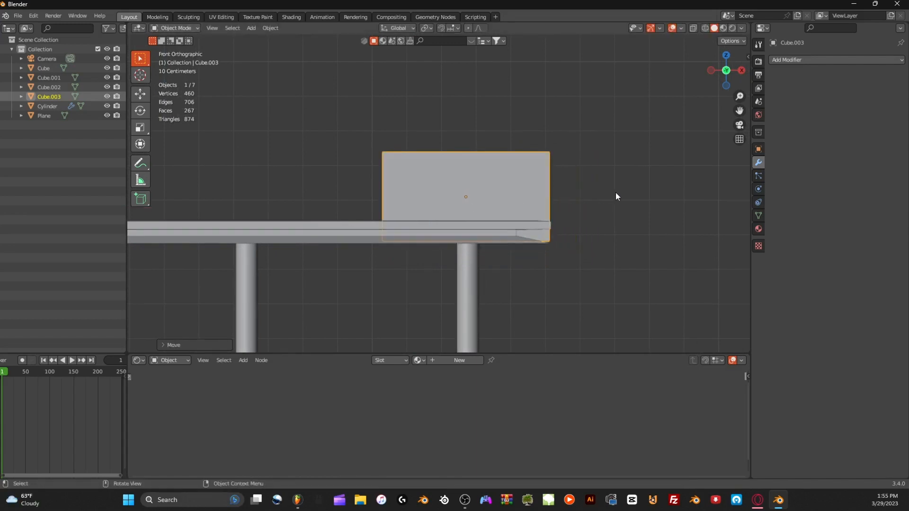
Reduce the panel's height slightly along Z and move it along Y to the roof's front edge.
middle_click_drag(599, 198, 584, 200)
scroll(583, 200, "down", 10)
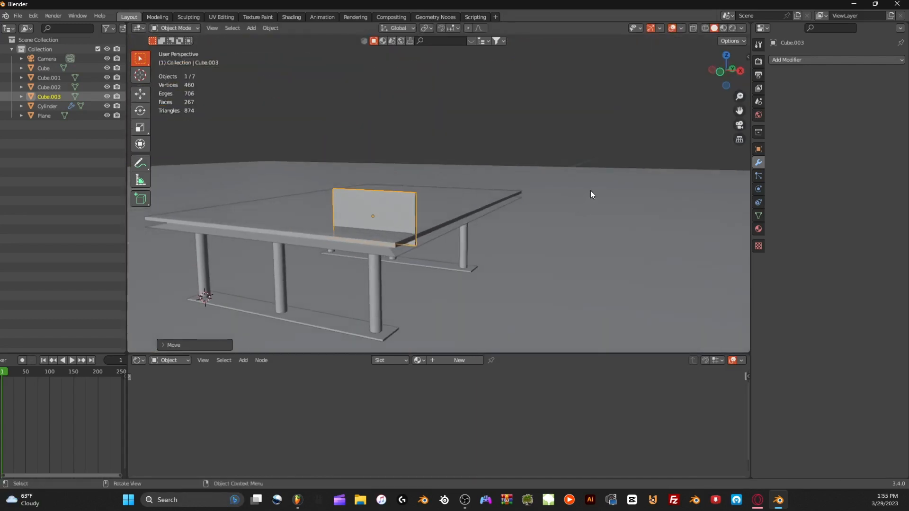
key("s")
key("z")
left_click(566, 191)
key("g")
key("y")
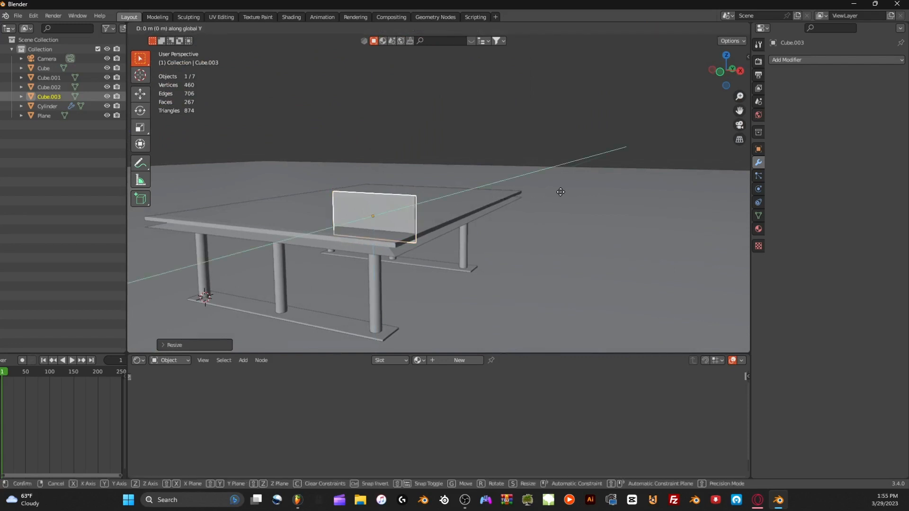
left_click(546, 192)
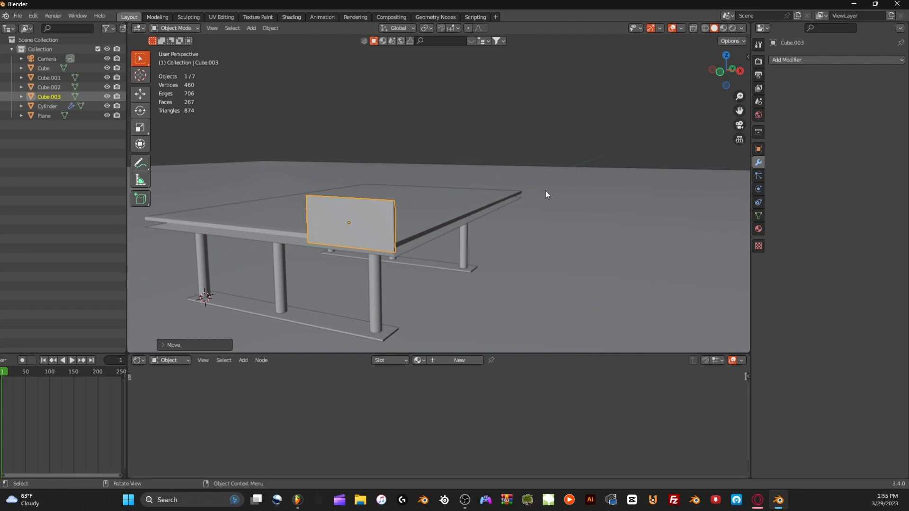
Thin the sign panel along Y by a scale factor of about 0.8.
middle_click_drag(465, 195, 498, 170)
key("s")
key("y")
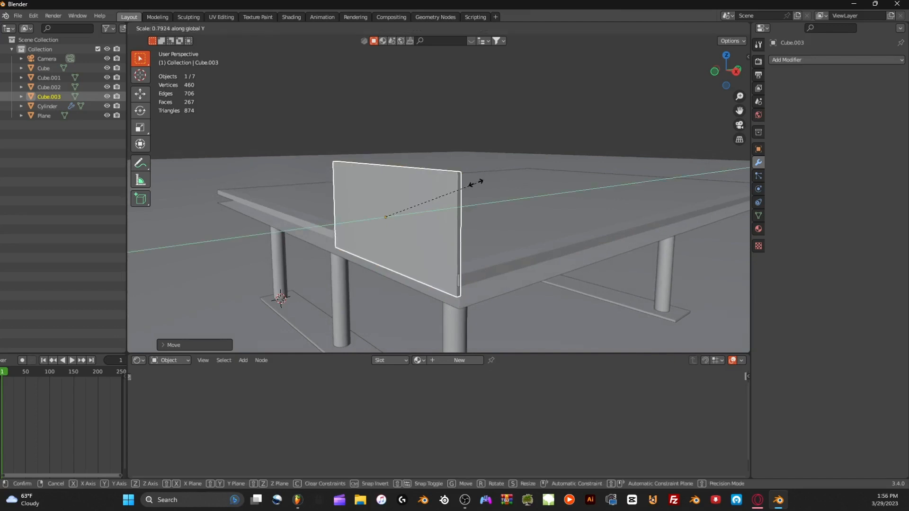
left_click(476, 183)
In the top view, duplicate the panel and rotate the copy 90° about Z.
left_click(727, 59)
middle_click_drag(632, 170, 388, 117, "shift")
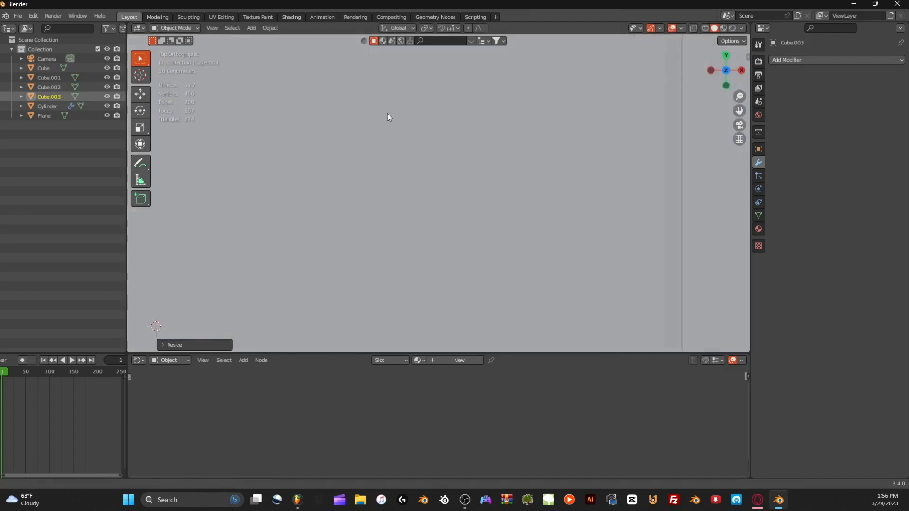
middle_click_drag(608, 238, 581, 187, "shift")
key("ctrl+c")
key("ctrl+v")
key("r")
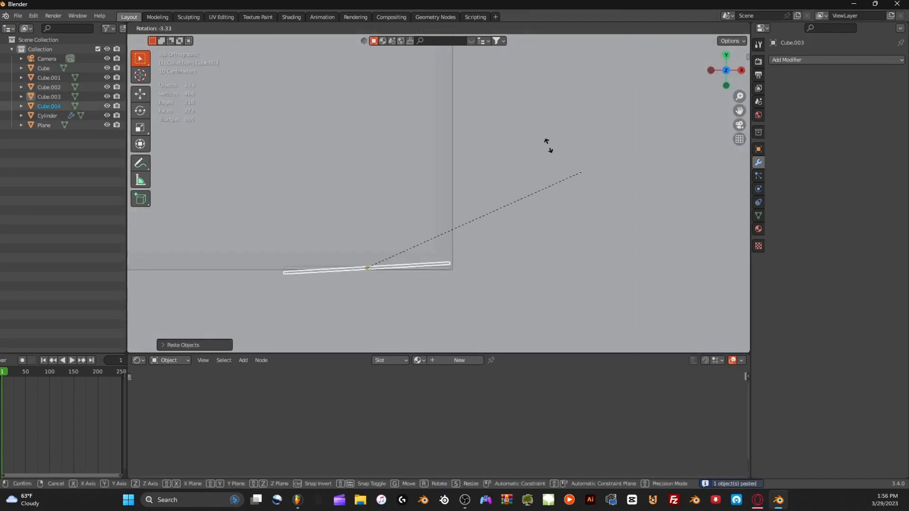
key("Escape")
key("r")
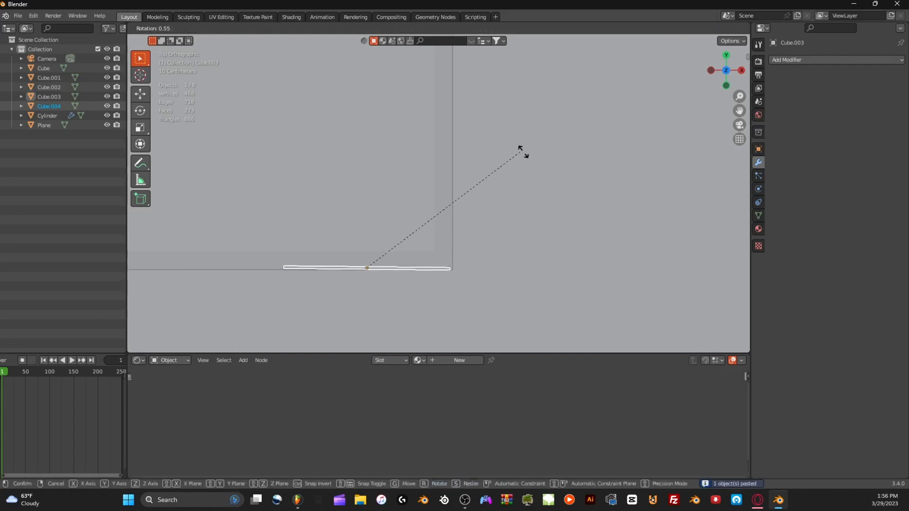
type("90")
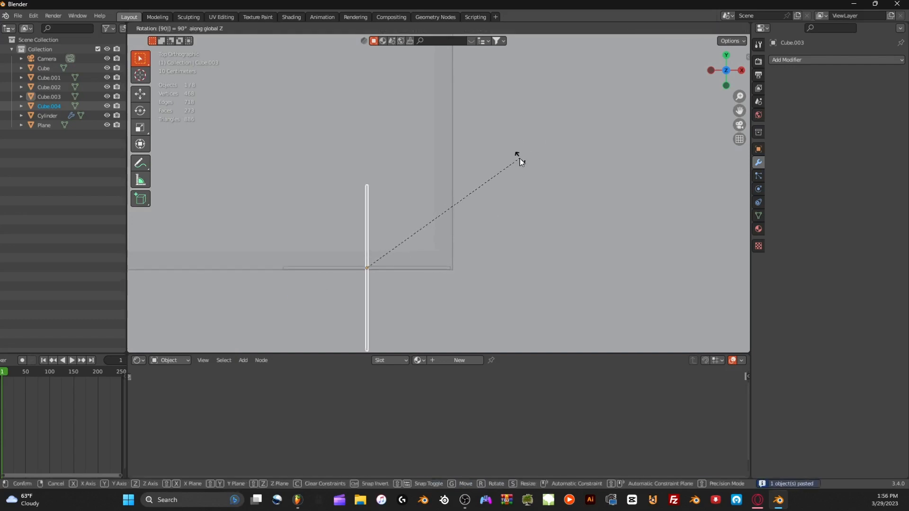
key("Return")
Move the rotated panel to the roof's +X side so that it meets the first panel at the corner.
key("g")
left_click(603, 80)
scroll(596, 228, "up", 4)
middle_click_drag(559, 280, 548, 198, "shift")
key("g")
left_click(533, 238)
Move the rotated panel so that its end lines up with the front panel at the roof corner.
scroll(541, 240, "up", 1)
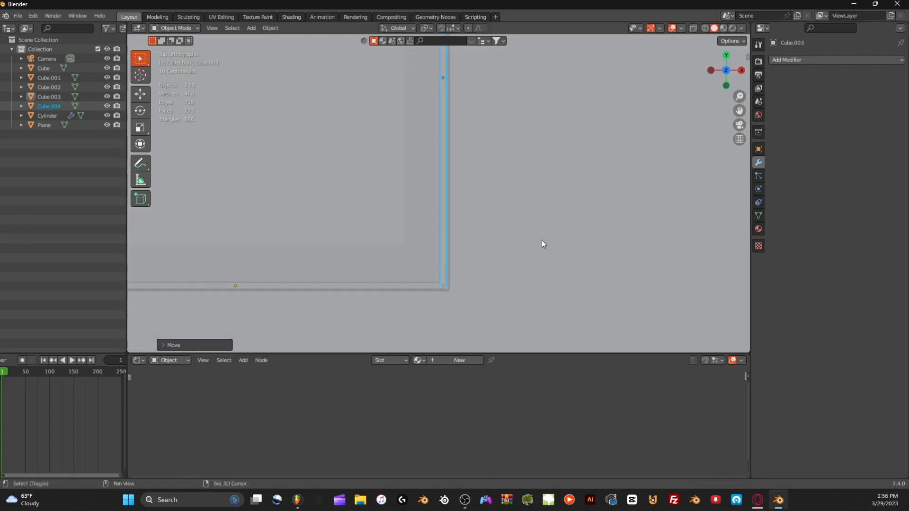
middle_click_drag(542, 241, 548, 196, "shift")
scroll(549, 218, "up", 3)
middle_click_drag(563, 226, 547, 194, "shift")
scroll(539, 203, "up", 2)
key("g")
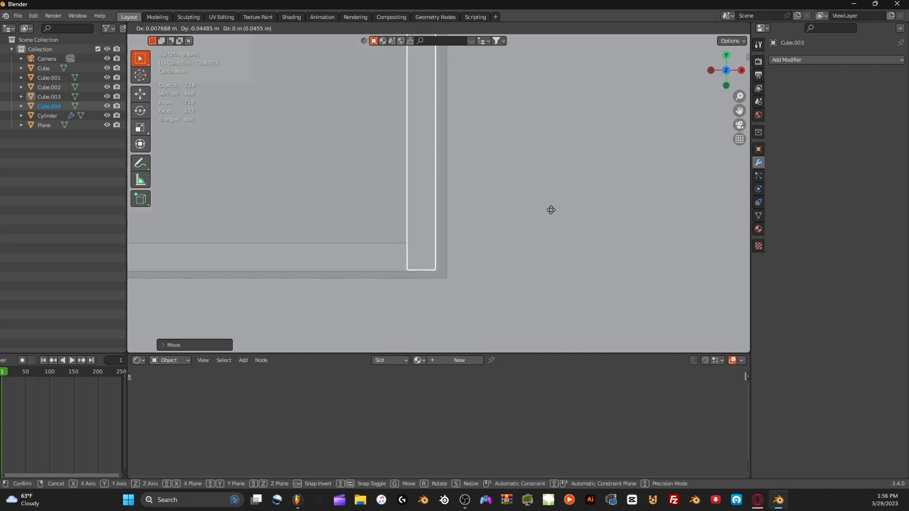
left_click(549, 210)
key("g")
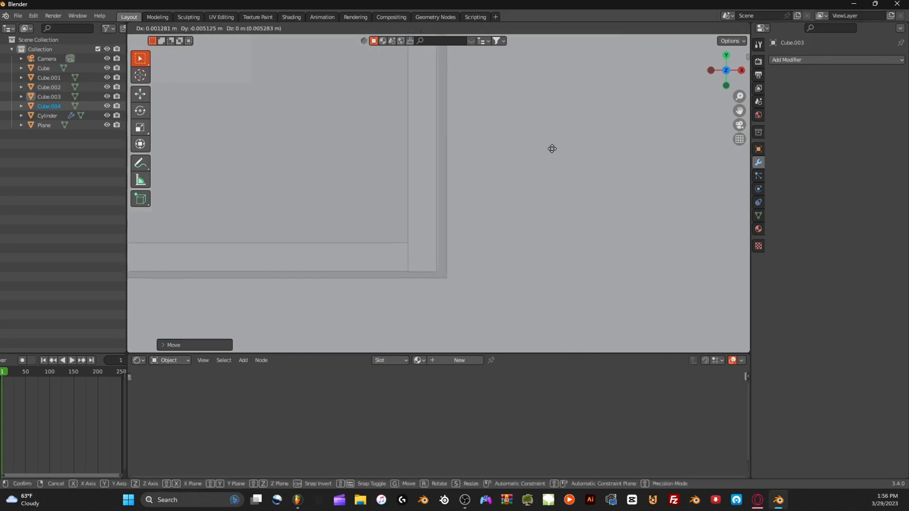
left_click(551, 149)
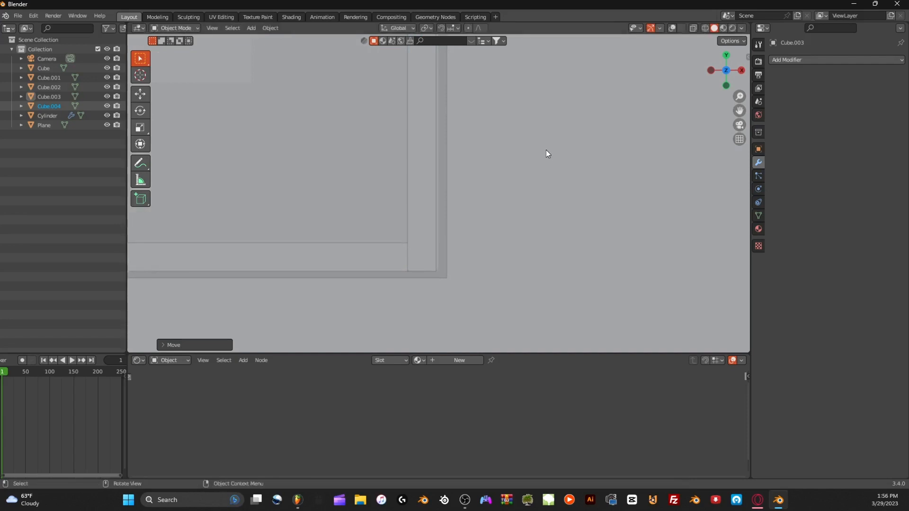
Fine-tune the rotated panel's position along Y and along X to close the corner joint between the two panels.
key("g")
key("y")
left_click(546, 149)
key("x")
key("g")
key("x")
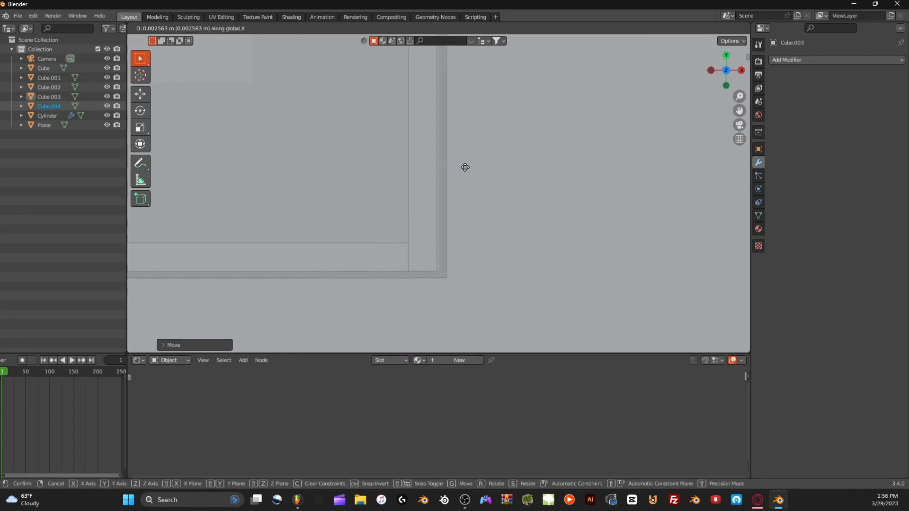
left_click(464, 167)
middle_click_drag(465, 169, 443, 146)
scroll(444, 136, "down", 5)
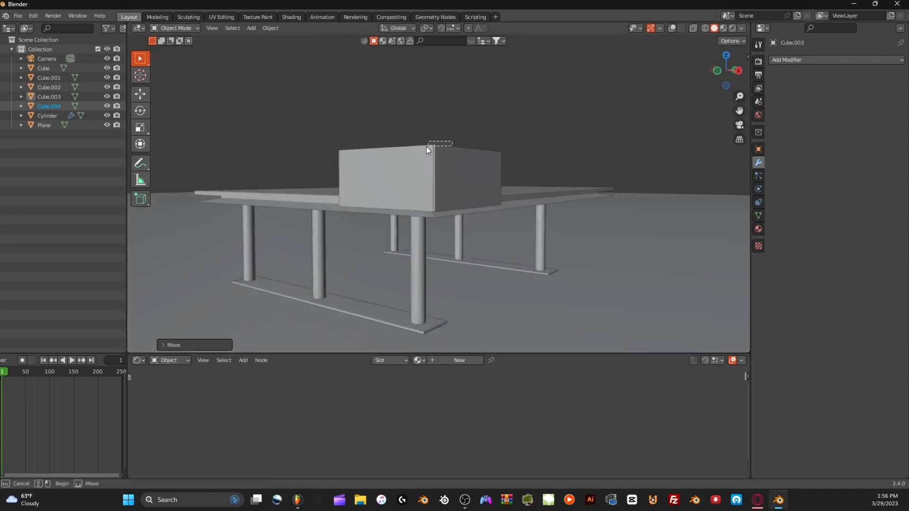
Select both corner panels together and lower them along Z so that they overlap the roof edge.
left_click_drag(426, 161, 428, 160)
scroll(428, 160, "down", 3)
key("g")
key("z")
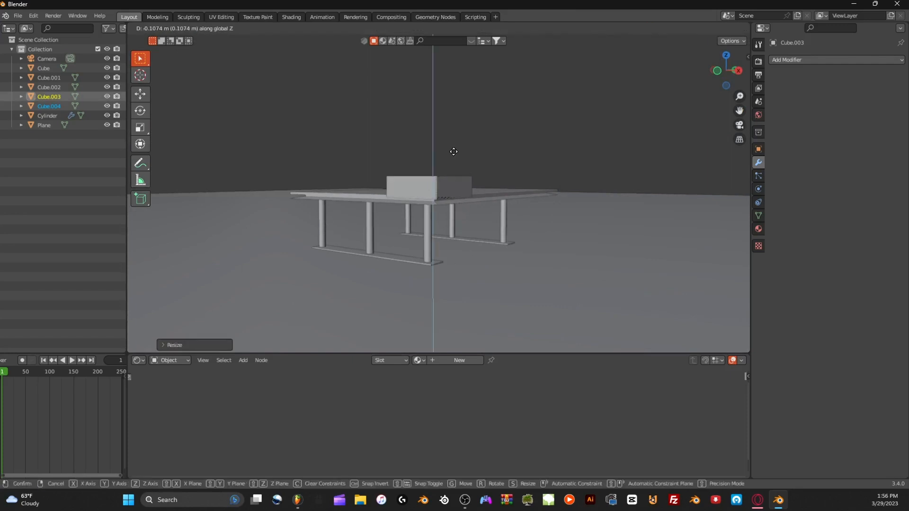
left_click(450, 154)
Rescale the two corner panels very slightly and readjust their height along Z against the roof edge.
key("s")
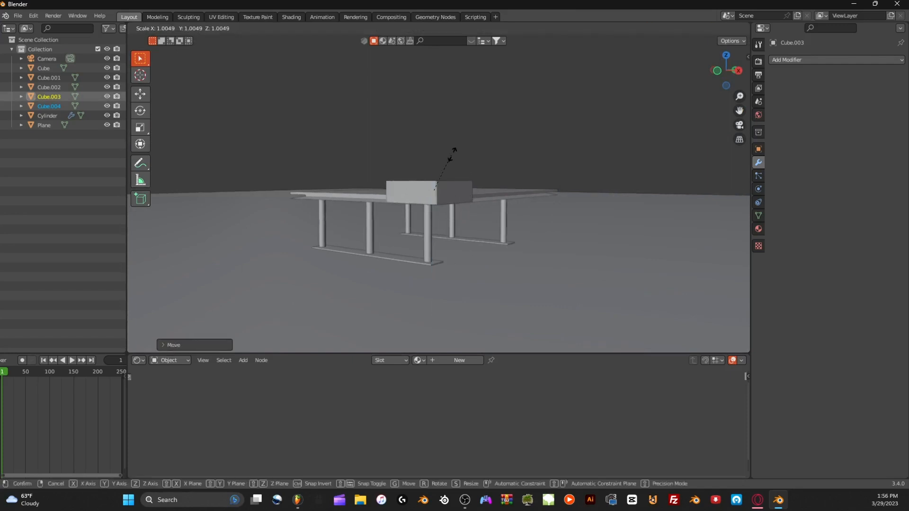
left_click(454, 152)
middle_click_drag(453, 152, 518, 166)
scroll(511, 173, "up", 3)
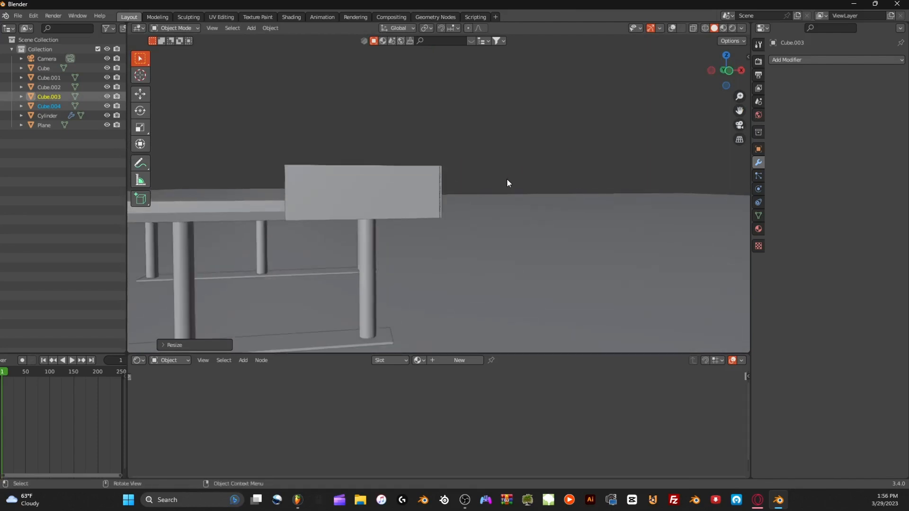
key("g")
key("z")
left_click(502, 177)
middle_click_drag(501, 177, 565, 192)
Add a cylinder mesh, look at the model from the front, and save the file.
key("shift+a")
key("Escape")
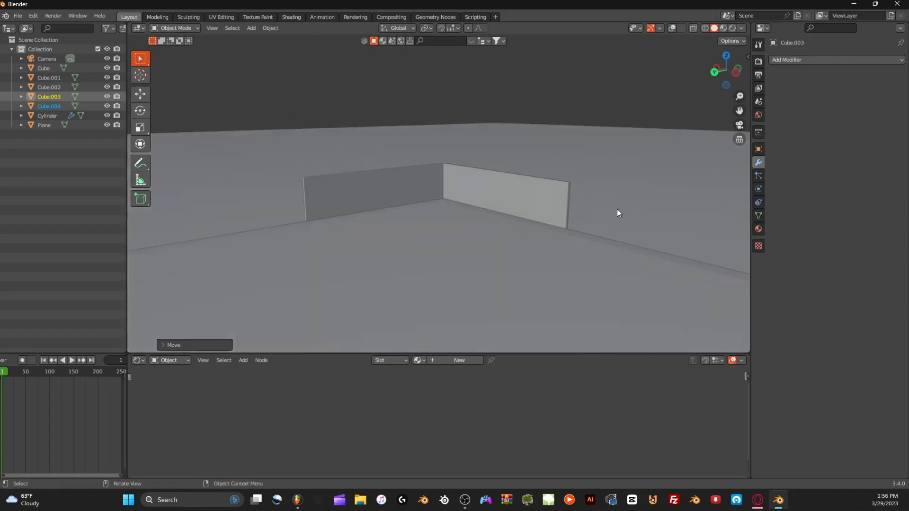
key("shift+a")
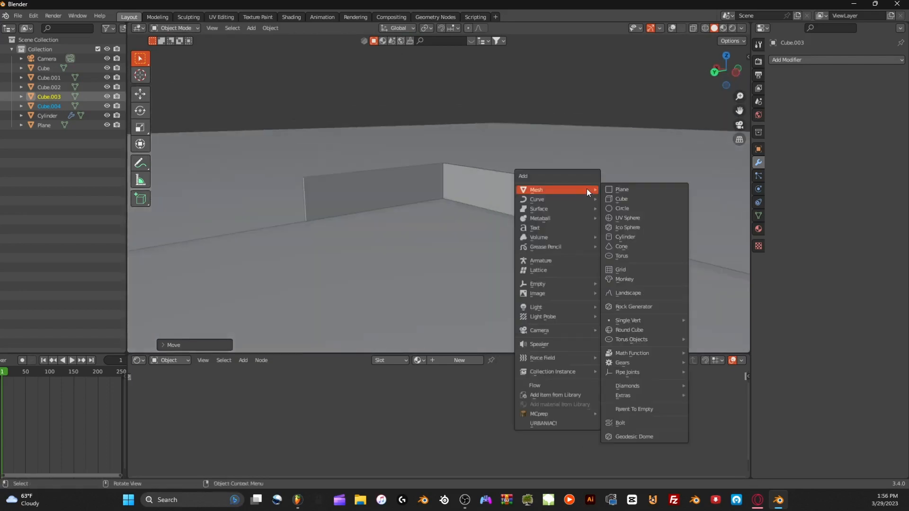
left_click(620, 238)
left_click(739, 69)
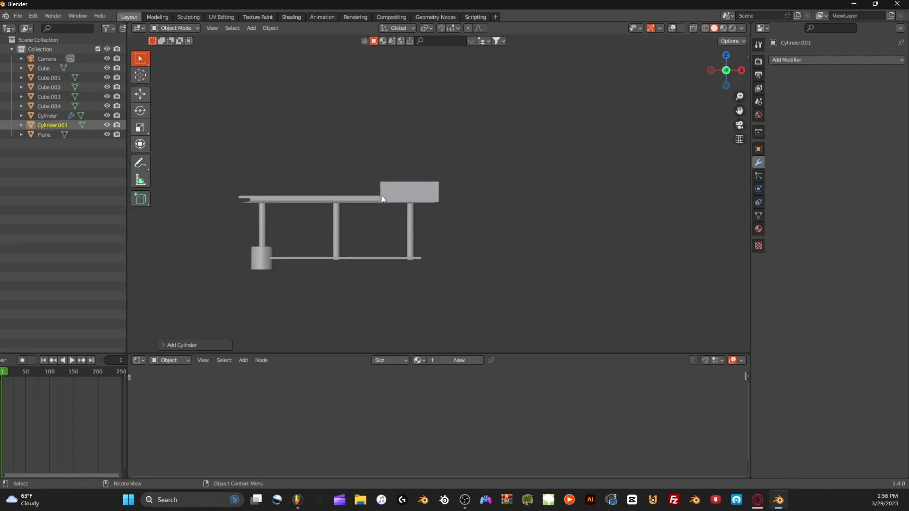
middle_click_drag(381, 195, 478, 184, "shift")
key("ctrl+s")
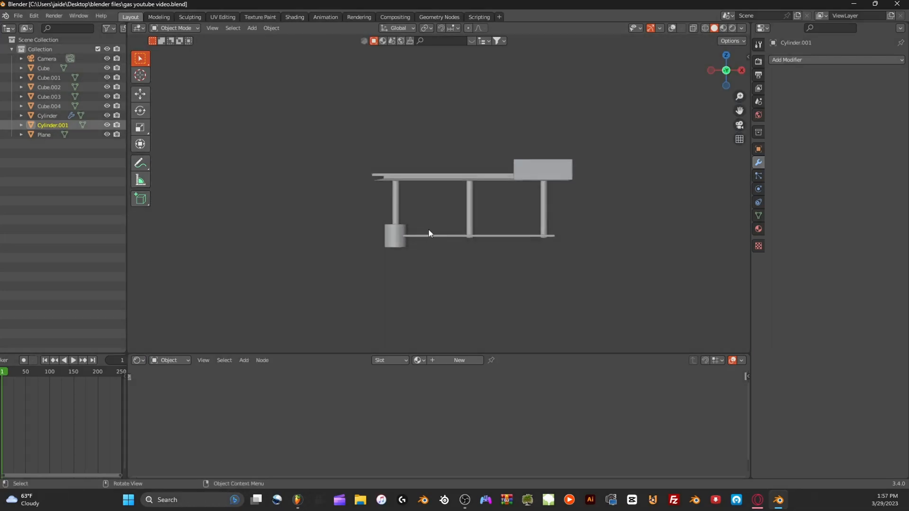
Move the new cylinder up to the roof behind the front panel and turn the viewport overlays on in front view.
middle_click_drag(428, 229, 419, 248)
left_click_drag(388, 238, 594, 164)
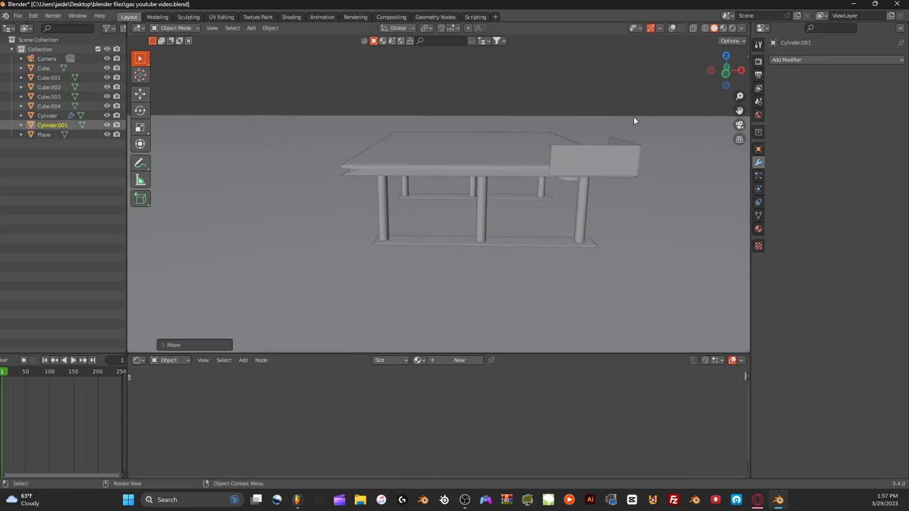
left_click(726, 71)
left_click(673, 28)
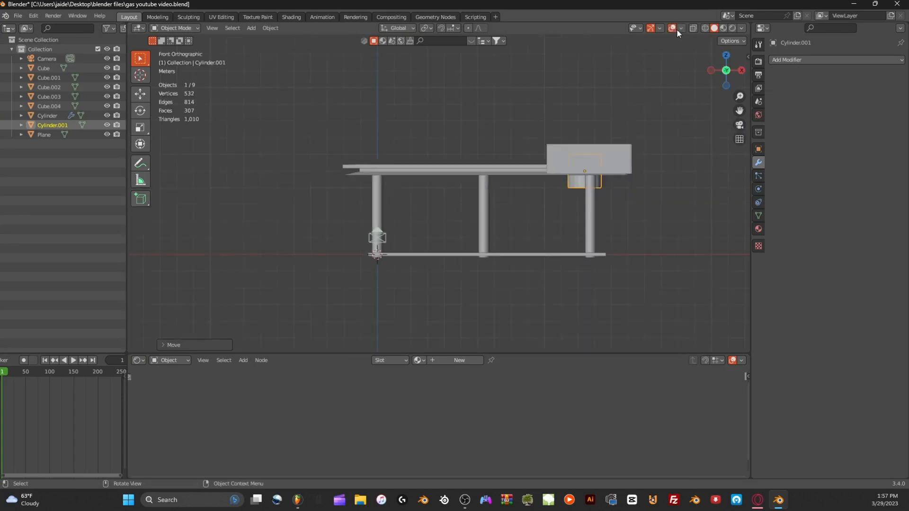
middle_click_drag(667, 126, 515, 138, "shift")
Stretch the cylinder along Z and scale it down until it becomes a thin rod.
key("s")
key("z")
left_click(727, 122)
key("s")
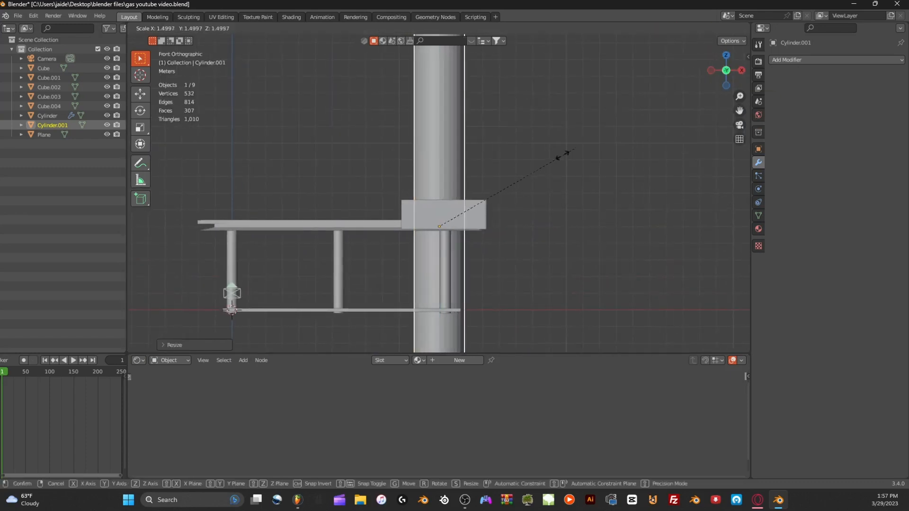
left_click(467, 201)
key("s")
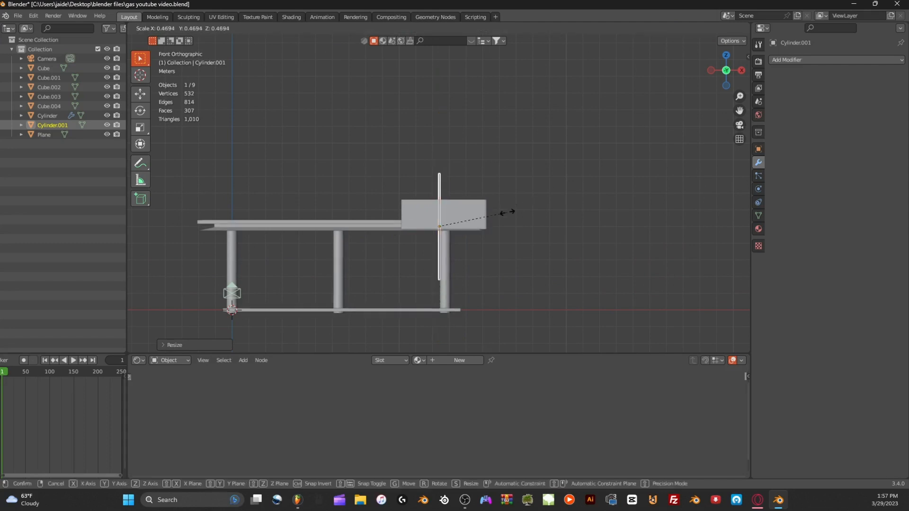
left_click(469, 210)
Tilt the rod in the front view and move it onto the roof behind the corner panels.
key("r")
left_click(509, 276)
key("g")
left_click(478, 168)
Add an Array modifier to the rod and set its relative offset factors to X 0 and Y -42.8.
scroll(479, 172, "up", 5)
middle_click_drag(479, 172, 749, 90)
left_click(796, 60)
left_click(741, 85)
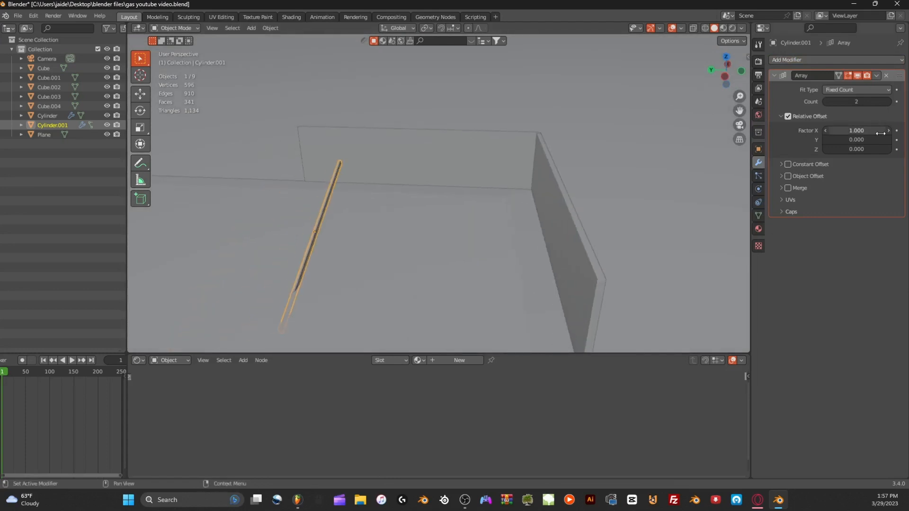
type(".3")
key("Return")
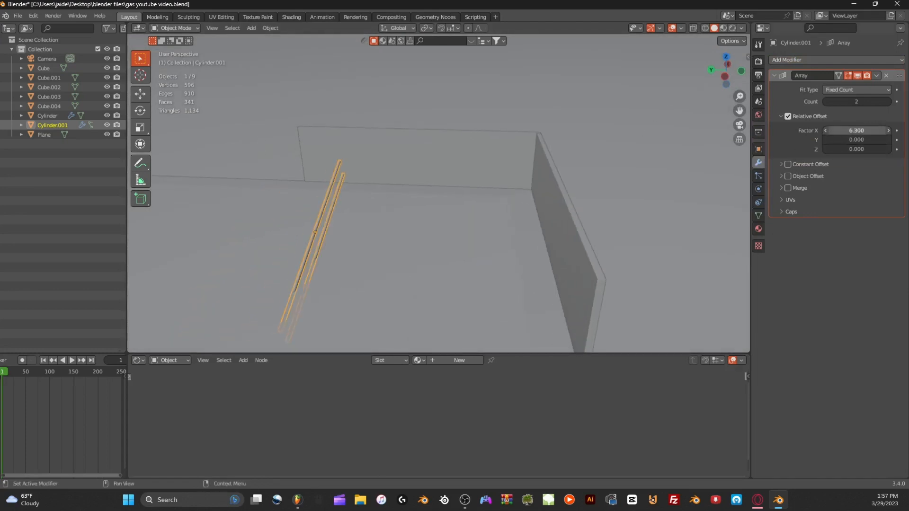
key("BackSpace")
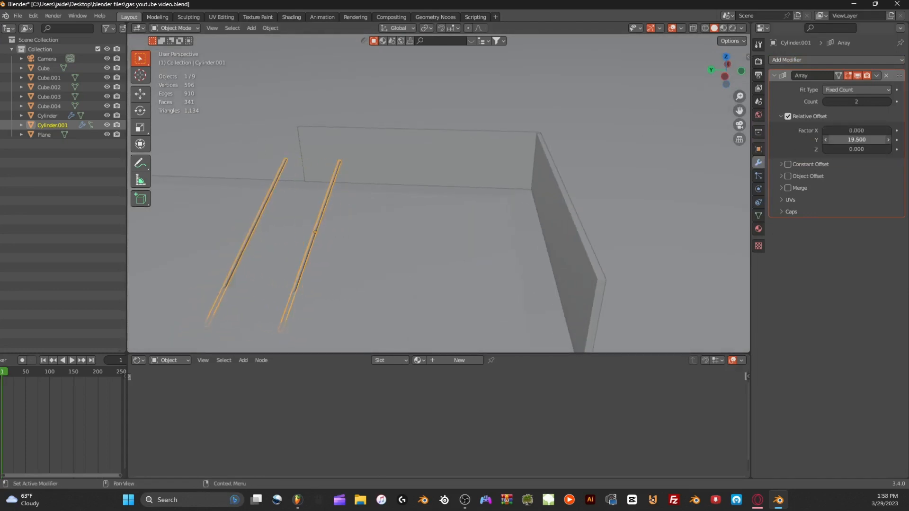
left_click_drag(856, 140, 818, 140)
middle_click_drag(648, 134, 676, 145)
Shorten the pair of rods by scaling them along X.
key("s")
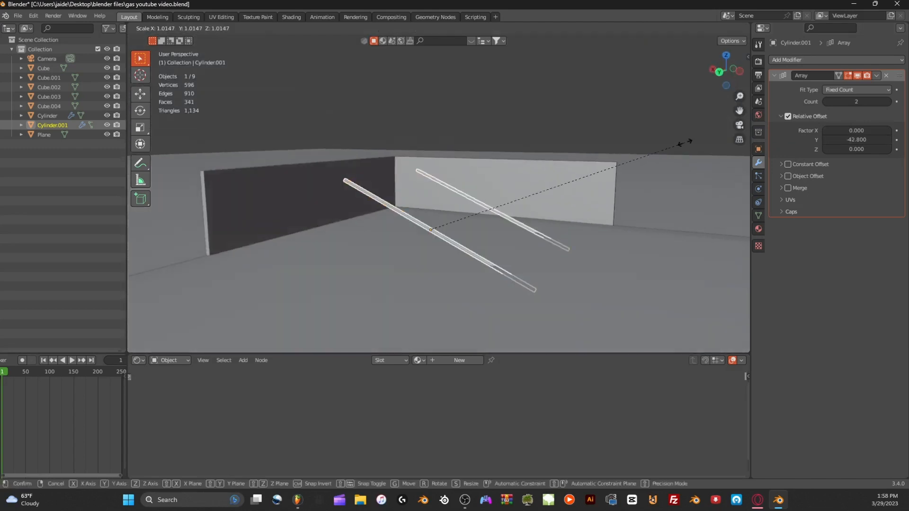
key("x")
left_click(595, 158)
key("g")
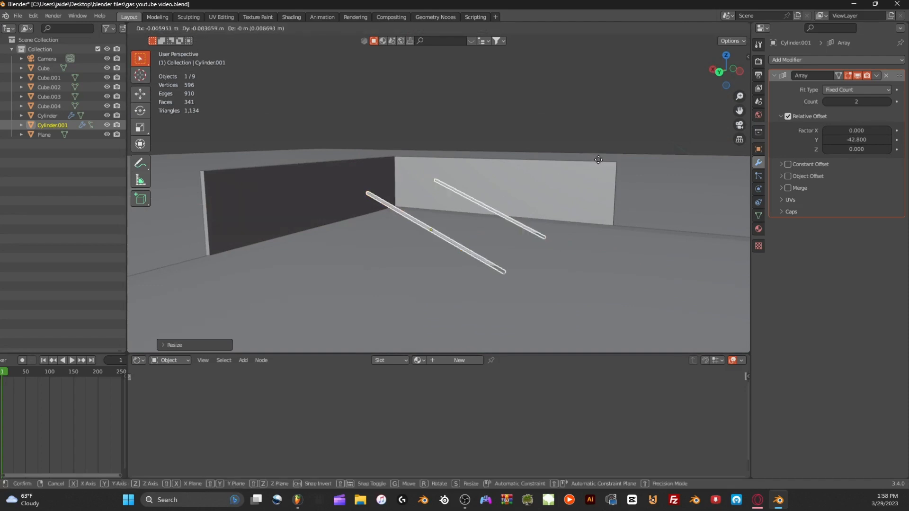
left_click(581, 158)
key("ctrl+z")
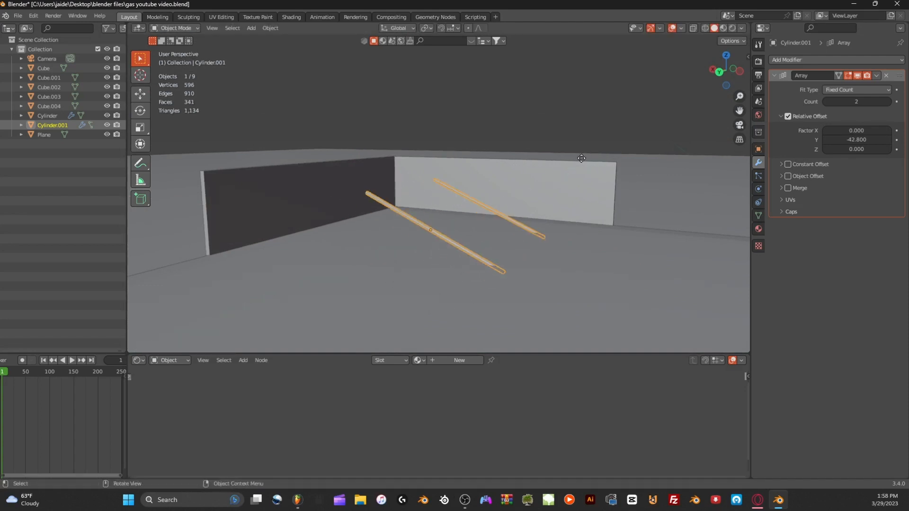
Move the pair of rods along X to the inner face of the panel on the roof's +X side.
key("g")
key("x")
left_click(449, 158)
middle_click_drag(468, 155, 560, 145)
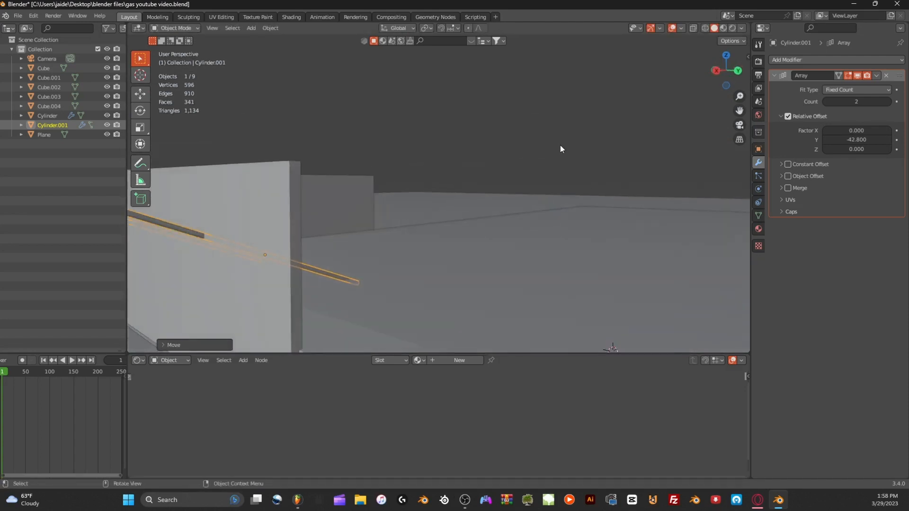
key("g")
key("x")
left_click(620, 151)
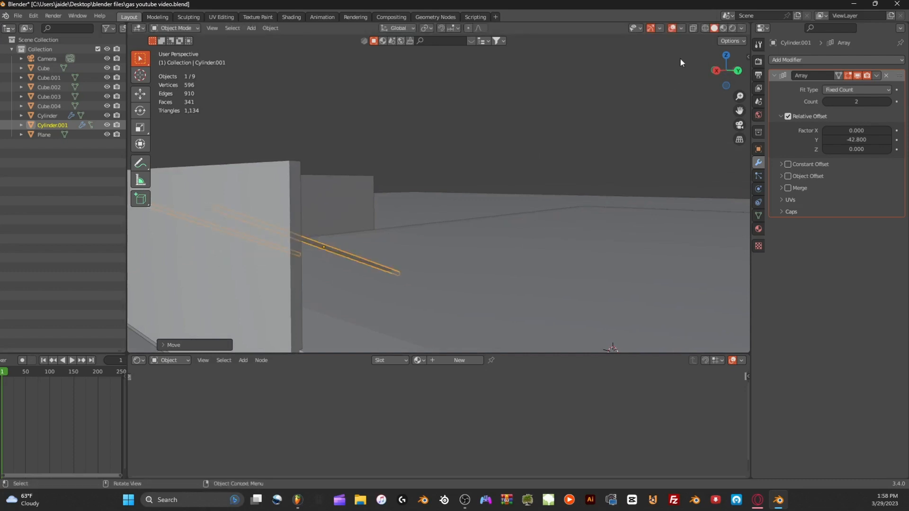
Hide the viewport overlays and refine the rods' position along X against the side panel.
left_click(673, 29)
scroll(598, 97, "down", 3)
key("x")
key("g")
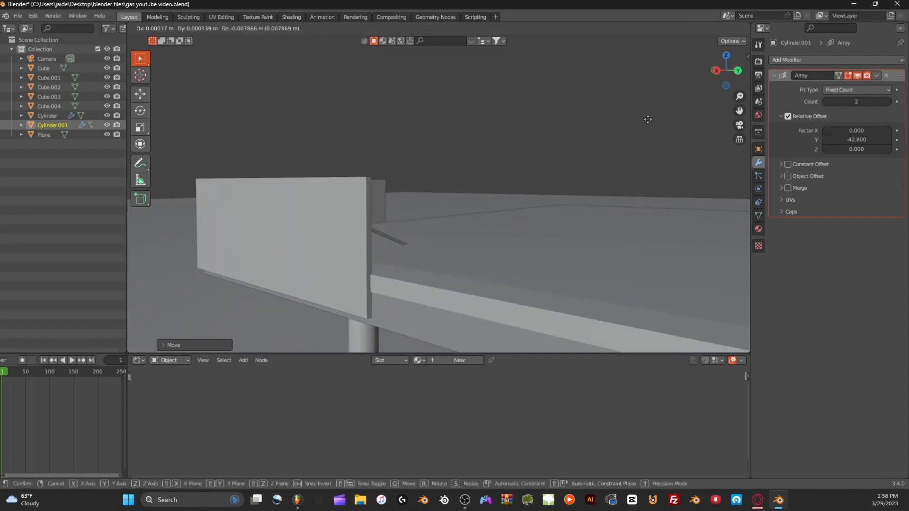
key("x")
left_click(643, 115)
In the top view, paste a copy of the arrayed rods.
middle_click_drag(643, 115, 592, 144)
scroll(544, 244, "up", 1)
scroll(563, 161, "down", 2)
left_click(726, 76)
key("ctrl+v")
key("r")
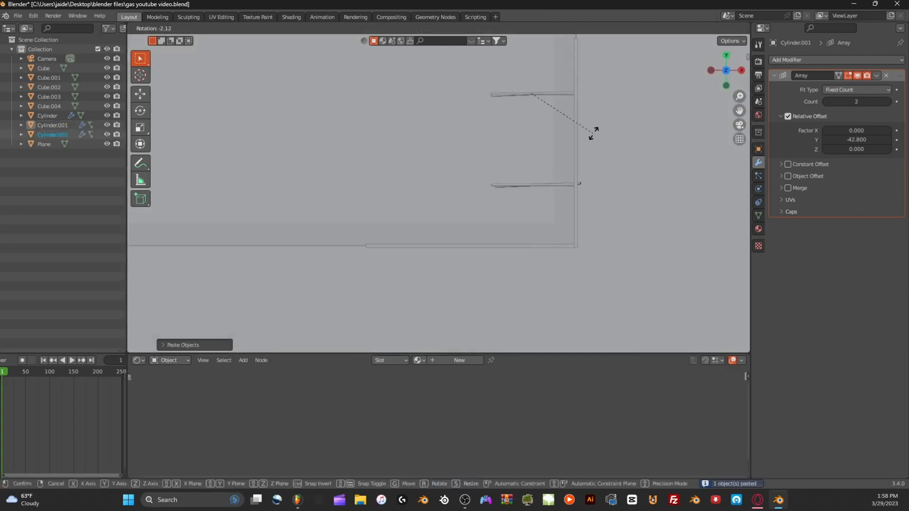
left_click(646, 239)
key("ctrl+z")
Rotate the pasted rods by -90° about Z.
type("r")
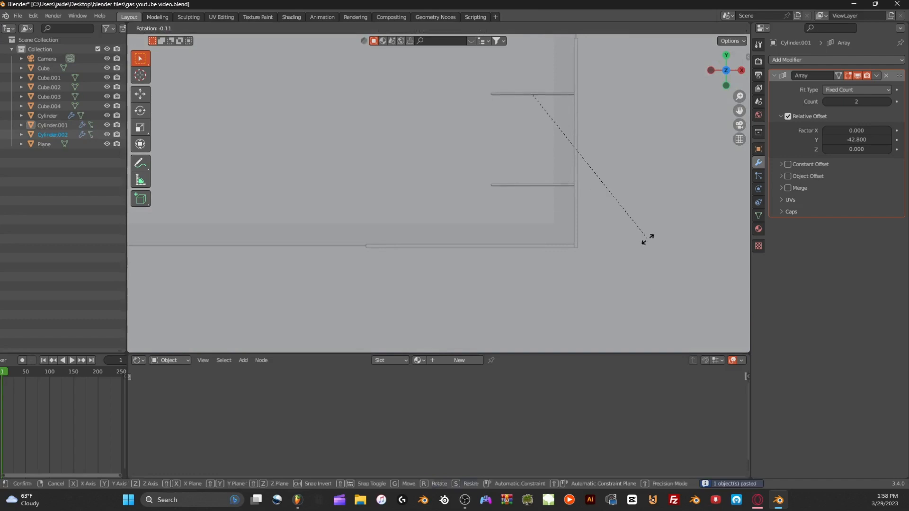
type("z")
type("-90")
left_click(656, 242)
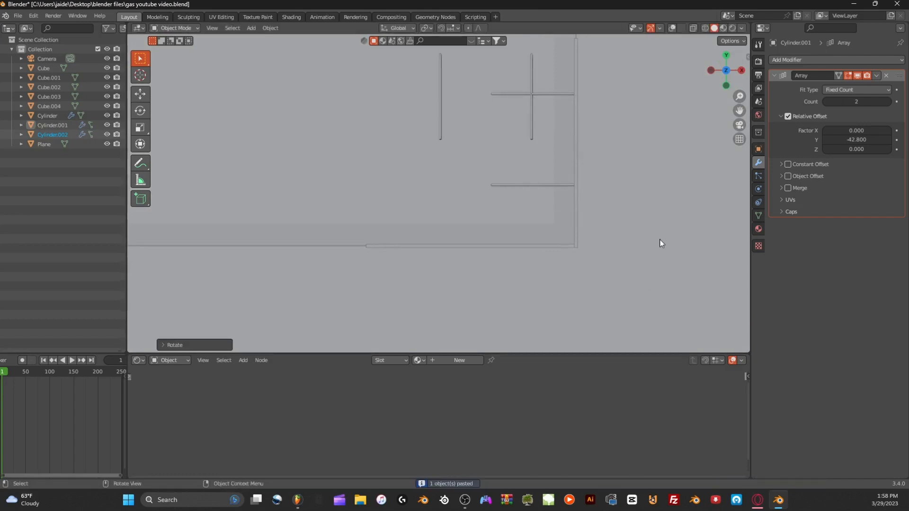
Move the rotated pair of rods into place behind the front panel as its supports.
key("g")
left_click(628, 54)
middle_click_drag(634, 102, 561, 183)
scroll(589, 189, "up", 3)
middle_click_drag(666, 183, 449, 186, "shift")
middle_click_drag(513, 176, 649, 189)
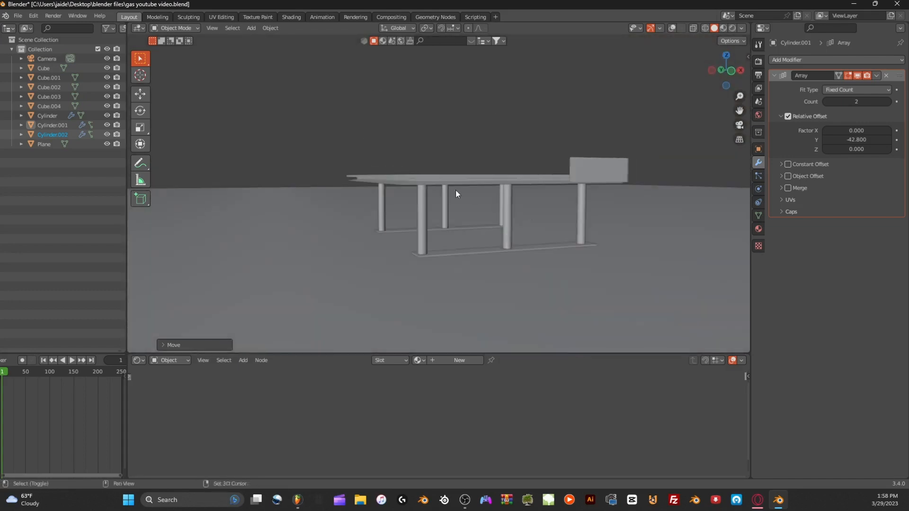
middle_click_drag(455, 189, 582, 214, "shift")
Add another cylinder mesh and raise it along Z above the canopy roof.
key("shift+a")
mouse_move(605, 218)
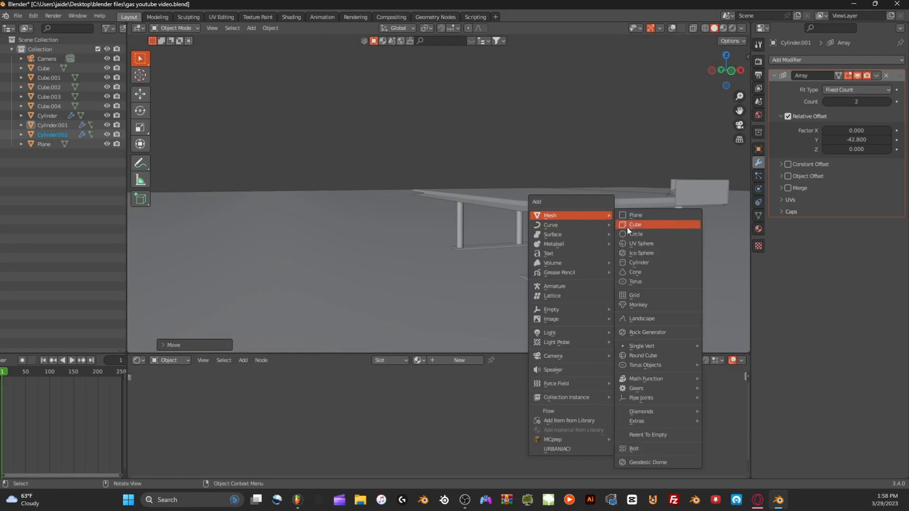
mouse_move(560, 217)
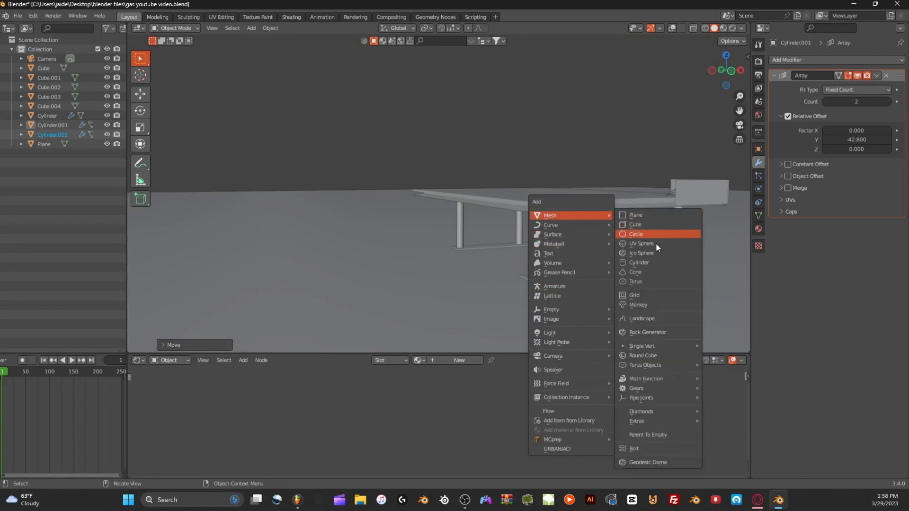
left_click(643, 263)
scroll(615, 237, "down", 5)
key("g")
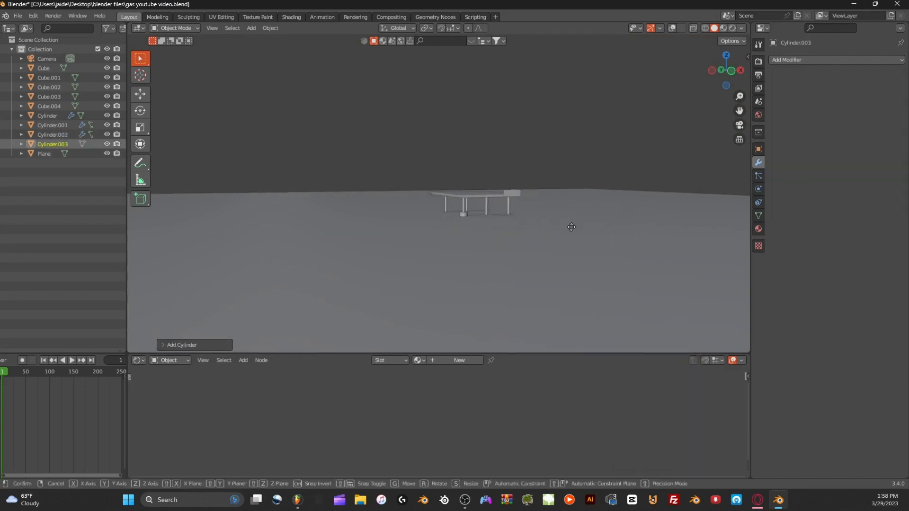
key("z")
left_click(567, 156)
Flatten the raised cylinder along Z into a short, wide drum.
scroll(567, 155, "up", 3)
scroll(567, 155, "up", 2)
middle_click_drag(567, 156, 533, 243, "shift")
scroll(533, 242, "up", 4)
key("s")
key("z")
left_click(575, 225)
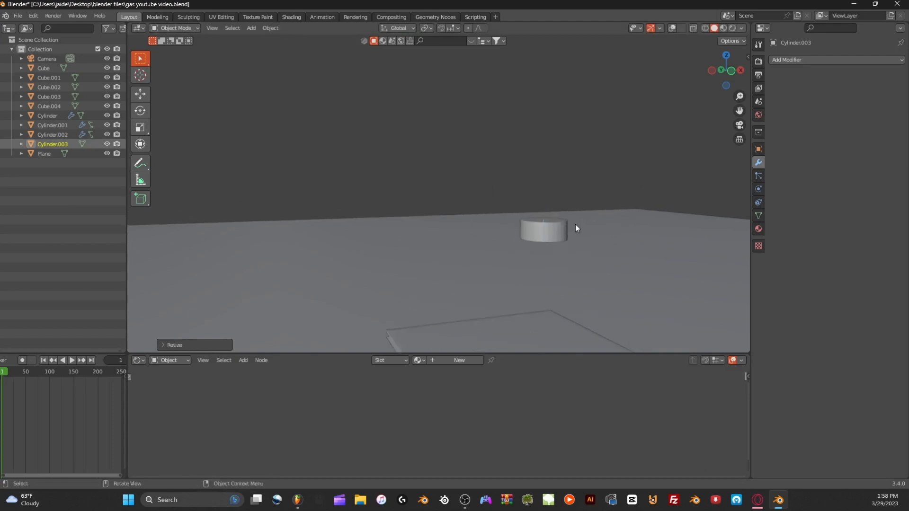
Adjust the raised drum's height by scaling it along Z, and shade it auto smooth.
scroll(592, 226, "up", 4)
middle_click_drag(634, 235, 530, 160, "shift")
key("s")
key("z")
left_click(537, 190)
right_click(530, 160)
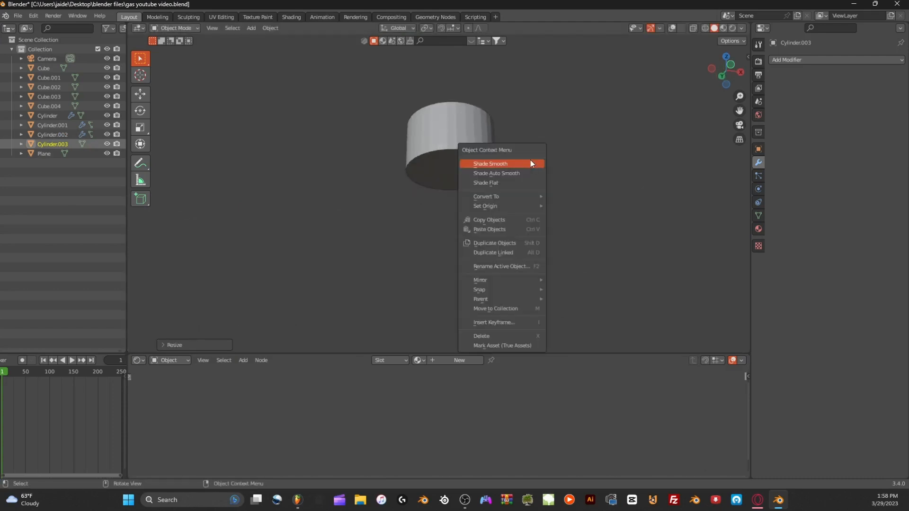
left_click(496, 173)
scroll(495, 183, "up", 2)
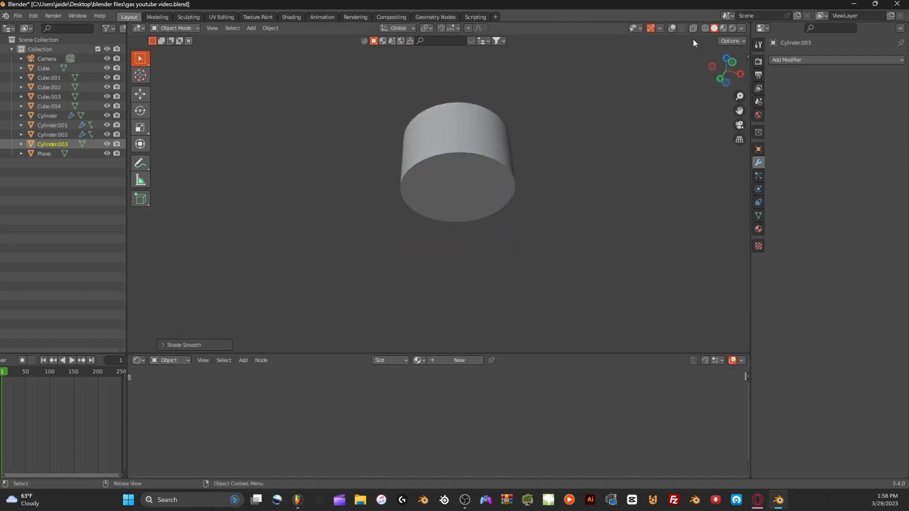
Delete the drum's bottom face in Edit Mode so that it is open underneath.
left_click(672, 28)
key("Tab")
left_click(456, 174)
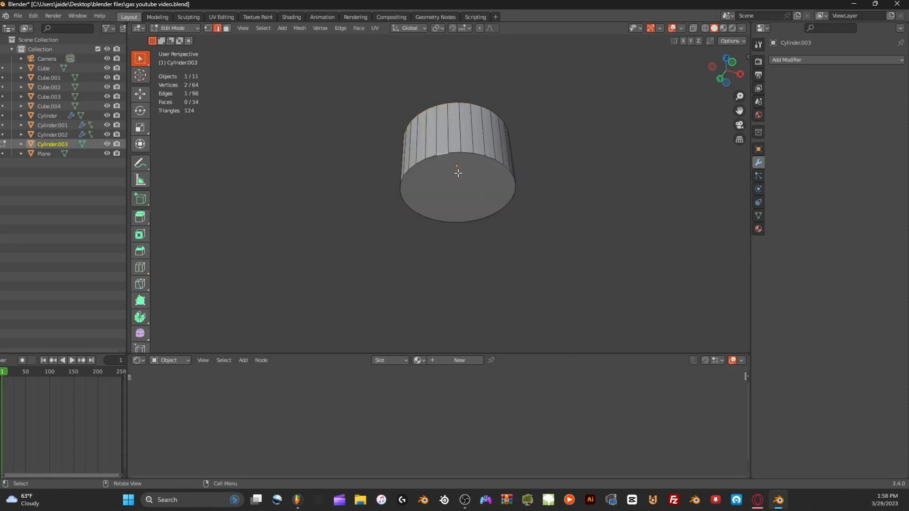
key("3")
left_click(458, 198)
right_click(456, 263)
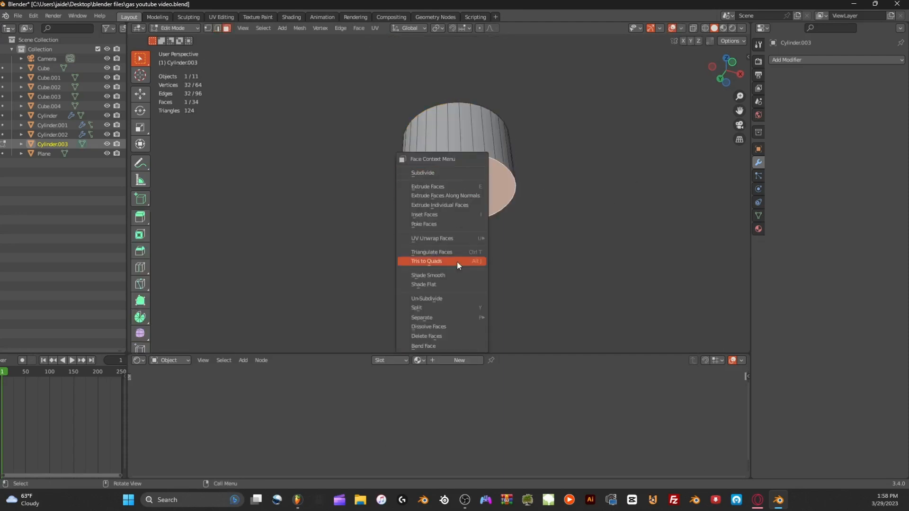
left_click(433, 337)
middle_click_drag(550, 131, 531, 142)
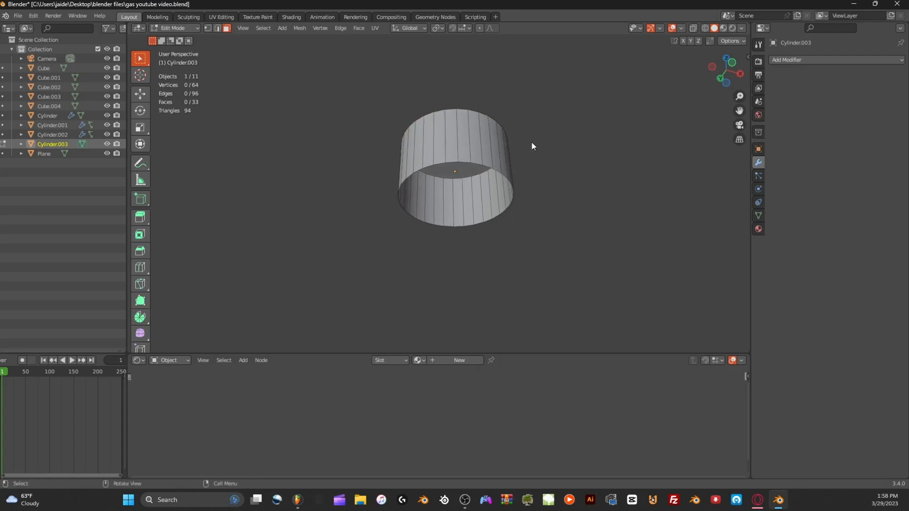
key("Tab")
mouse_move(530, 105)
middle_mouse_down()
mouse_move(520, 135)
mouse_move(520, 119)
middle_mouse_up()
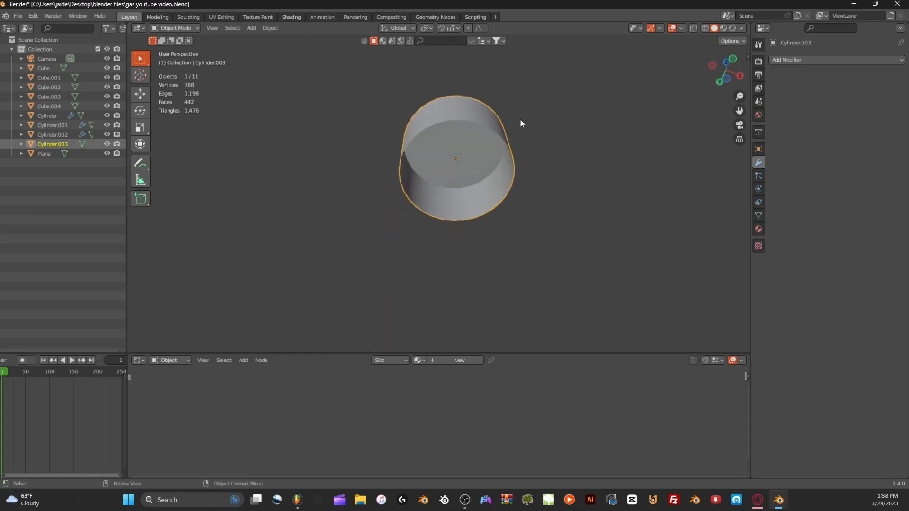
Add a UV sphere mesh and apply Shade Auto Smooth to it.
key("shift+a")
mouse_move(520, 120)
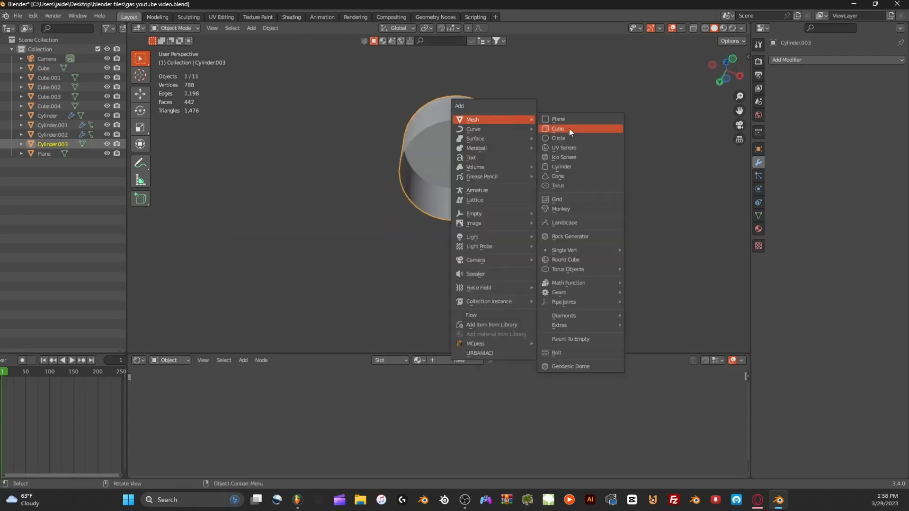
left_click(550, 148)
scroll(547, 167, "down", 6)
middle_click_drag(547, 167, 546, 273)
right_click(540, 241)
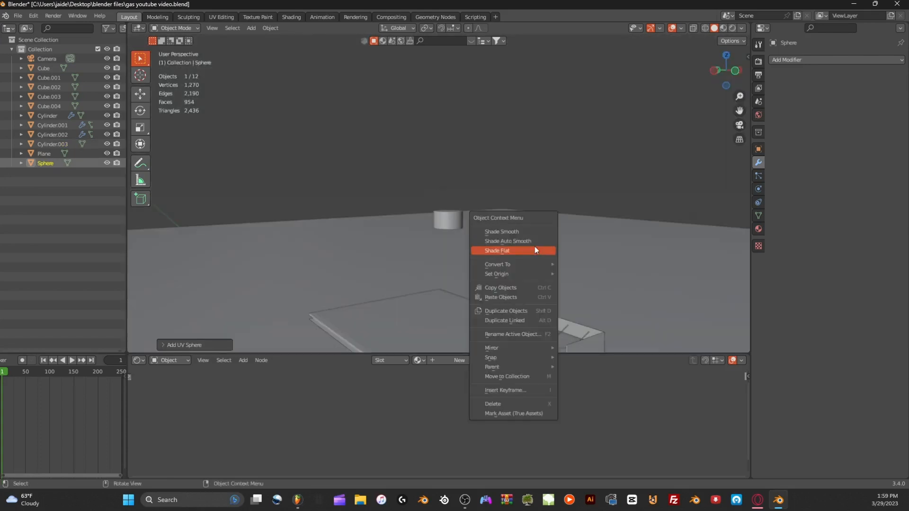
left_click(525, 241)
Raise the sphere along Z to just beneath the drum and apply Shade Smooth to it.
key("g")
key("z")
left_click(555, 407)
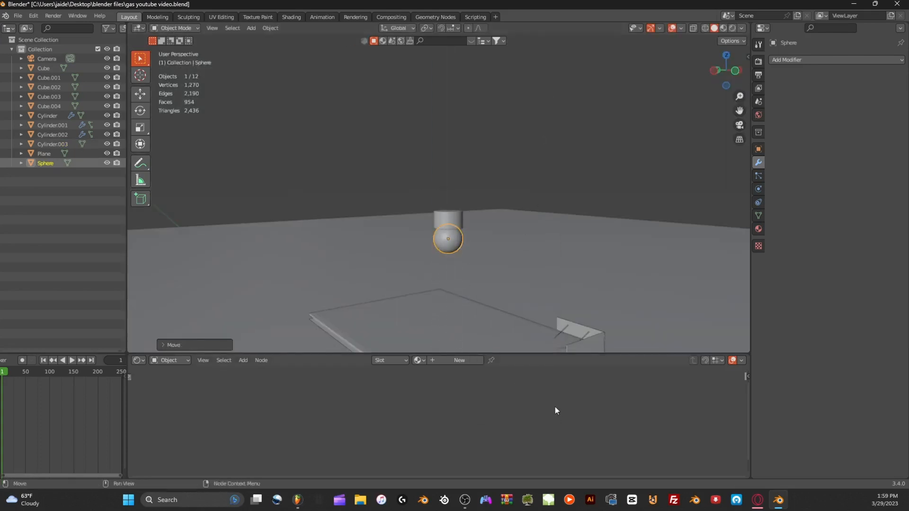
scroll(551, 311, "up", 3)
scroll(560, 211, "up", 2)
middle_click_drag(560, 211, 560, 178, "shift")
right_click(559, 177)
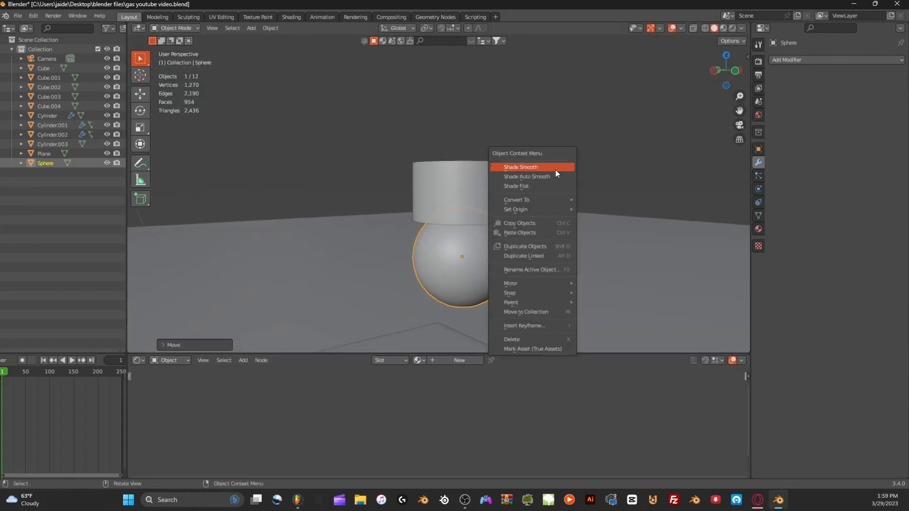
left_click(555, 169)
Flatten the sphere along Z and move it up into the open drum.
key("s")
key("z")
left_click(507, 236)
key("g")
key("z")
left_click(521, 187)
scroll(535, 185, "up", 2)
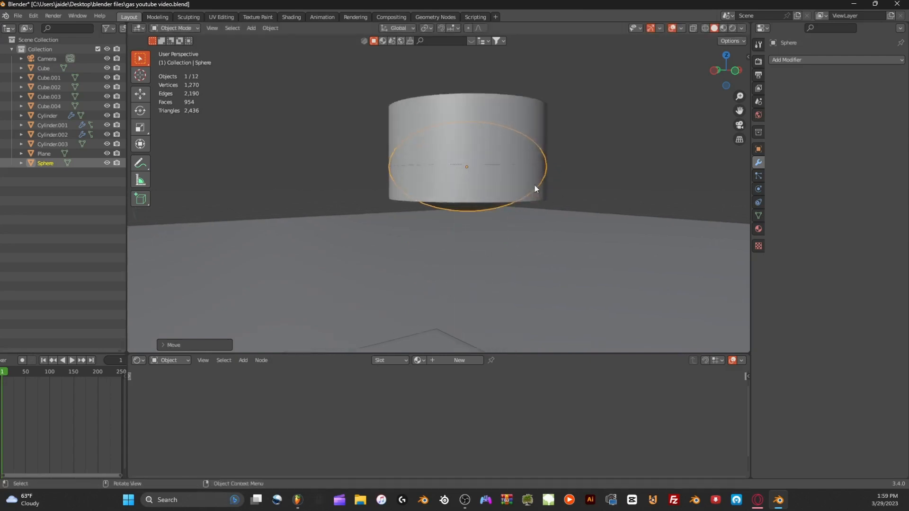
Rescale the sphere along Z so it forms a shallow dome inside the drum.
middle_click_drag(535, 186, 556, 178)
key("s")
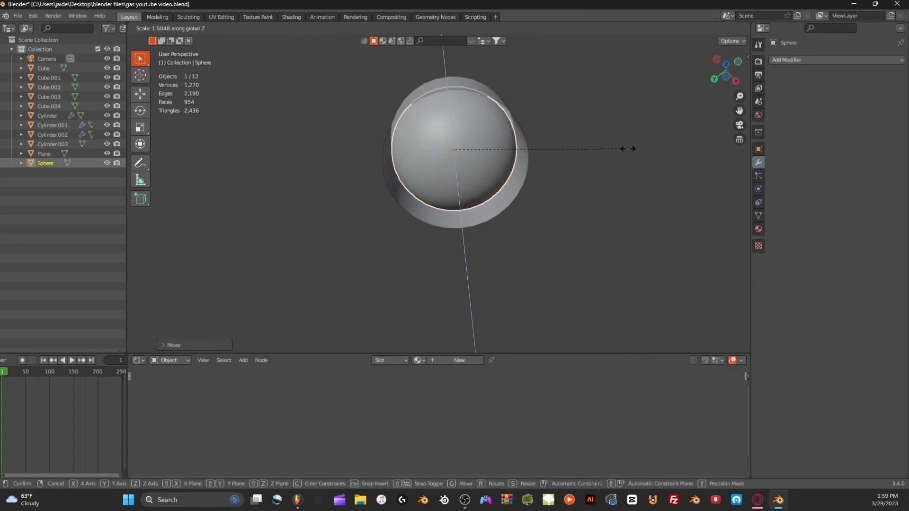
left_click(629, 149)
middle_click_drag(629, 148, 612, 188)
key("g")
key("z")
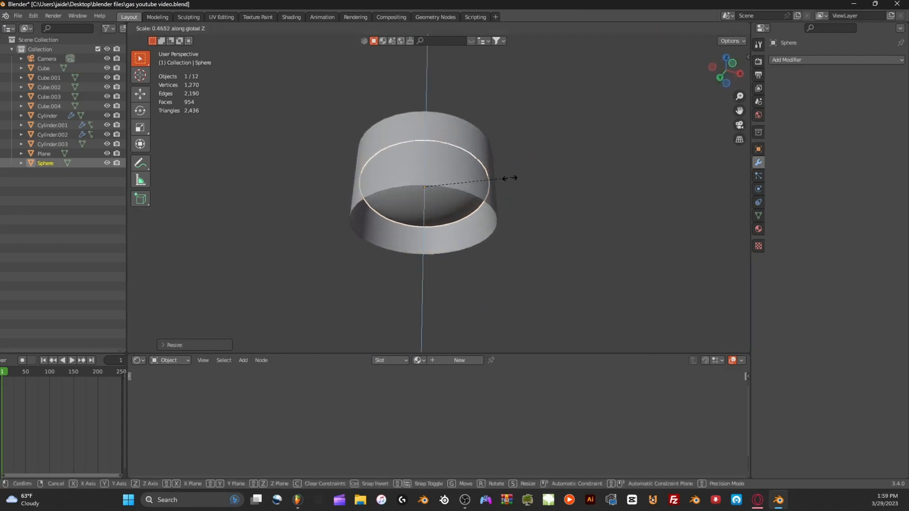
left_click(488, 184)
Scale the flattened sphere uniformly until it meets the drum's inner wall.
key("s")
left_click(495, 182)
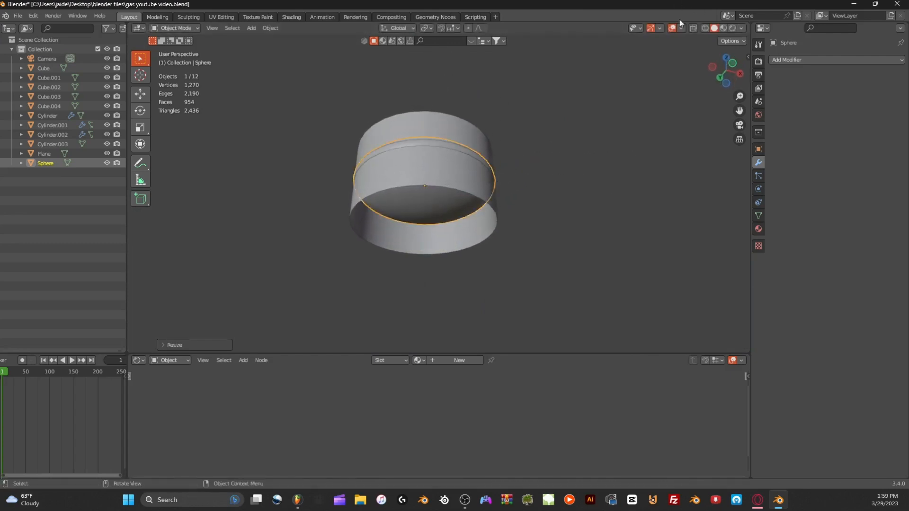
left_click(672, 28)
key("s")
left_click(650, 148)
middle_click_drag(648, 149, 641, 102)
scroll(640, 101, "up", 1)
Join the drum and the sphere into a single lamp object and shade it auto smooth.
left_click_drag(498, 89, 418, 179)
middle_click_drag(672, 36, 680, 56, "ctrl")
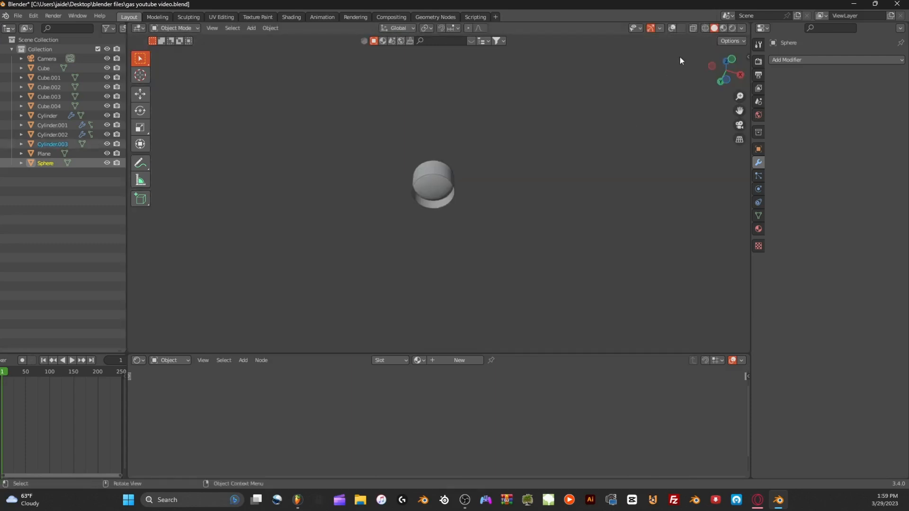
left_click(672, 29)
middle_click_drag(620, 100, 596, 163)
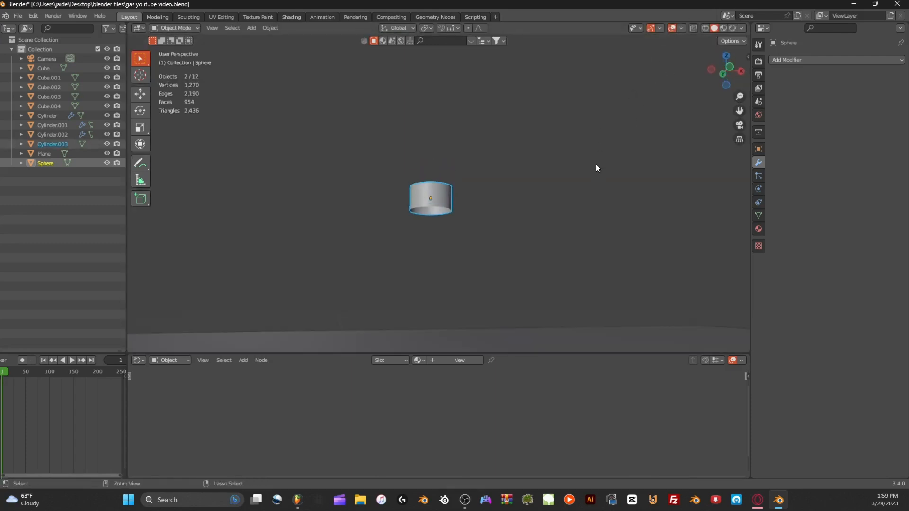
key("Delete")
scroll(641, 158, "up", 5)
right_click(445, 195)
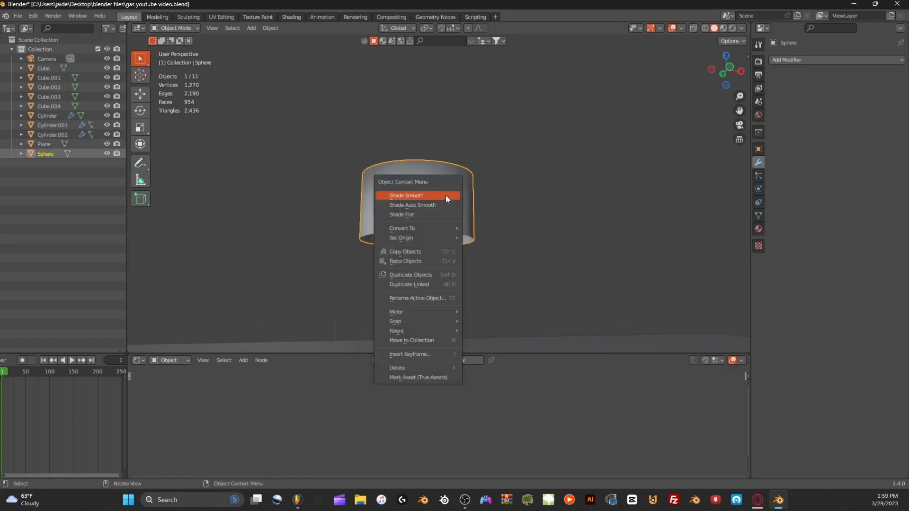
left_click(437, 206)
middle_click_drag(450, 206, 467, 168)
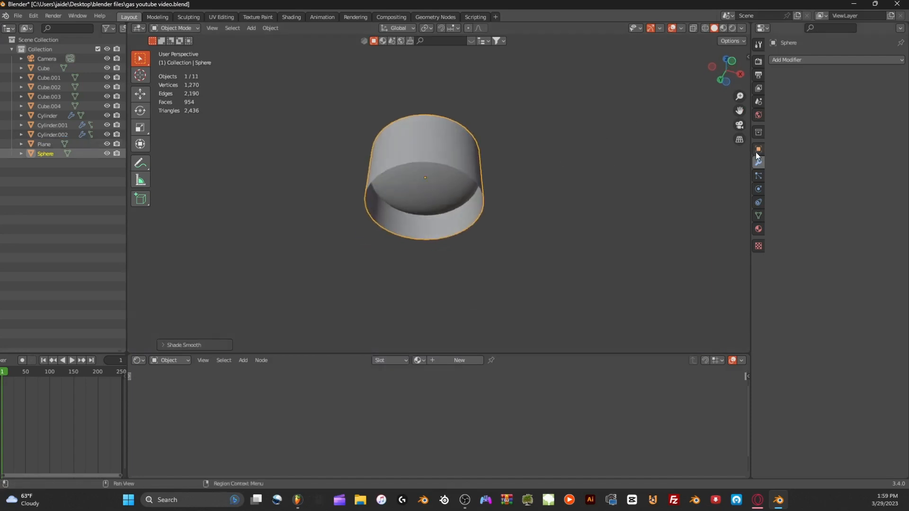
Add an Array modifier to the lamp and lower it along Z toward the canopy roof.
left_click(798, 60)
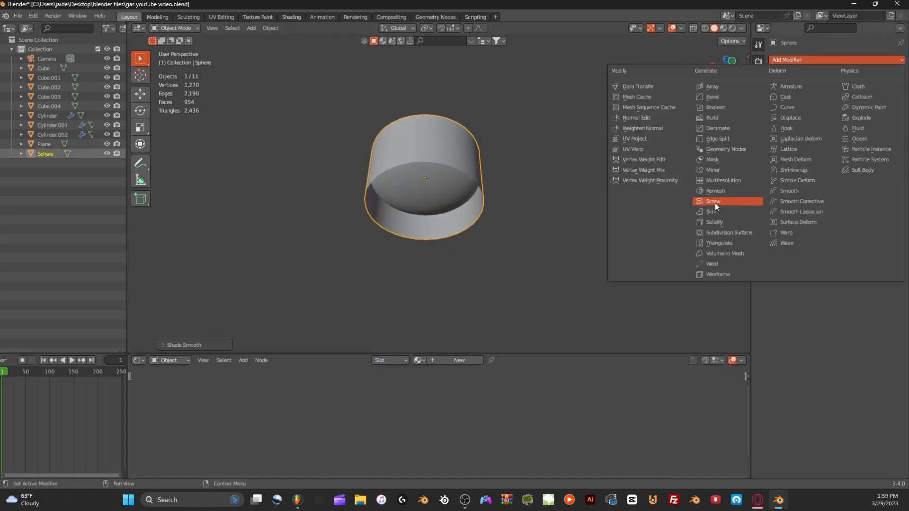
left_click(723, 86)
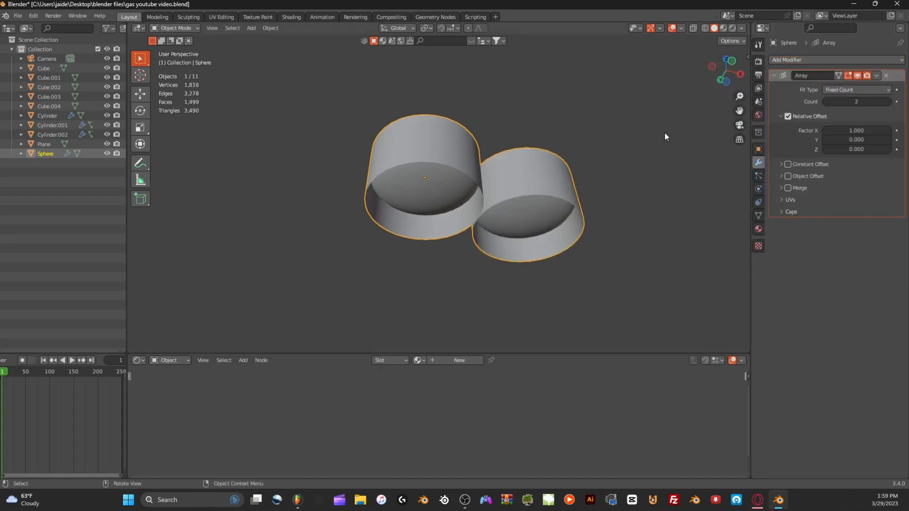
scroll(678, 126, "down", 6)
middle_click_drag(672, 149, 596, 268)
scroll(643, 208, "down", 4)
key("g")
key("z")
left_click(649, 307)
Scale the arrayed lamps down to roughly the width of a canopy pillar.
key("s")
left_click(493, 290)
middle_click_drag(494, 290, 549, 193)
left_click(725, 83)
left_click(693, 28)
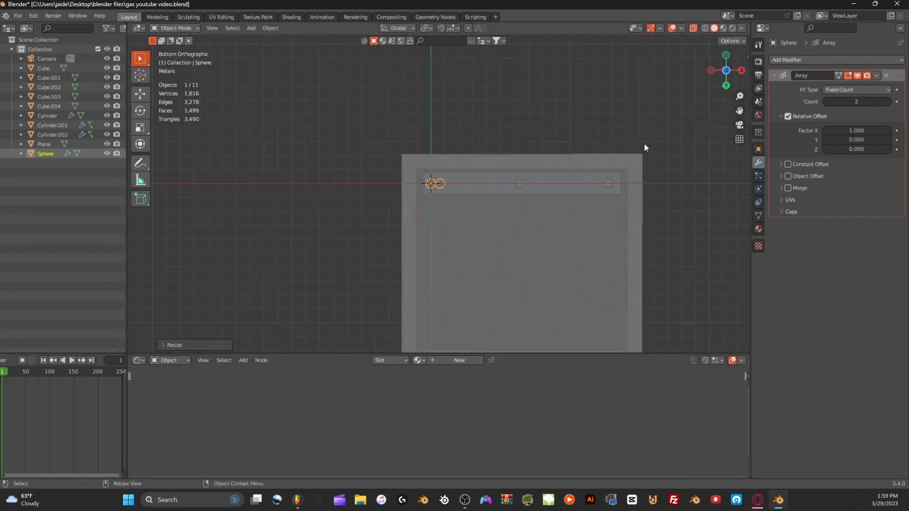
middle_click_drag(644, 144, 702, 84)
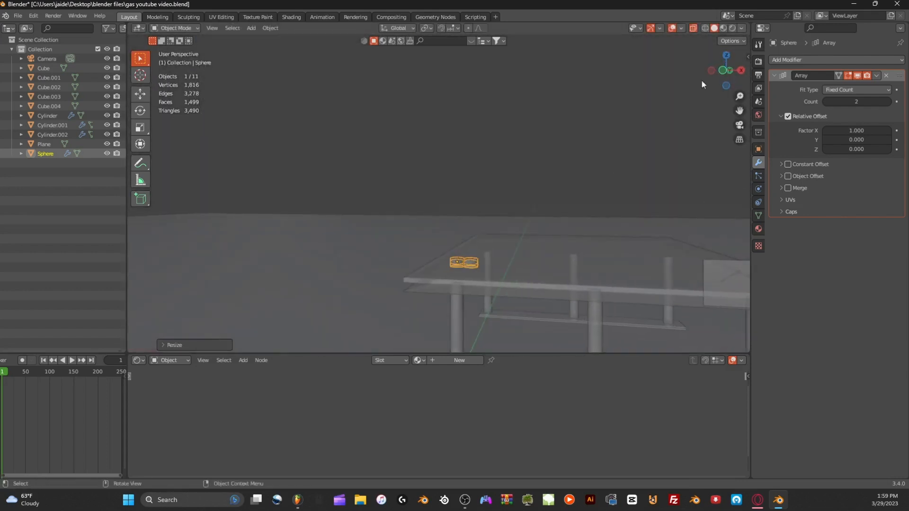
left_click(693, 28)
Lower the lamps along Z and fine-tune their height against the underside of the canopy roof.
middle_click_drag(542, 214, 606, 171)
key("g")
key("z")
left_click(609, 218)
key("g")
key("z")
left_click(641, 204)
scroll(653, 277, "up", 4)
key("g")
key("z")
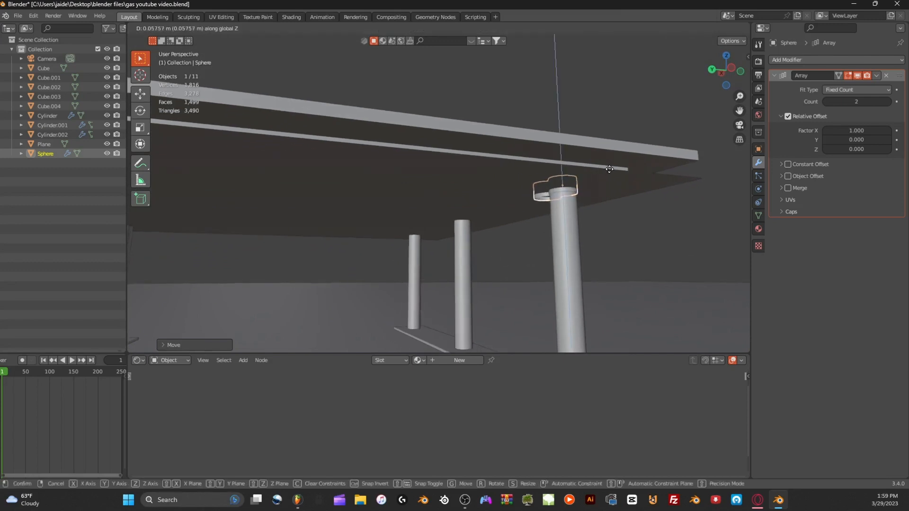
left_click(609, 168)
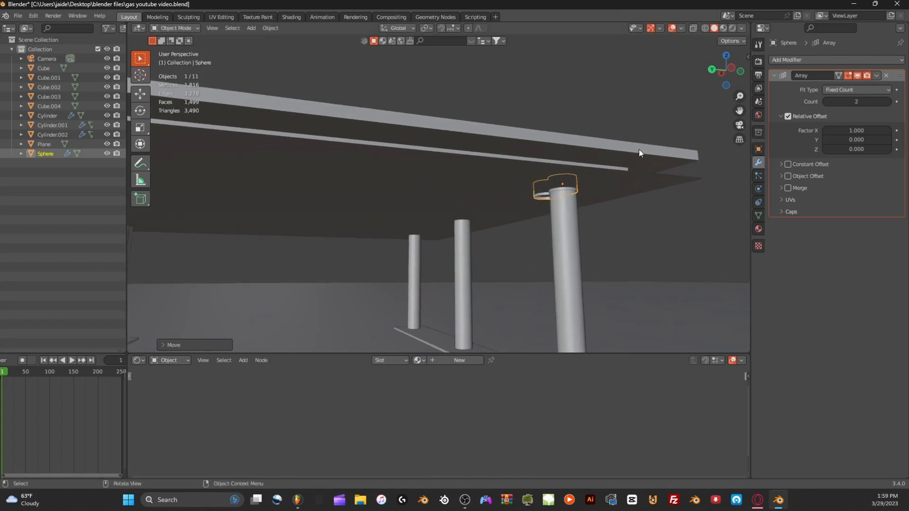
Set the lamp array's count to 5 and its relative X offset factor to 4.900.
left_click(726, 87)
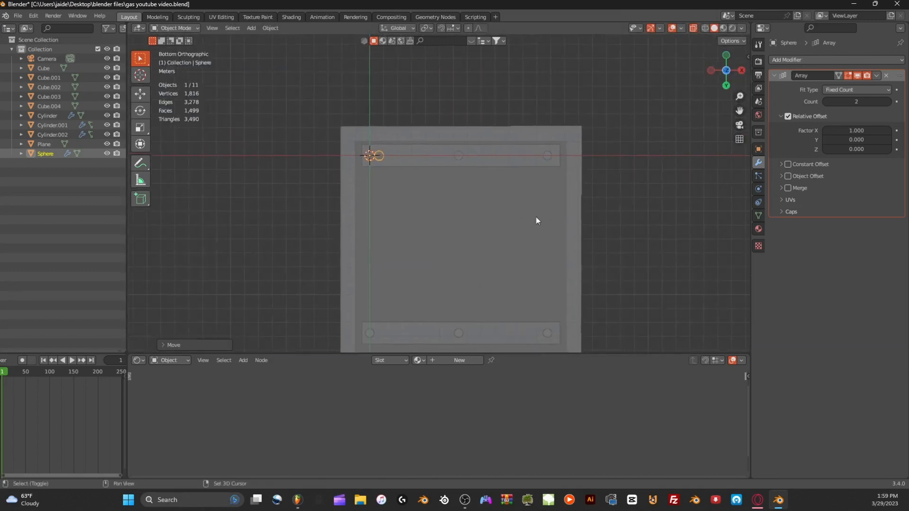
left_click_drag(843, 127, 864, 127)
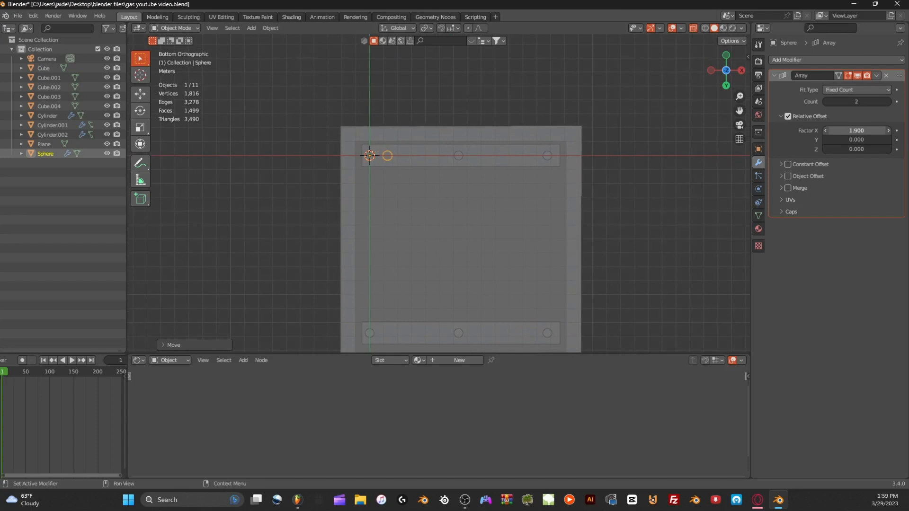
left_click(888, 102)
left_click(888, 103)
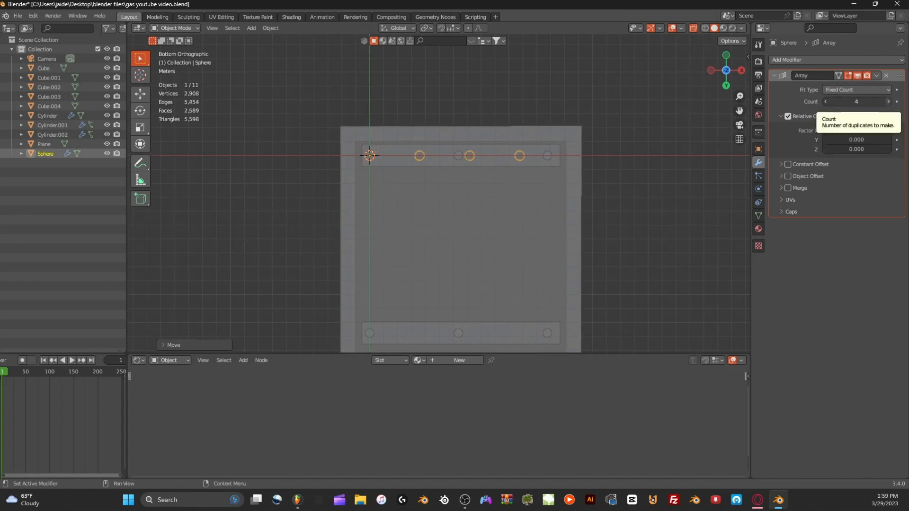
left_click(888, 102)
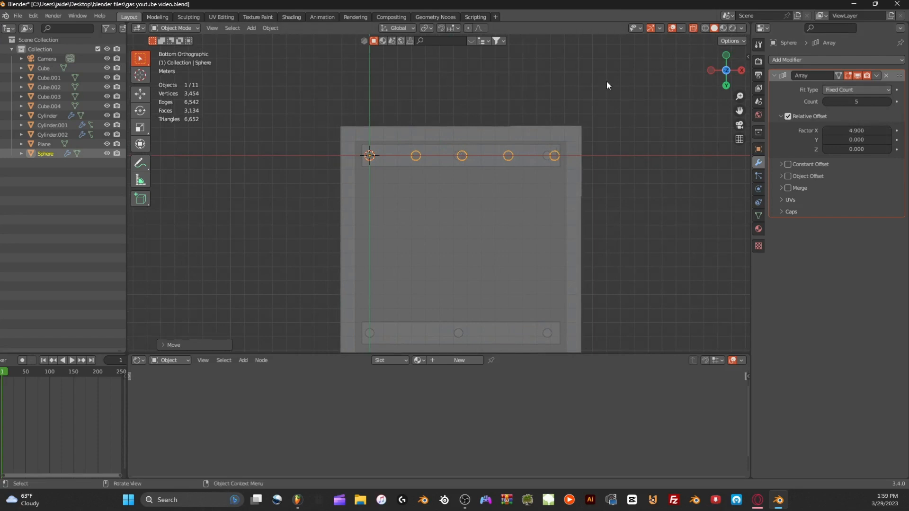
scroll(622, 151, "up", 3)
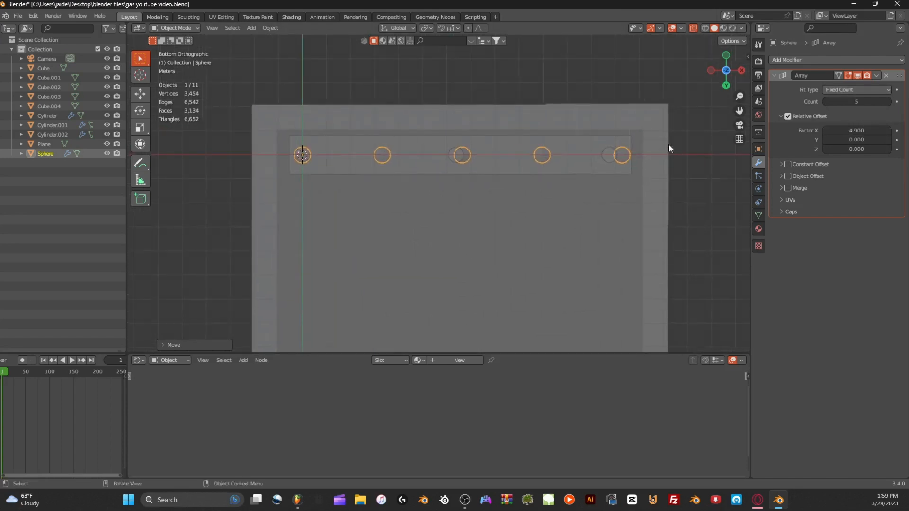
Shift the lamp row inward off the pillar row, with array count 4 and relative X offset factor 6.500.
left_click(693, 28)
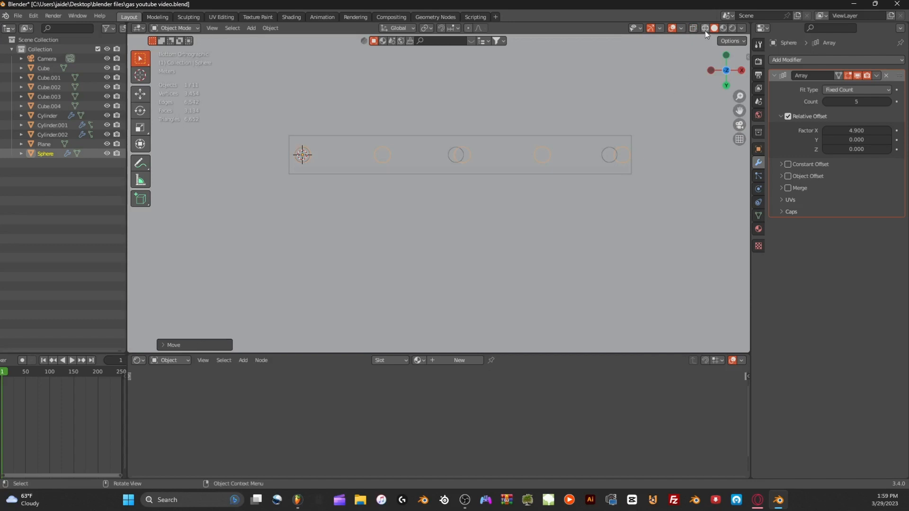
left_click(693, 28)
left_click(672, 28)
mouse_move(857, 130)
left_mouse_down()
mouse_move(838, 130)
mouse_move(885, 130)
left_mouse_up()
left_click(826, 101)
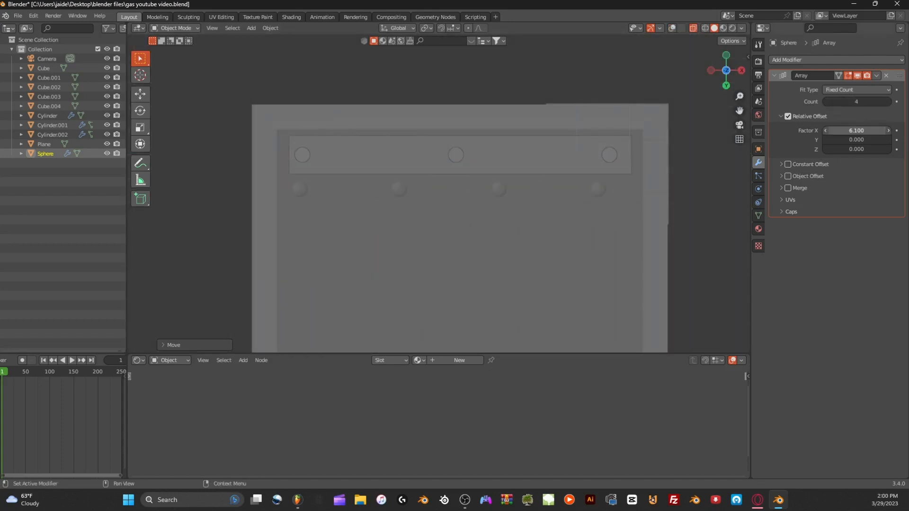
left_click_drag(855, 130, 852, 130)
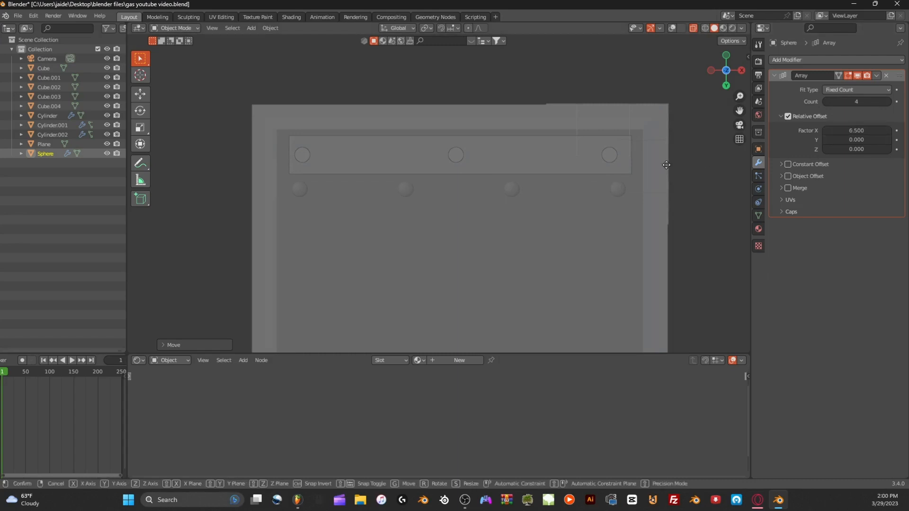
Add a second Array modifier to the lamps with a count of 5.
left_click(792, 65)
left_click(735, 88)
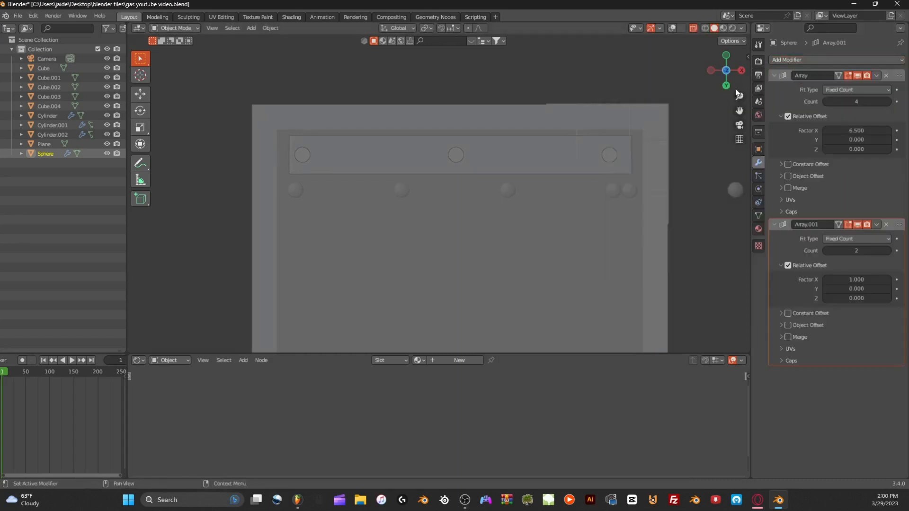
left_click(889, 251)
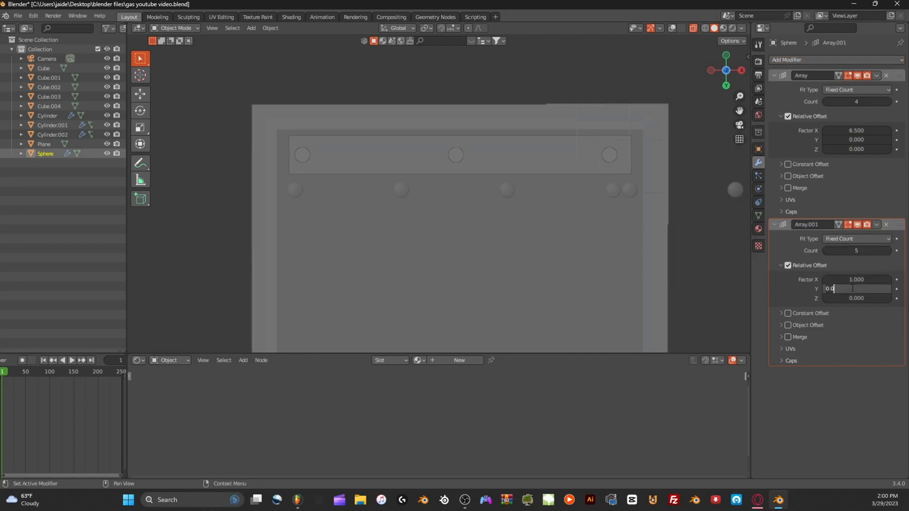
Set the second array's relative offset factors to 0 in X and 1 in Y.
key("BackSpace")
key("BackSpace")
key("BackSpace")
type("1")
key("Return")
type("0")
key("Return")
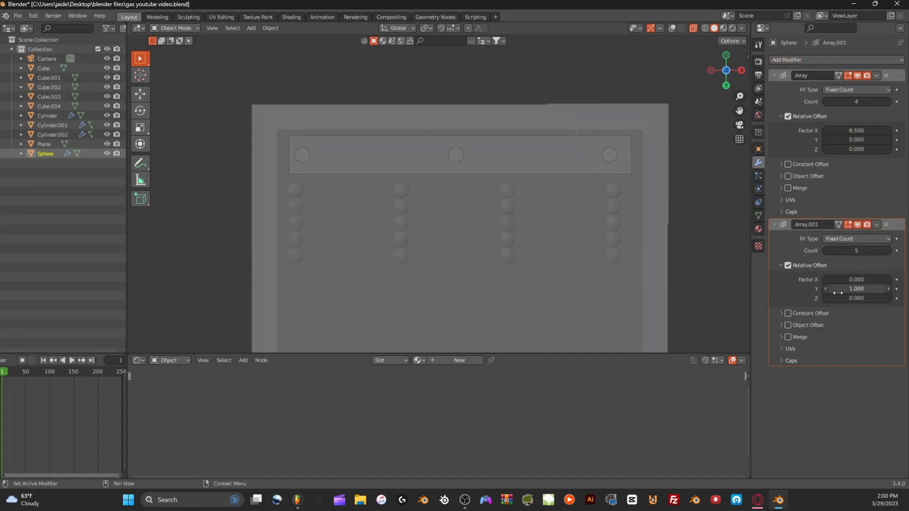
Set the lamps' second Array modifier to a count of 4 with a relative Y offset factor of 6.700.
left_click_drag(839, 289, 876, 290)
scroll(407, 266, "down", 4)
middle_click_drag(447, 271, 452, 148, "shift")
mouse_move(856, 289)
left_mouse_down()
mouse_move(890, 289)
mouse_move(856, 280)
left_mouse_up()
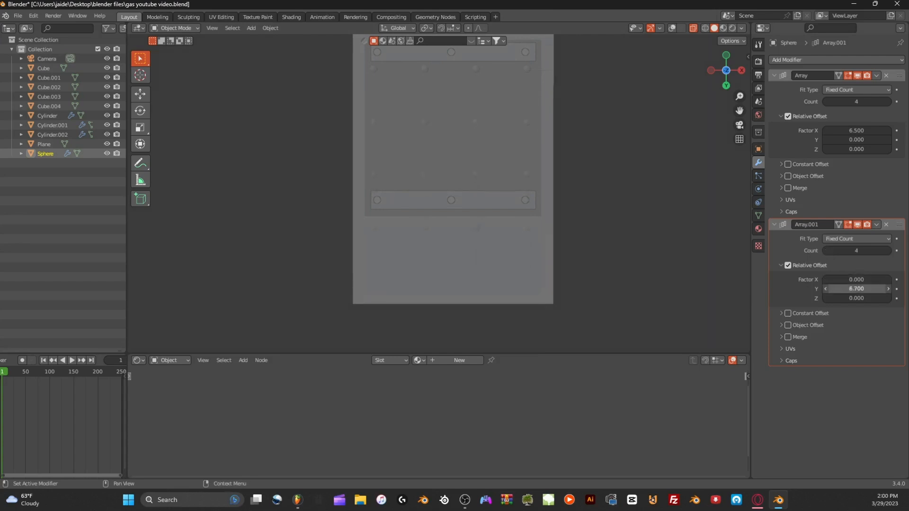
Turn off X-ray and check the lamp grid from beneath the canopy roof.
middle_click_drag(524, 209, 695, 14)
scroll(615, 269, "up", 5)
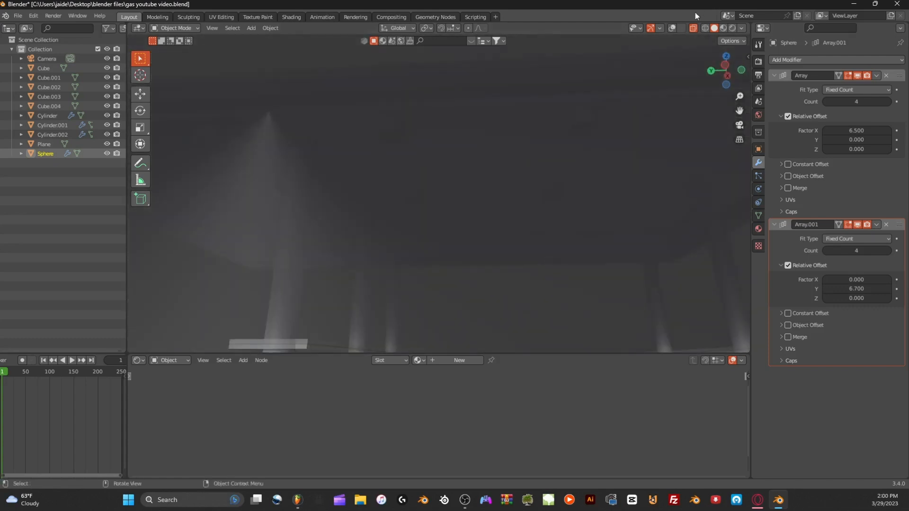
left_click(694, 28)
scroll(532, 210, "down", 3)
mouse_move(525, 208)
middle_mouse_down()
mouse_move(581, 225)
mouse_move(551, 203)
mouse_move(372, 204)
mouse_move(540, 203)
mouse_move(448, 227)
mouse_move(465, 229)
mouse_move(541, 185)
mouse_move(660, 183)
mouse_move(609, 205)
mouse_move(638, 231)
mouse_move(578, 209)
mouse_move(631, 209)
mouse_move(589, 220)
mouse_move(538, 198)
middle_mouse_up()
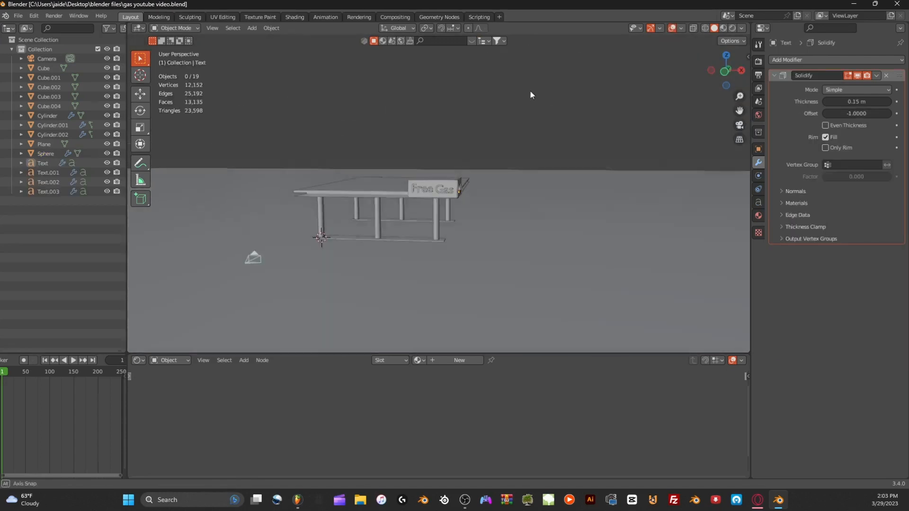
Add a cube mesh at the 3D cursor by the canopy's corner pillar.
middle_click_drag(531, 91, 495, 150)
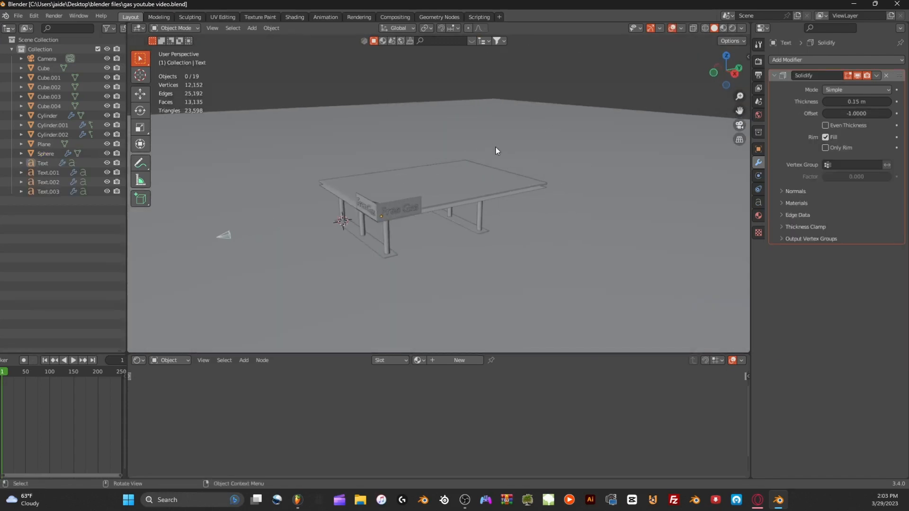
middle_click_drag(527, 335, 332, 222)
scroll(524, 229, "up", 6)
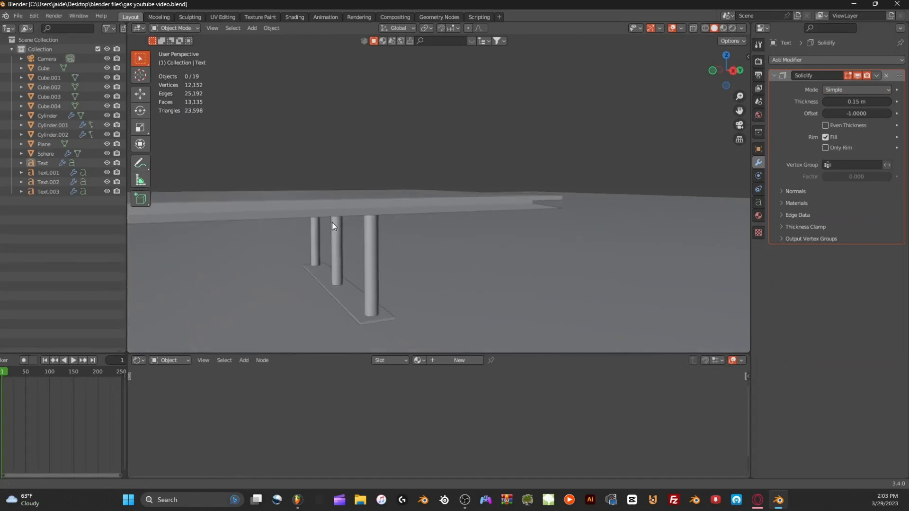
middle_click_drag(469, 236, 445, 232)
scroll(367, 272, "down", 4)
key("shift+a")
mouse_move(445, 234)
left_click(483, 245)
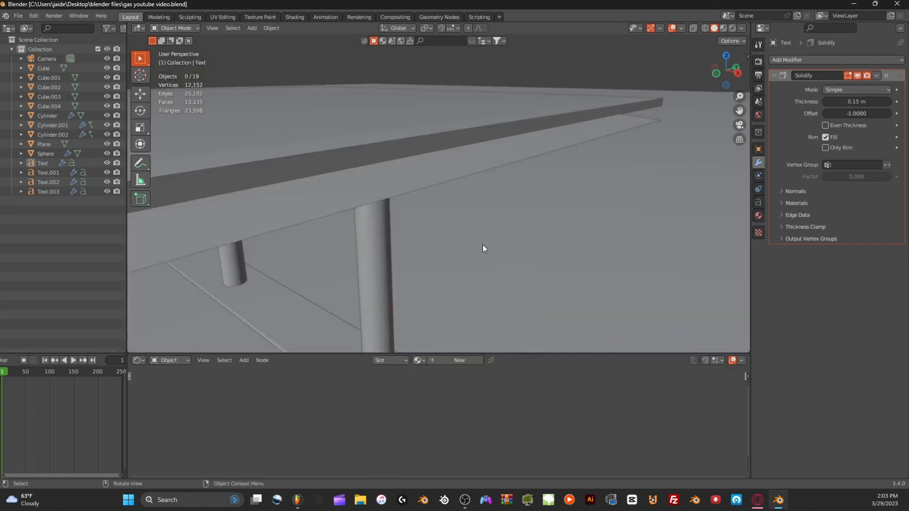
key("shift+a")
mouse_move(381, 232)
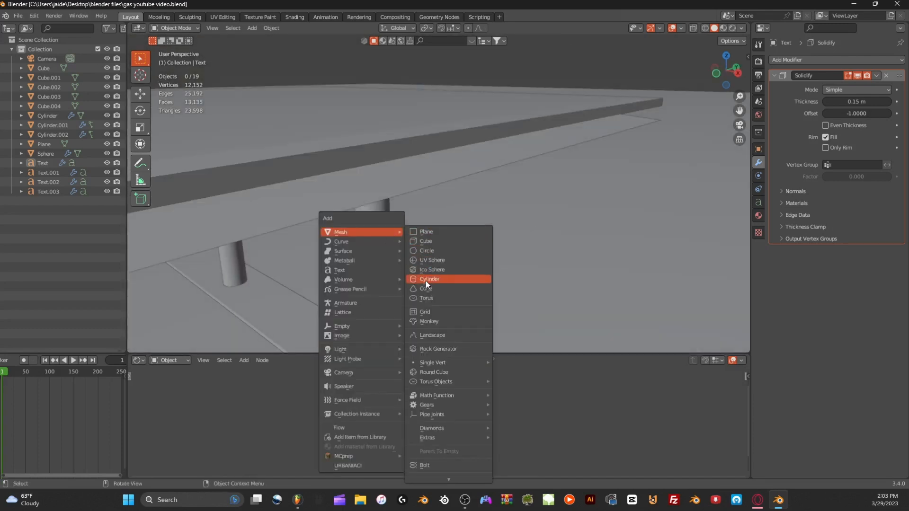
left_click(426, 241)
Scale the cube down, stretch it along Z into a slim upright post, and raise it beside the corner pillar.
scroll(421, 240, "down", 5)
middle_click_drag(421, 239, 456, 223)
key("s")
key("z")
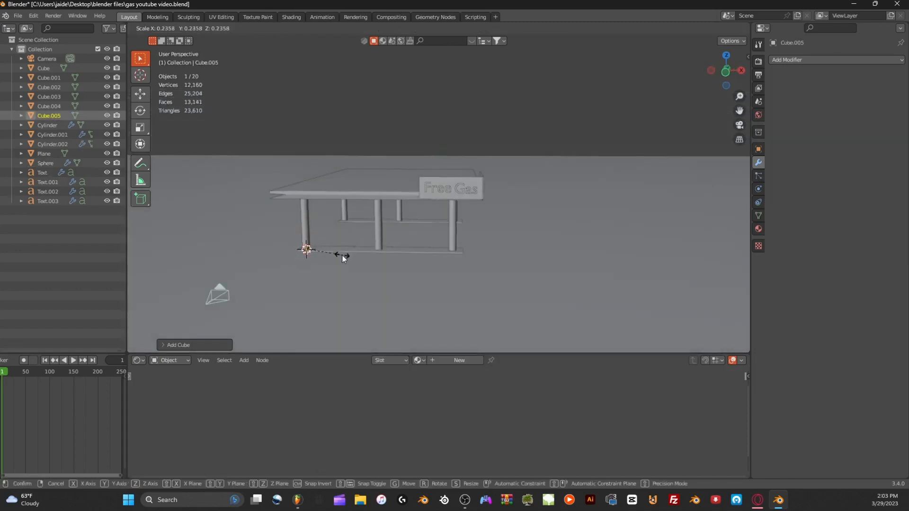
left_click(534, 270)
key("g")
key("z")
left_click(534, 240)
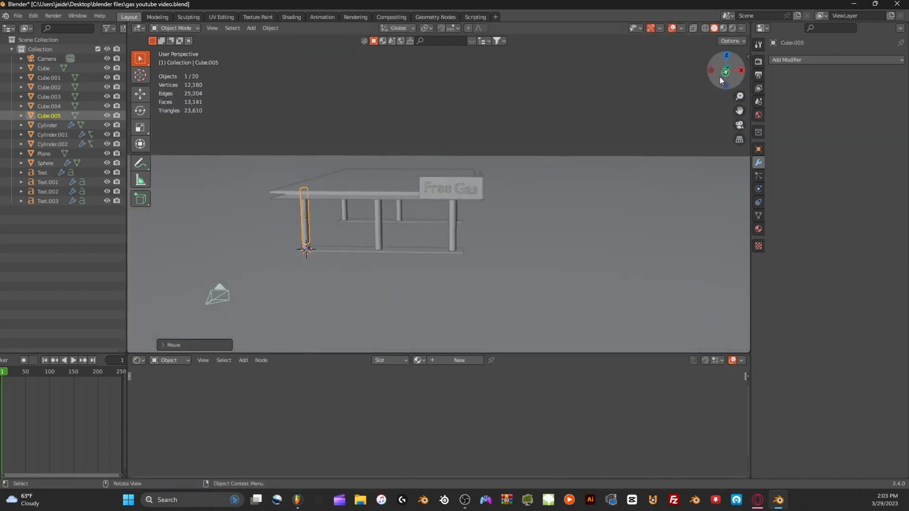
Resize the post and adjust its height along Z in front view so it spans from ground level to the roof's underside.
left_click(726, 72)
scroll(419, 216, "up", 4)
key("s")
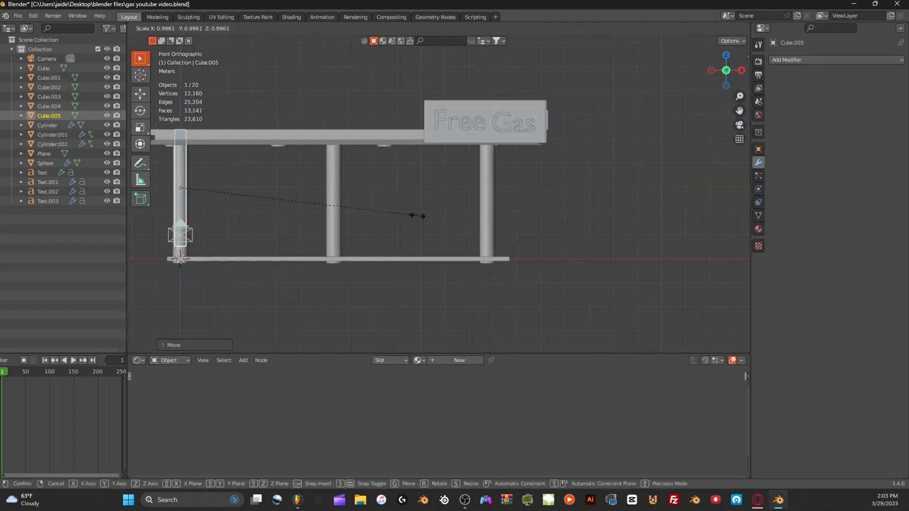
key("z")
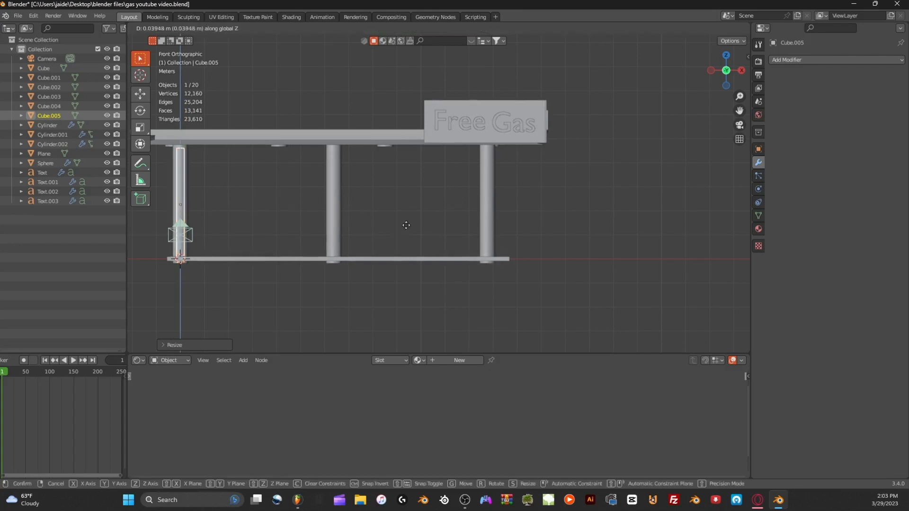
left_click(453, 211)
key("s")
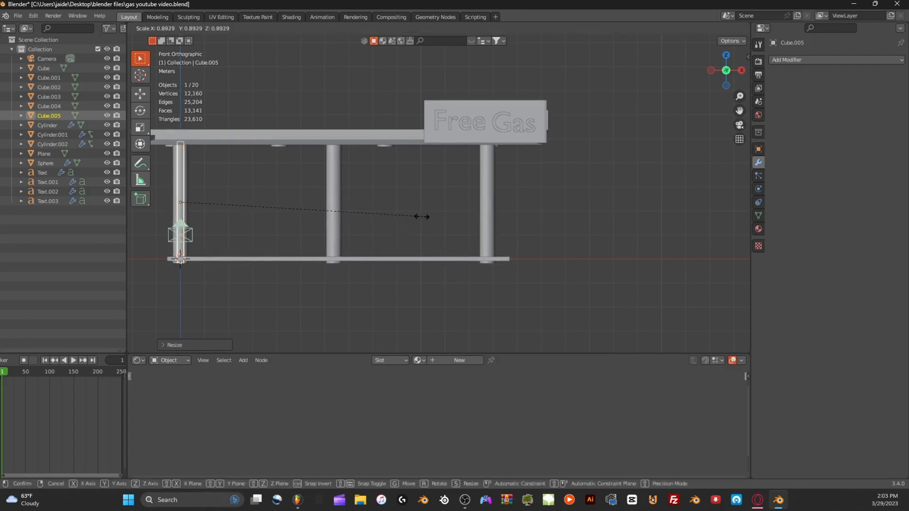
left_click(419, 216)
key("g")
key("z")
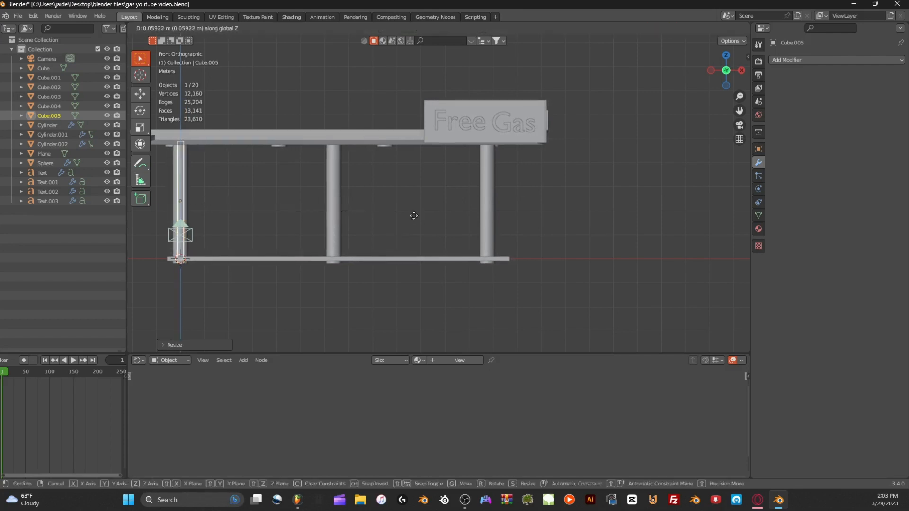
left_click(412, 217)
Move the post about 22 m along Y to the far rear corner of the canopy roof.
middle_click_drag(413, 217, 523, 241)
scroll(522, 241, "down", 2)
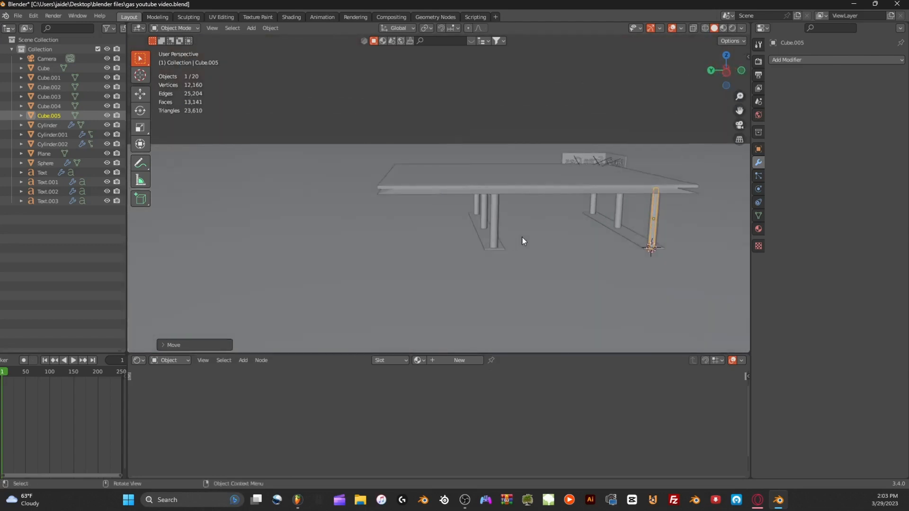
key("g")
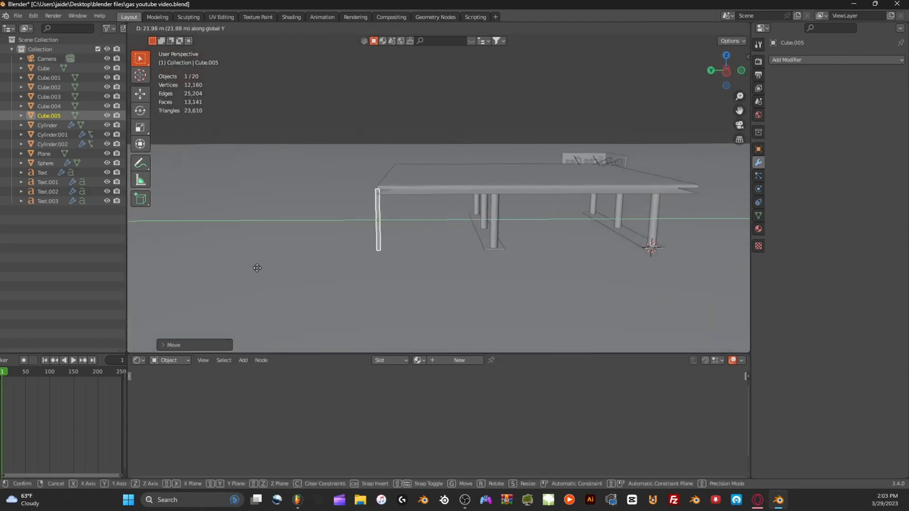
left_click(255, 266)
scroll(429, 232, "up", 4)
middle_click_drag(430, 228, 424, 225)
scroll(424, 225, "down", 1)
middle_click_drag(533, 194, 637, 122, "shift")
scroll(442, 127, "down", 2)
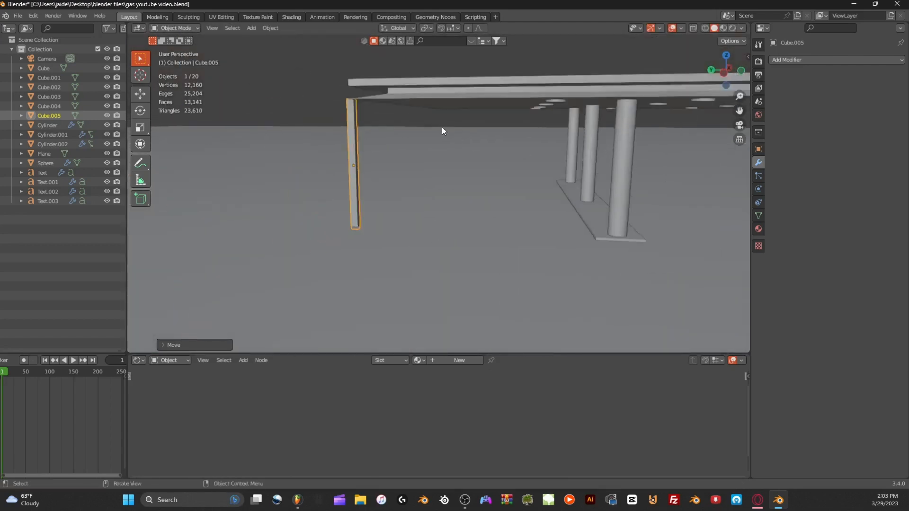
middle_click_drag(461, 142, 445, 140)
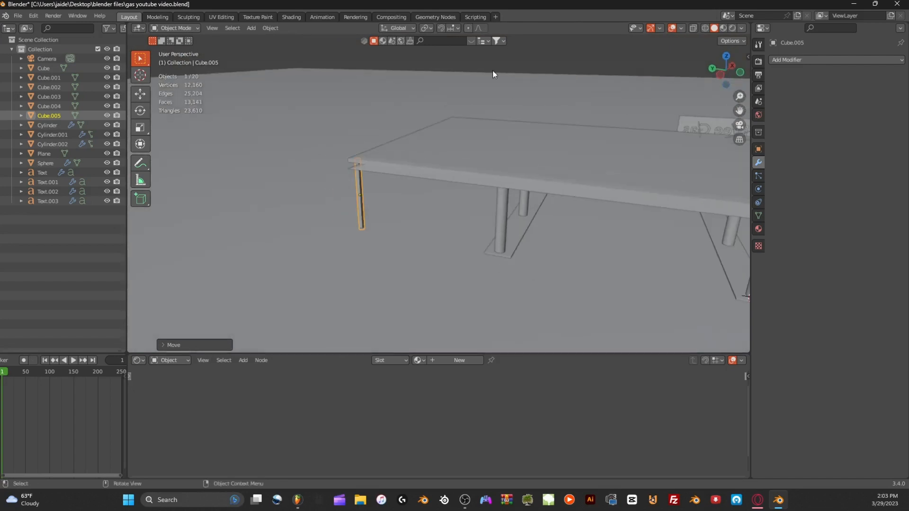
Search the BlenderKit asset library for "glass door" and import the Pivoting Glass Door model.
left_click(450, 39)
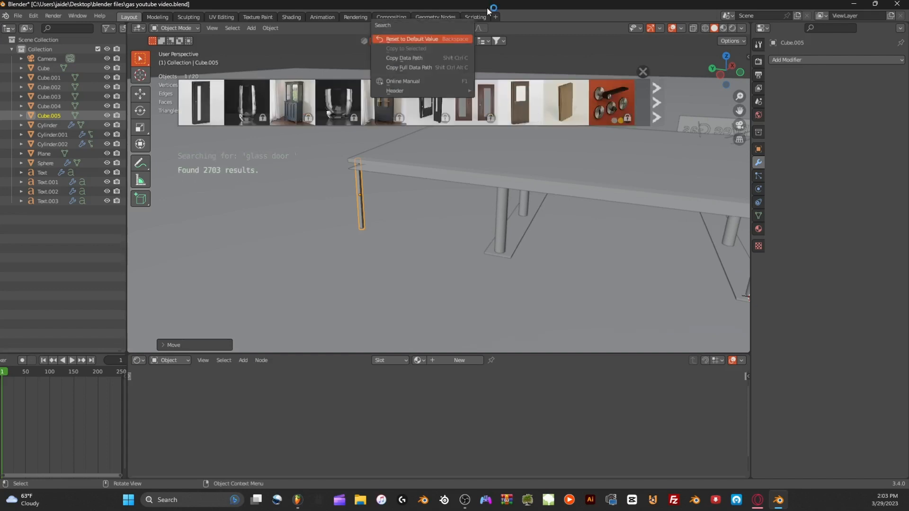
mouse_move(374, 95)
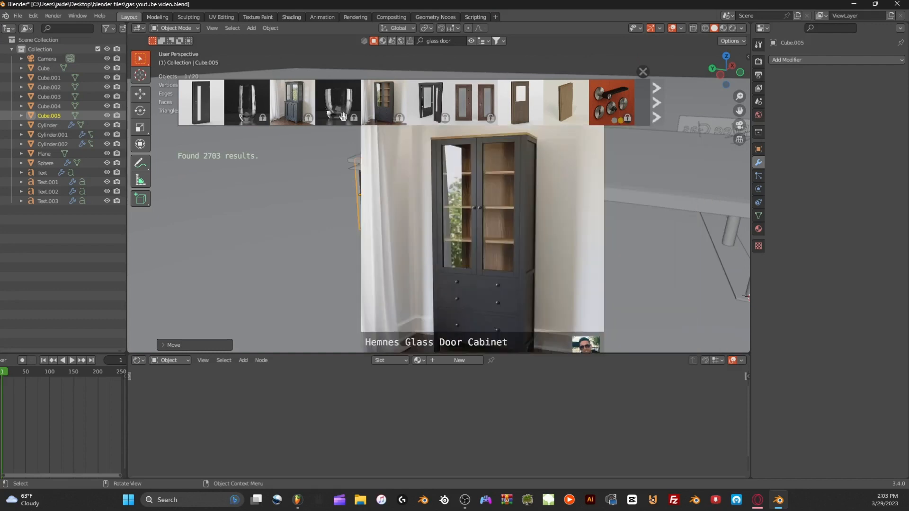
scroll(351, 115, "down", 3)
mouse_move(444, 108)
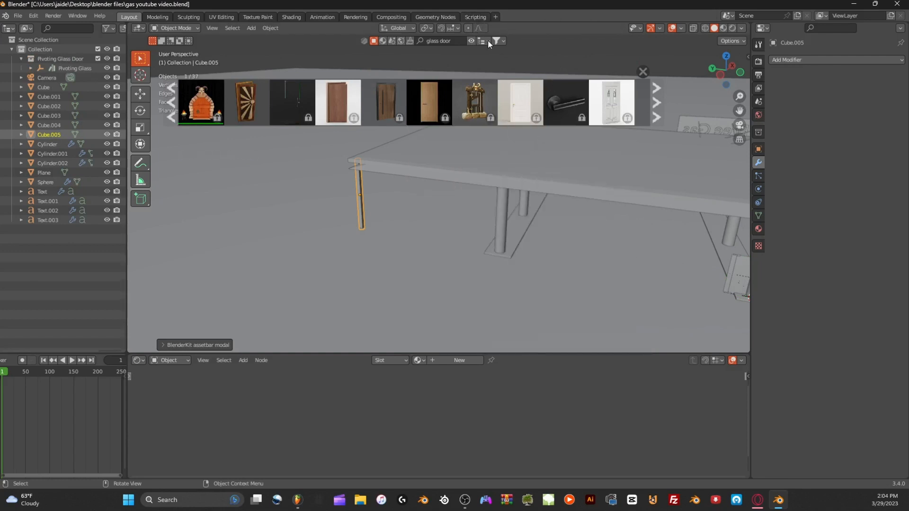
Hide the asset bar and select the Pivoting Glass Door at the corner pillar.
left_click(471, 41)
scroll(527, 134, "down", 8)
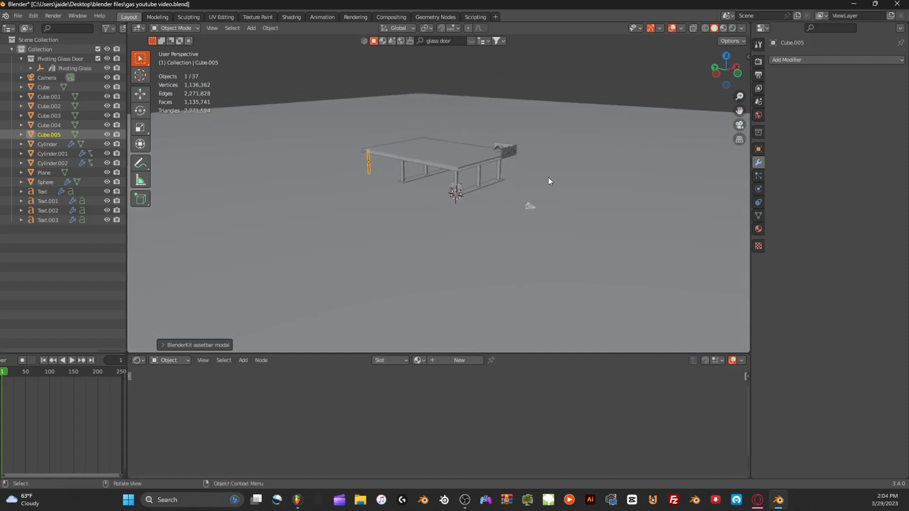
scroll(548, 182, "up", 6)
scroll(553, 183, "down", 5)
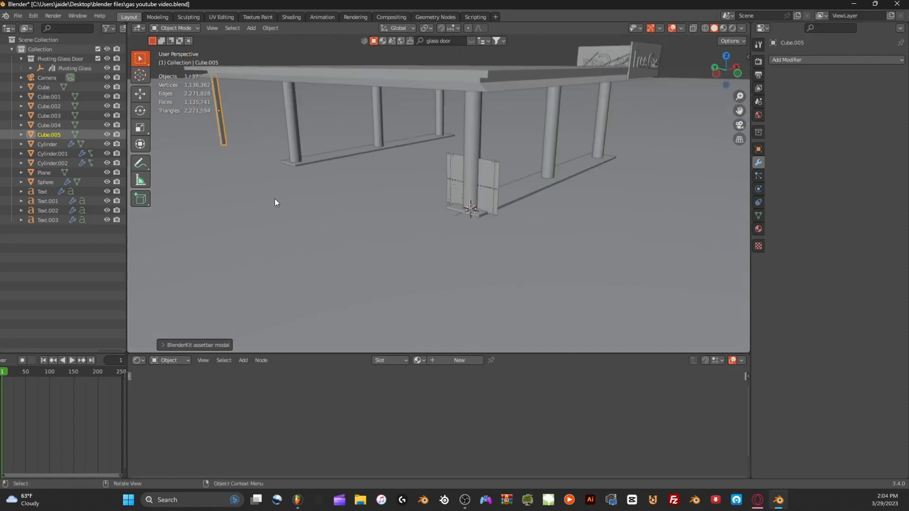
left_click(62, 69)
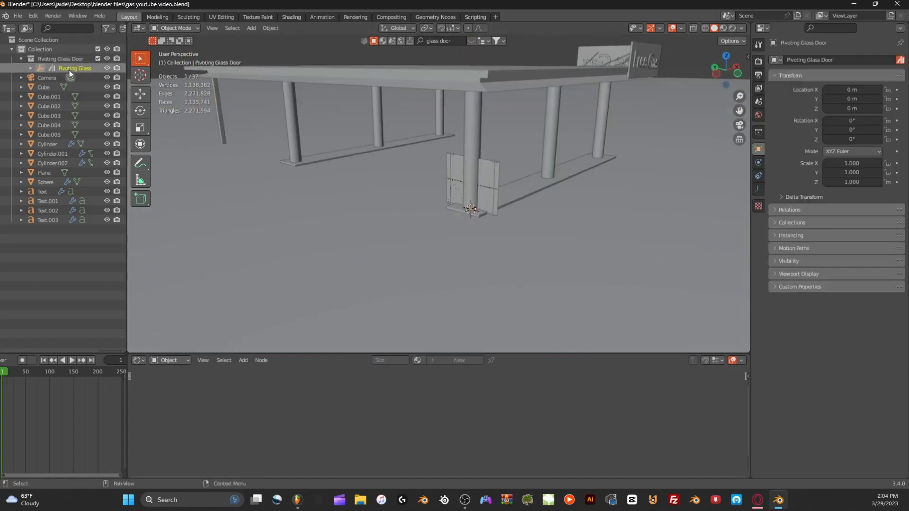
Try to raise the glass door about 1.29 m along Z.
key("g")
key("z")
left_click(359, 112)
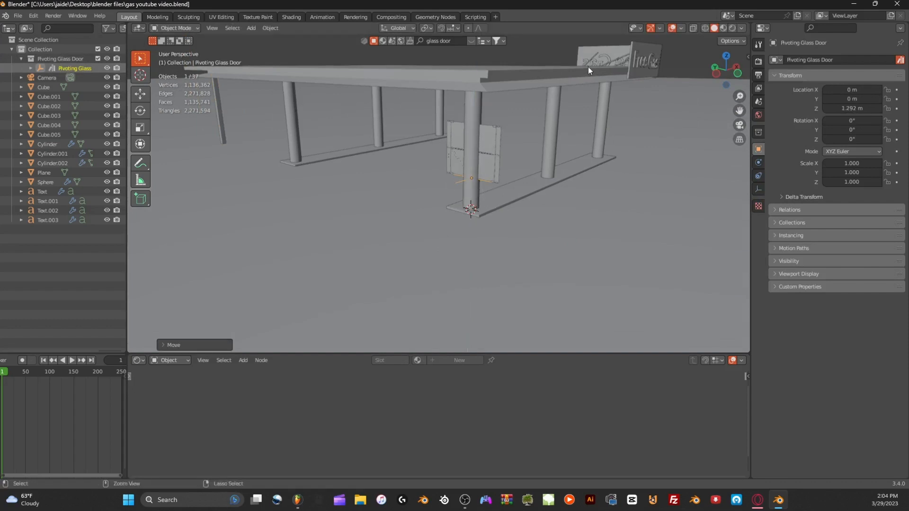
key("ctrl+z")
Move the glass door in top view to the canopy's rear edge, at about X 5.38 m and Y 21.08 m.
left_click(726, 56)
key("g")
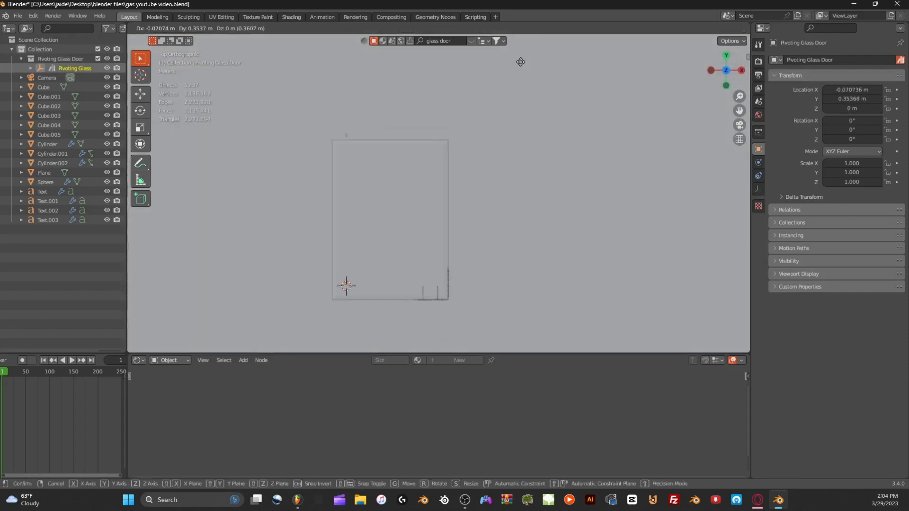
left_click(726, 136)
Rotate the glass door 90° about Z and place it just behind the roof edge at about X 6.24 m, Y 22.86 m.
scroll(459, 154, "up", 6)
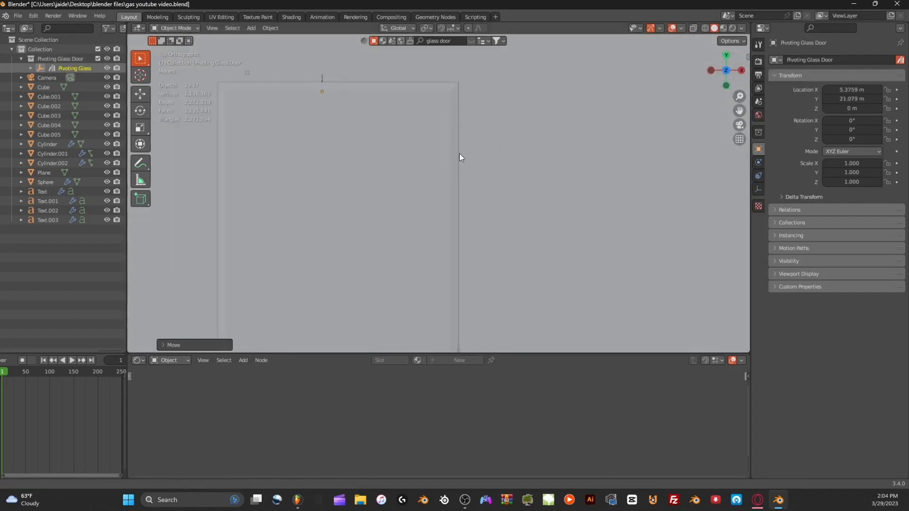
type("r")
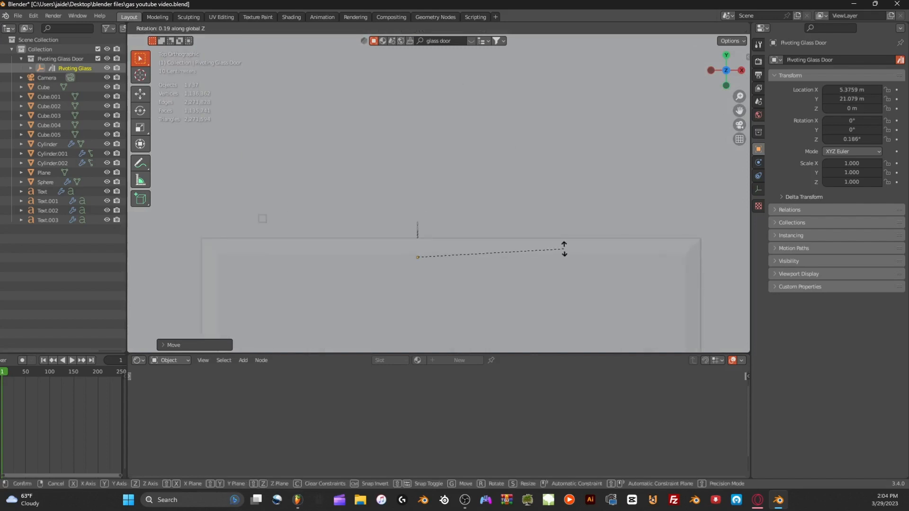
type("90")
key("Return")
key("g")
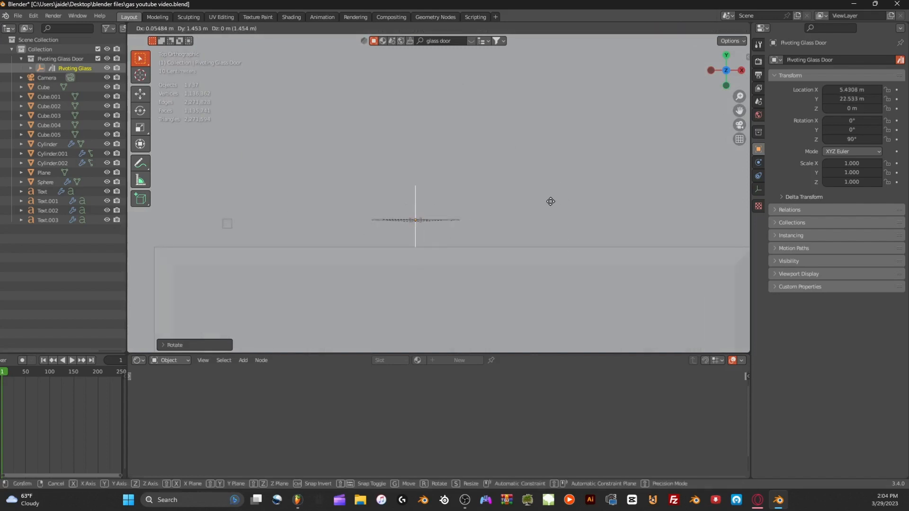
left_click(639, 142)
Align the glass door with the middle pillar in front view by shifting it along X to about 6.35 m, using X-ray.
left_click(724, 87)
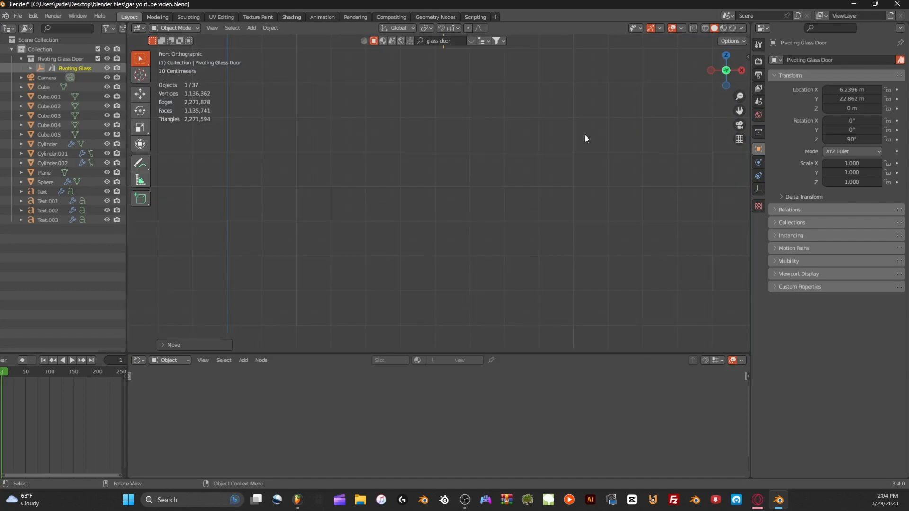
scroll(568, 151, "down", 4)
scroll(550, 169, "up", 6)
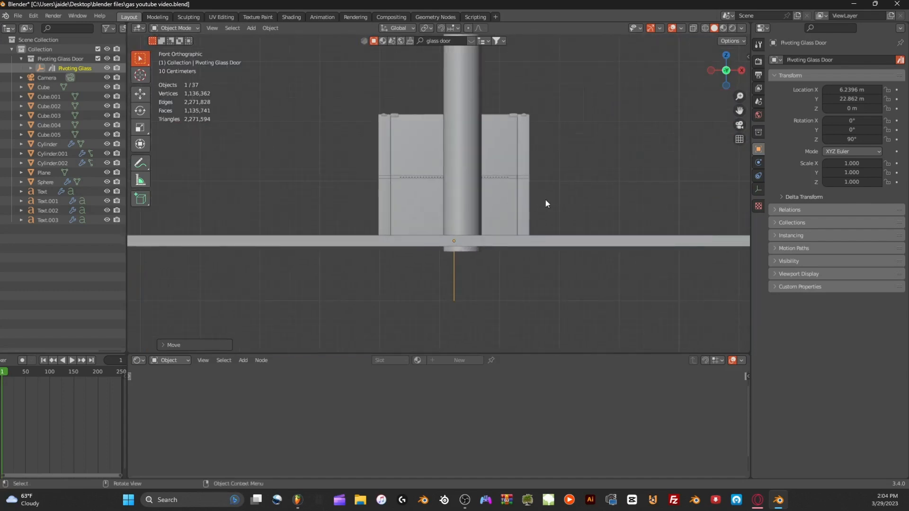
key("g")
key("x")
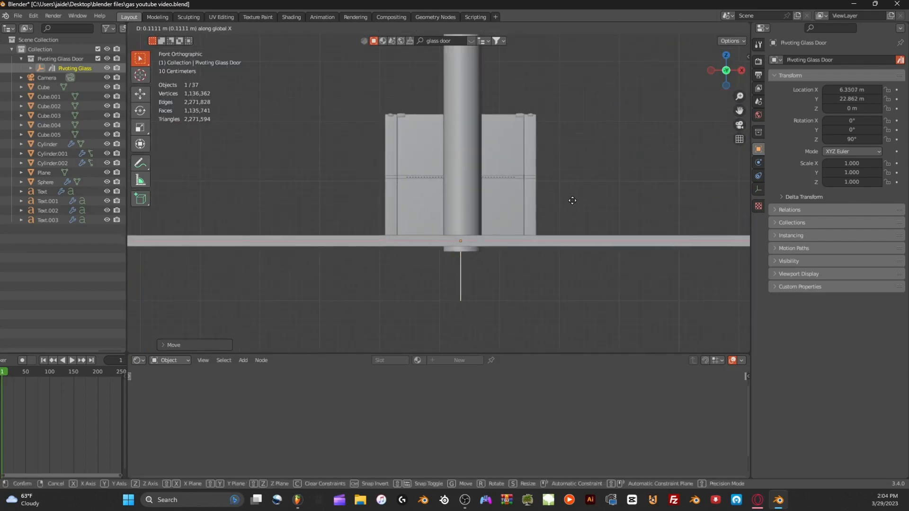
left_click(574, 201)
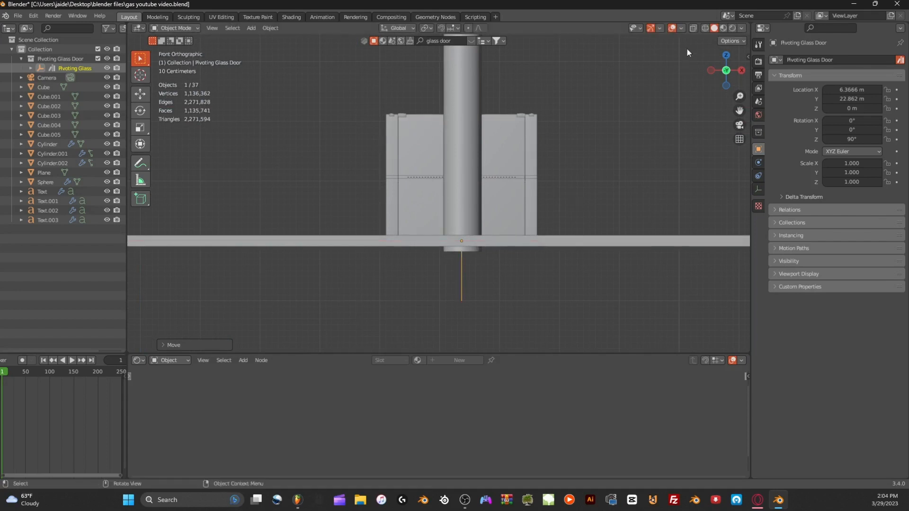
scroll(609, 103, "up", 4)
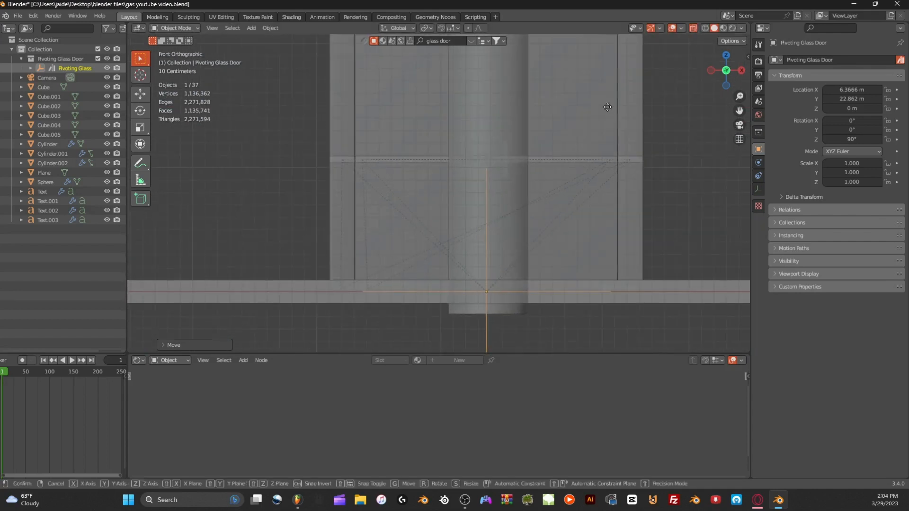
key("g")
key("x")
left_click(605, 108)
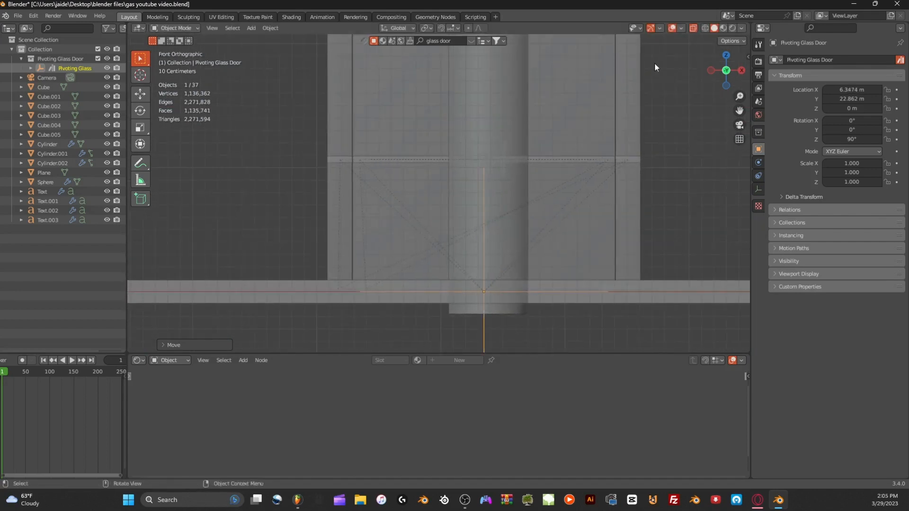
Turn off X-ray and enlarge the glass door uniformly to a scale of 1.560.
left_click(693, 28)
mouse_move(693, 30)
middle_mouse_down()
mouse_move(608, 98)
mouse_move(534, 137)
mouse_move(450, 130)
mouse_move(534, 106)
mouse_move(594, 111)
mouse_move(685, 79)
mouse_move(649, 98)
mouse_move(540, 108)
mouse_move(601, 92)
middle_mouse_up()
left_click(722, 73)
key("s")
left_click(666, 86)
key("s")
left_click(557, 104)
key("s")
left_click(588, 98)
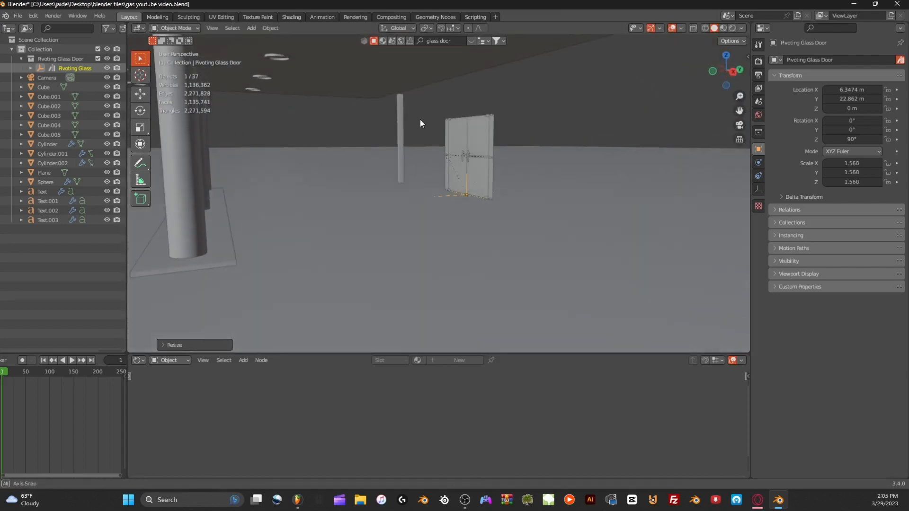
Enlarge the glass door uniformly a little more, to a scale of 1.591.
middle_click_drag(420, 120, 448, 129)
key("s")
left_click(479, 120)
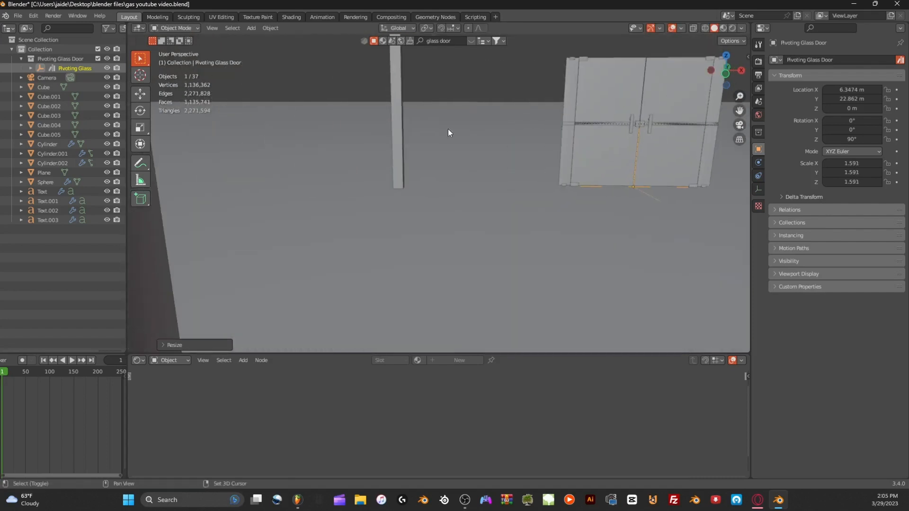
Duplicate the store's corner post in place and lay one copy horizontally with 90° rotations about X and Z.
left_click(403, 127)
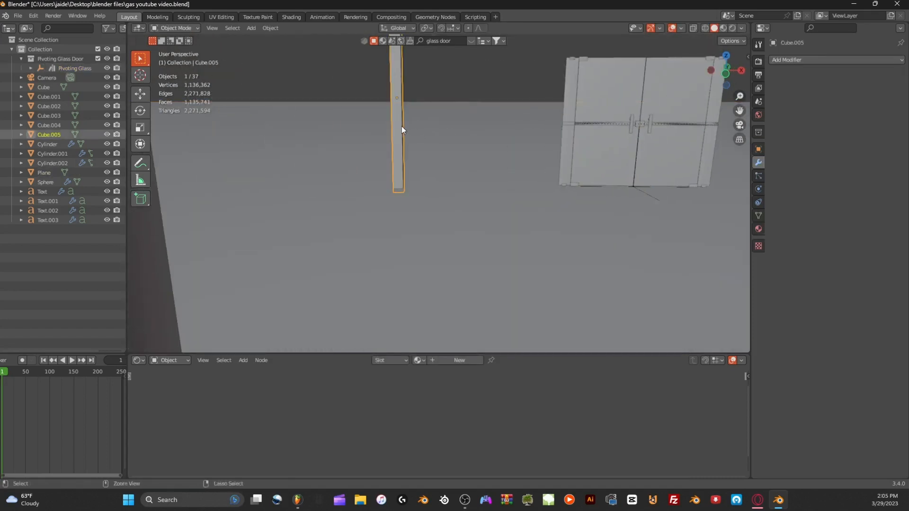
key("ctrl+v")
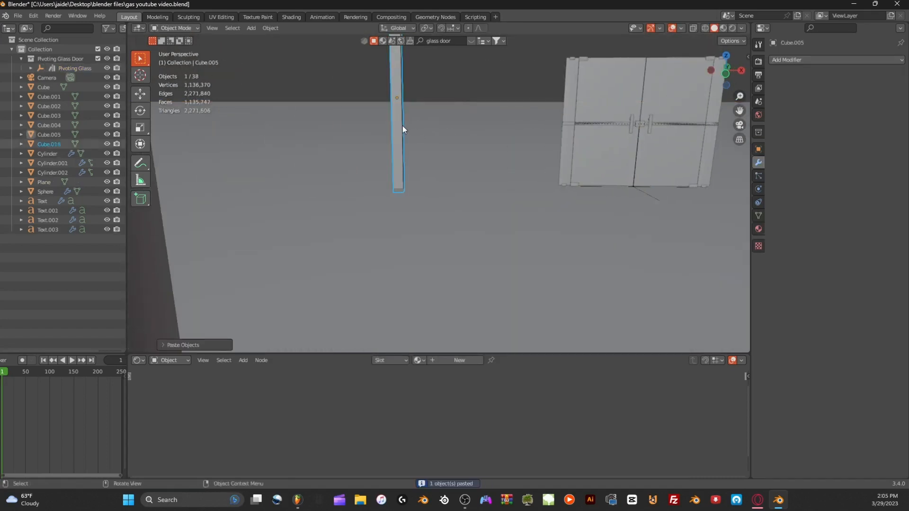
left_click(402, 126)
type("rx")
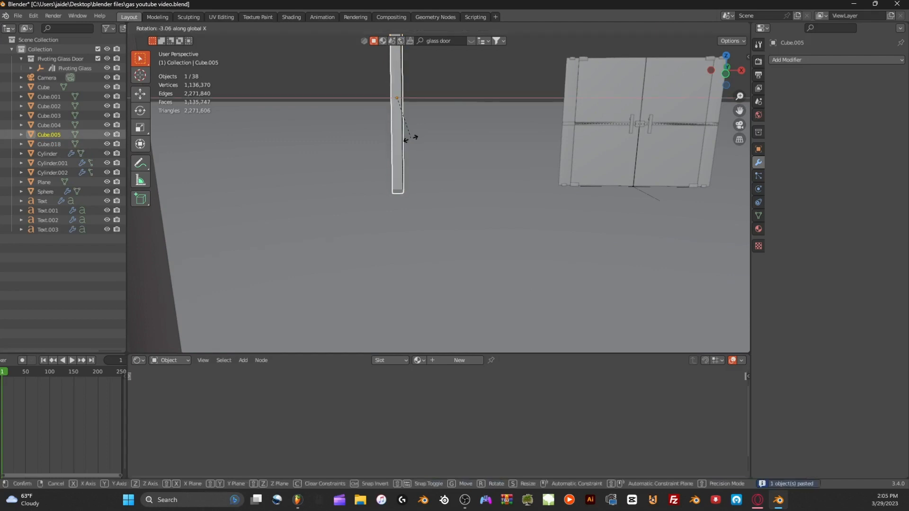
type("90")
key("Return")
type("r")
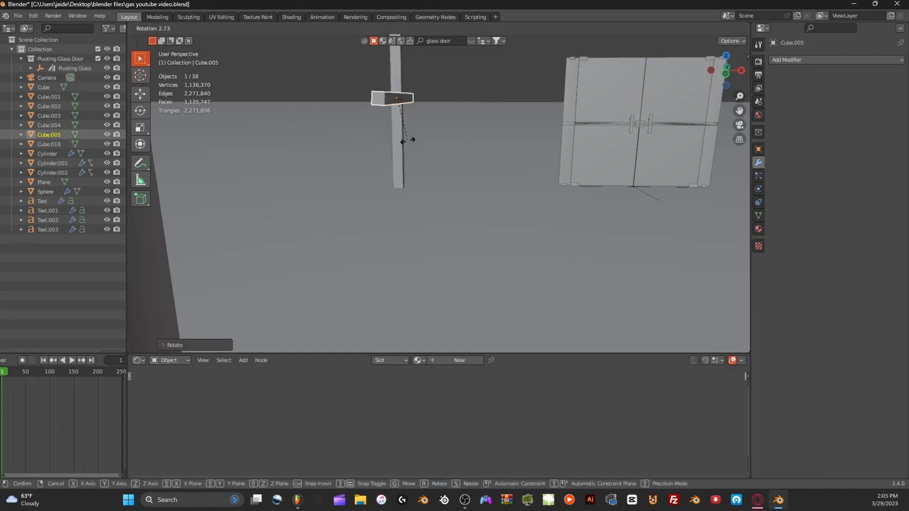
type("z90")
key("Return")
In front view, centre the horizontal beam on the glass door by moving it along X, and raise it above the door.
left_click(726, 73)
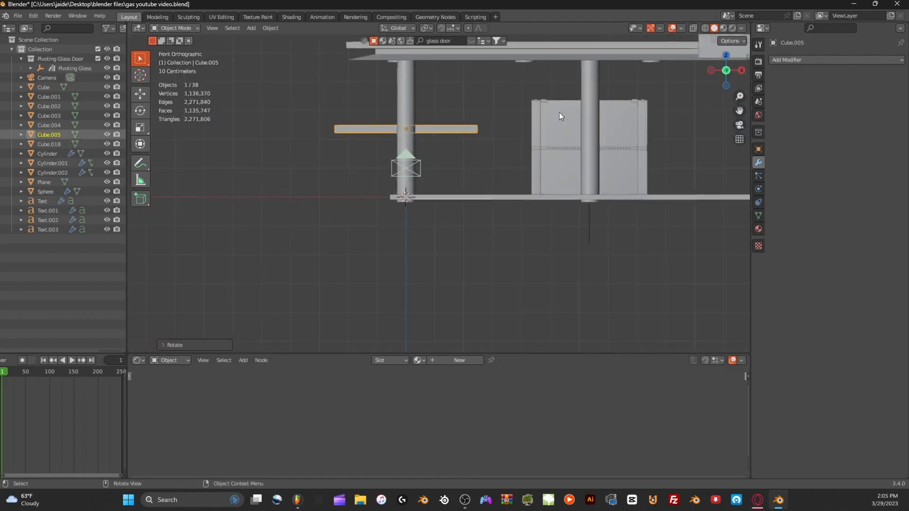
middle_click_drag(558, 110, 509, 131, "shift")
key("g")
key("x")
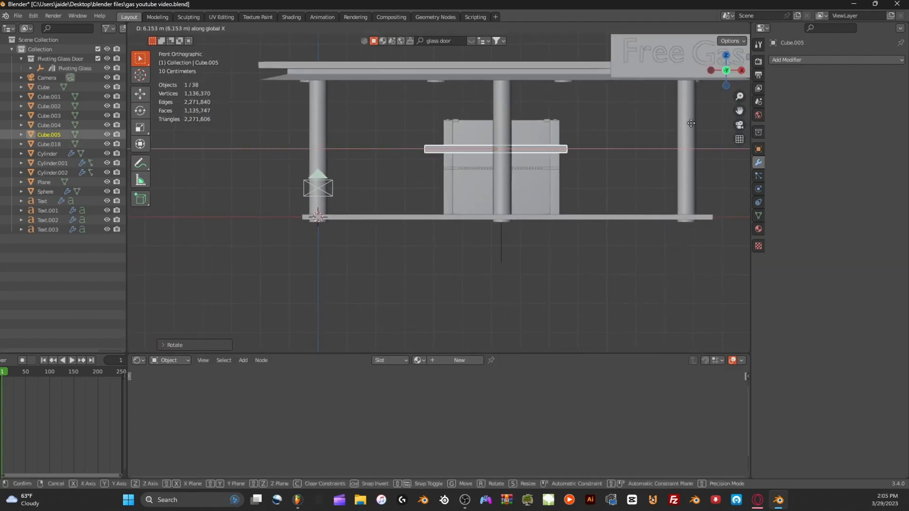
left_click(691, 122)
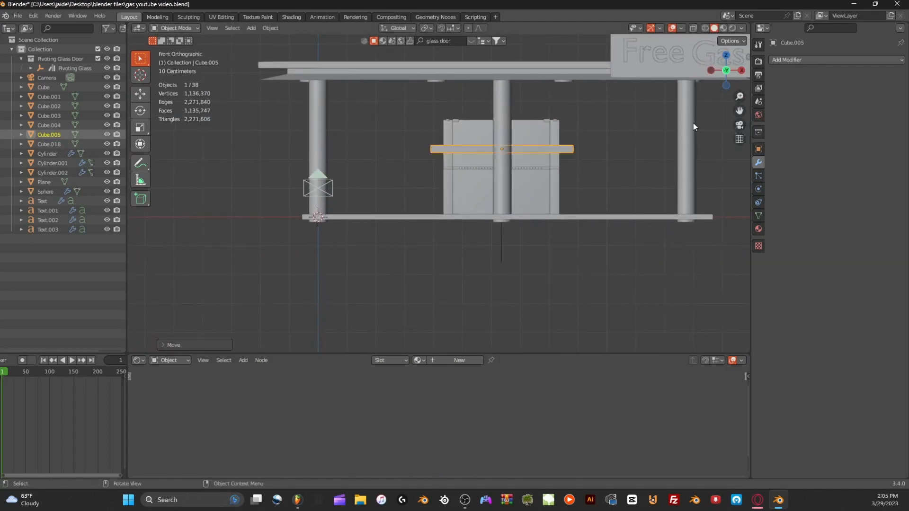
key("g")
key("z")
left_click(685, 84)
Scale the beam up uniformly until it extends past the canopy's outer pillars on both sides.
key("s")
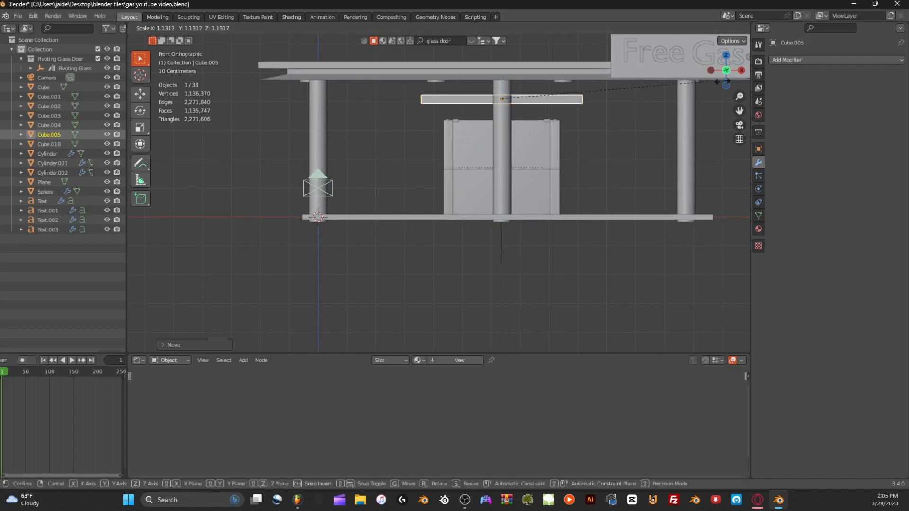
left_click(467, 88)
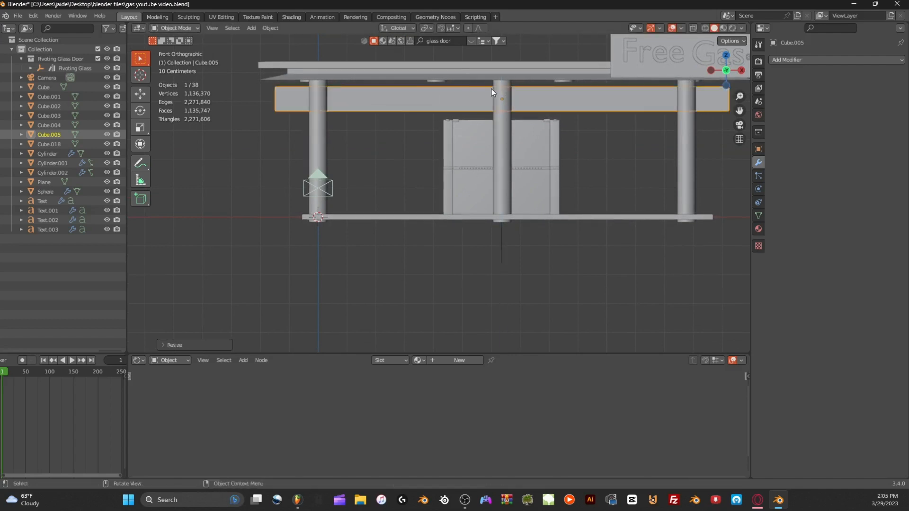
scroll(544, 95, "down", 1)
middle_click_drag(562, 97, 535, 106, "shift")
key("s")
left_click(553, 103)
Make the beam taller along Z and position it vertically between the glass door's top and the canopy's underside.
key("g")
key("z")
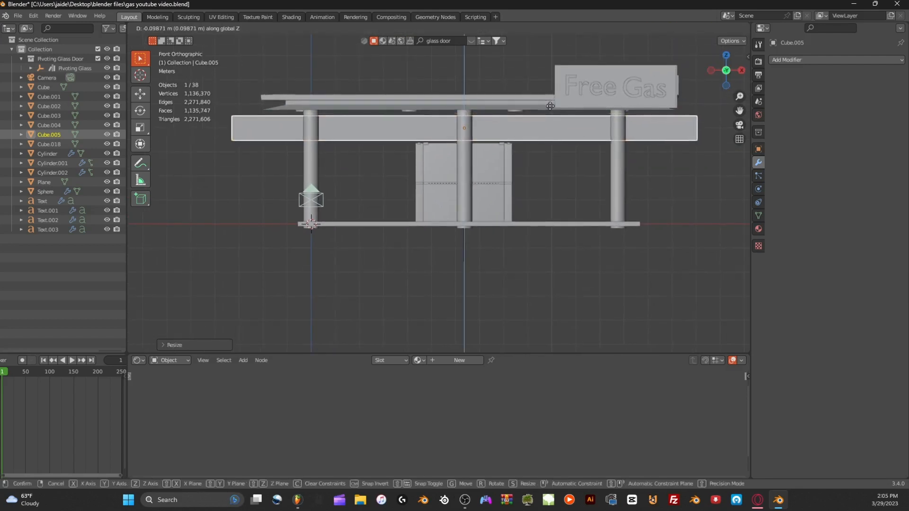
left_click(550, 108)
key("s")
key("z")
left_click(564, 97)
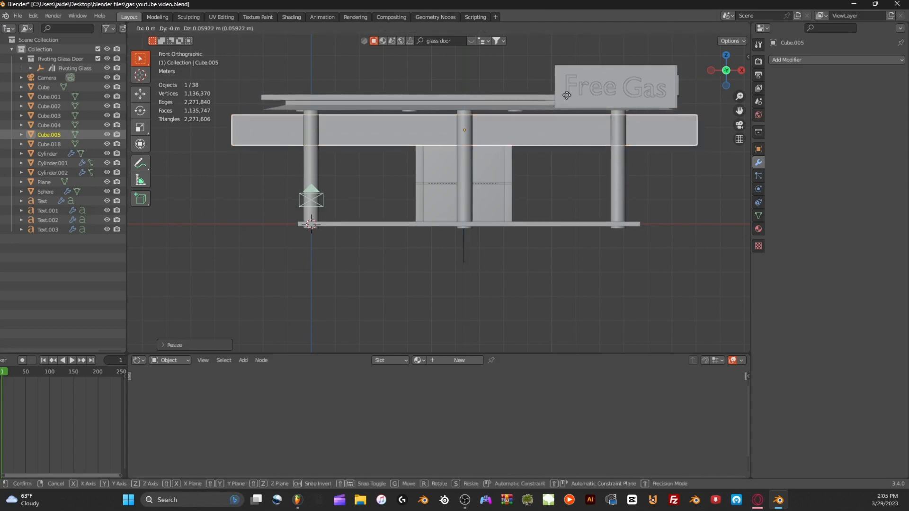
key("g")
key("z")
left_click(573, 89)
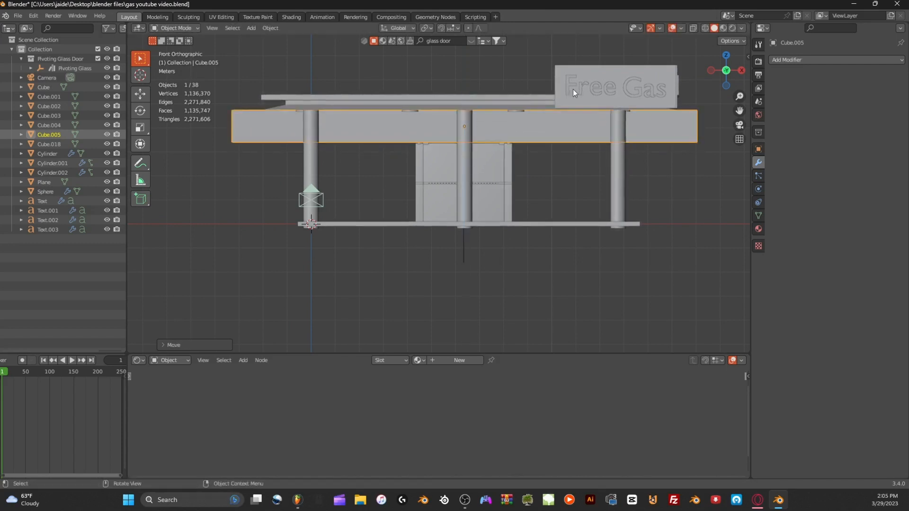
Hide the viewport overlays and shift the beam along Y so it sits over the corner post and glass door.
middle_click_drag(572, 89, 482, 97)
scroll(481, 97, "up", 3)
left_click(672, 28)
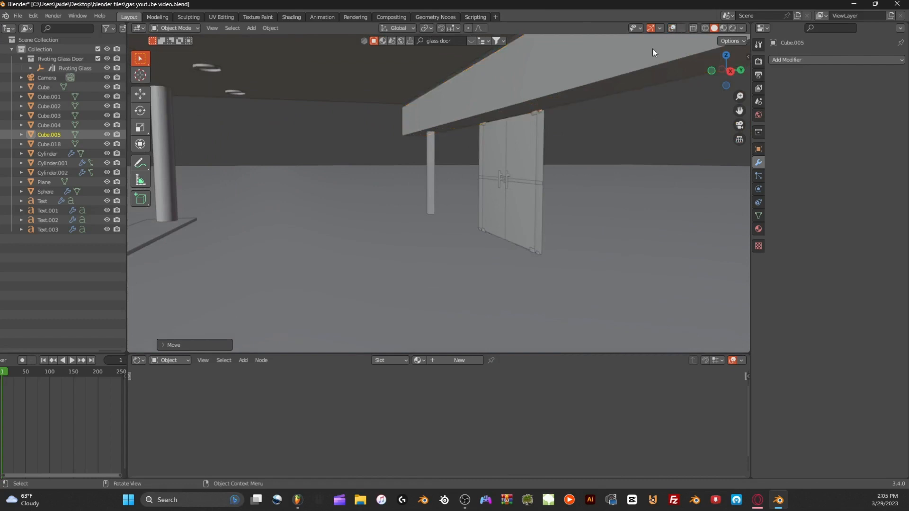
middle_click_drag(652, 48, 609, 60)
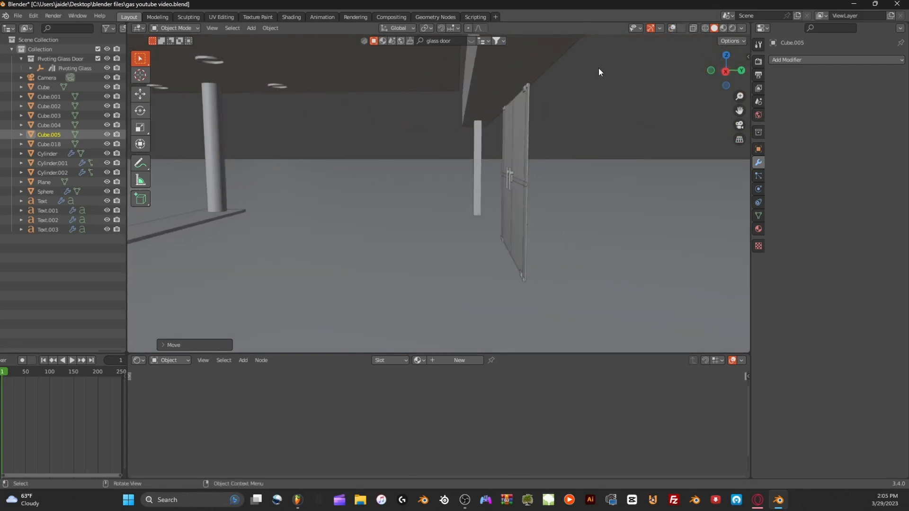
key("g")
key("y")
left_click(617, 70)
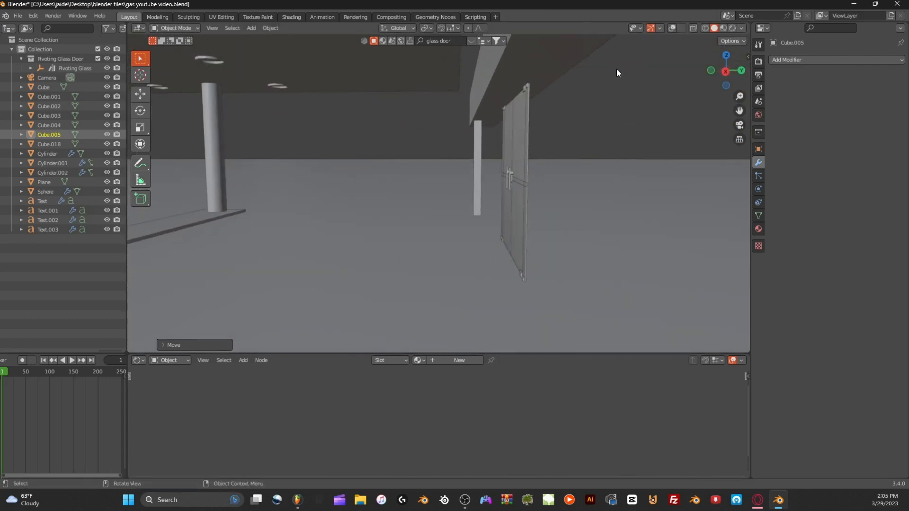
Add a plane and rotate it upright so it can serve as a store wall panel.
middle_click_drag(616, 69, 388, 180)
left_click(571, 144)
key("shift+a")
left_click(588, 144)
scroll(568, 148, "down", 3)
key("r")
left_click(421, 156)
Move the upright plane along Y from the canopy's front to the store area near the corner post.
scroll(387, 179, "down", 8)
key("g")
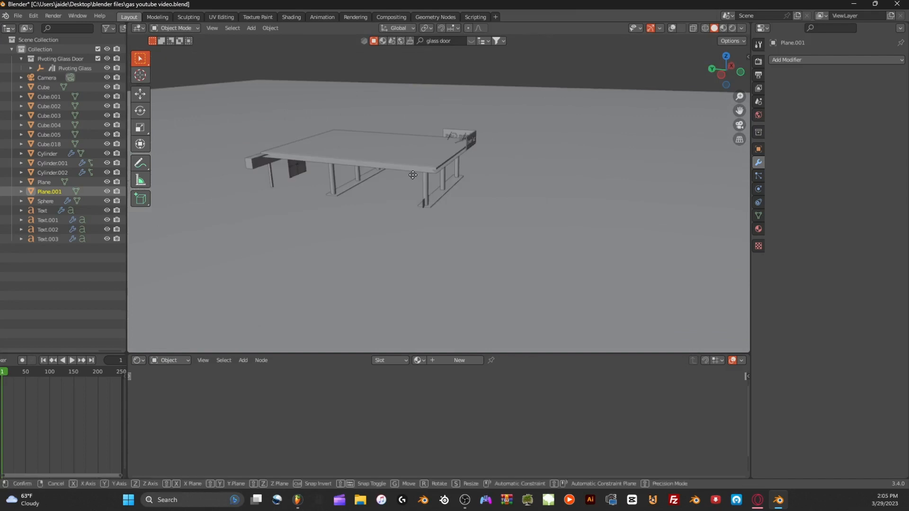
key("y")
left_click(271, 153)
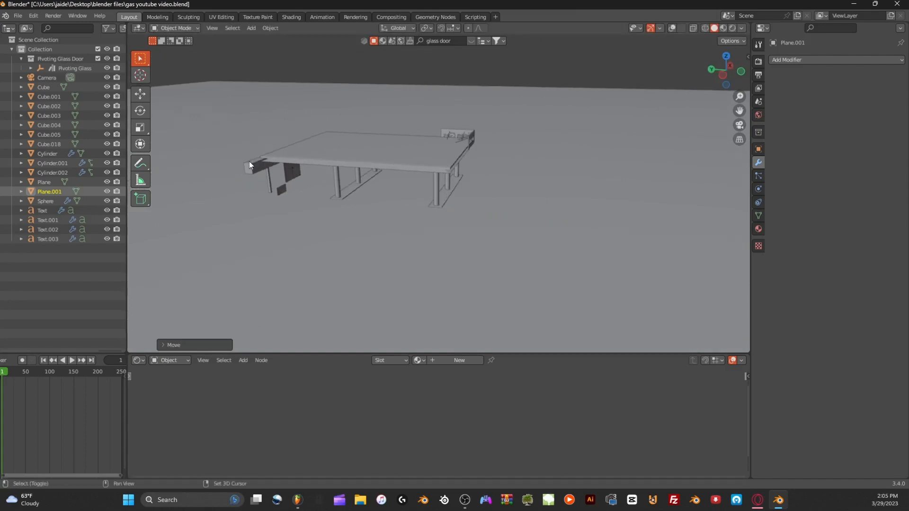
Fine-tune the plane's position along Y so it runs through the middle of the corner post.
middle_click_drag(249, 161, 439, 163)
scroll(301, 169, "up", 6)
key("g")
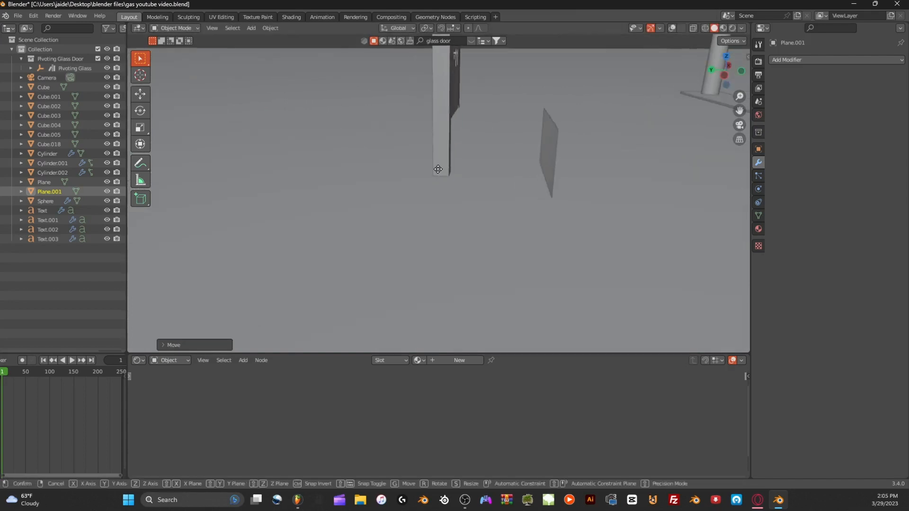
key("y")
left_click(338, 167)
middle_click_drag(338, 166, 342, 167)
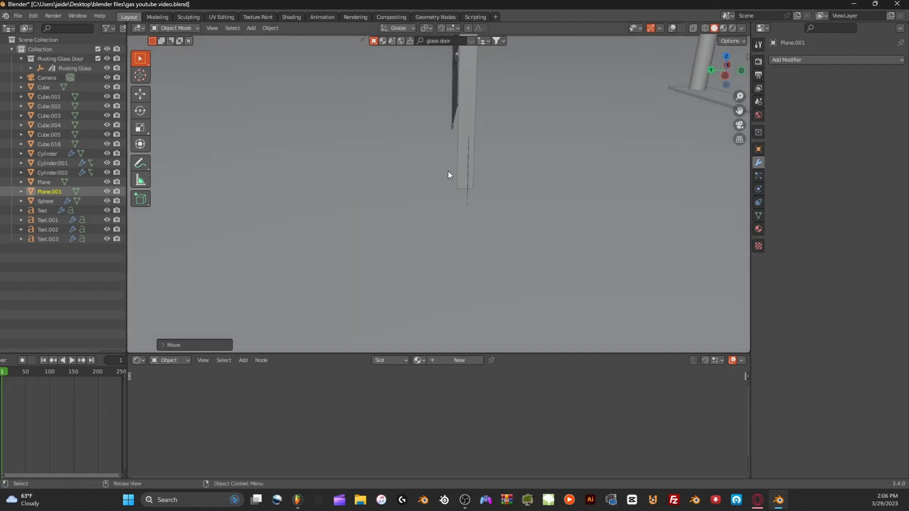
key("g")
key("y")
left_click(445, 172)
Show the overlays and, in right view, move the glass door along Y to about 22.43 m, in line with the post.
middle_click_drag(444, 172, 353, 138)
left_click(728, 74)
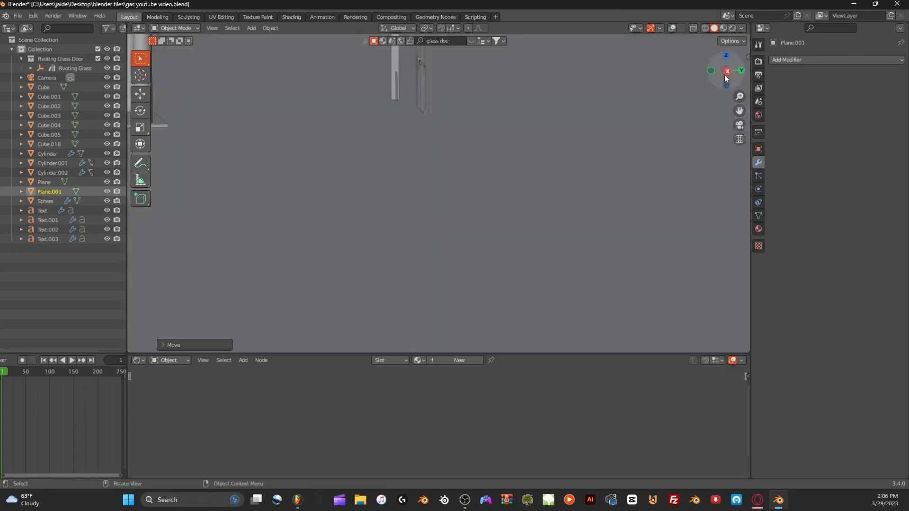
left_click(673, 28)
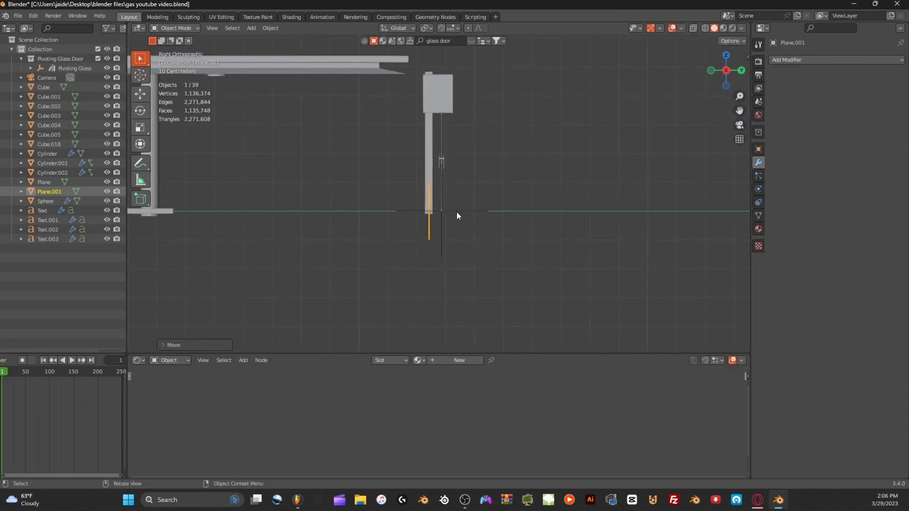
left_click(440, 223)
key("KP_Decimal")
key("g")
key("y")
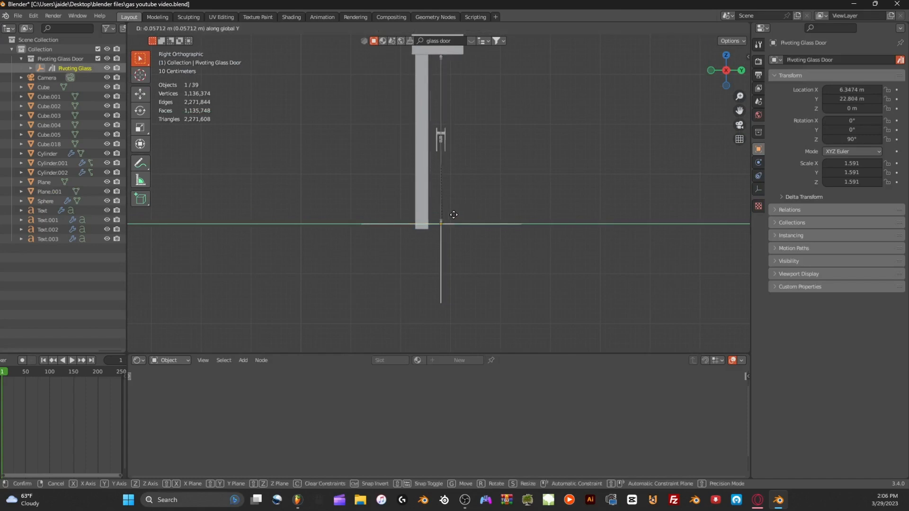
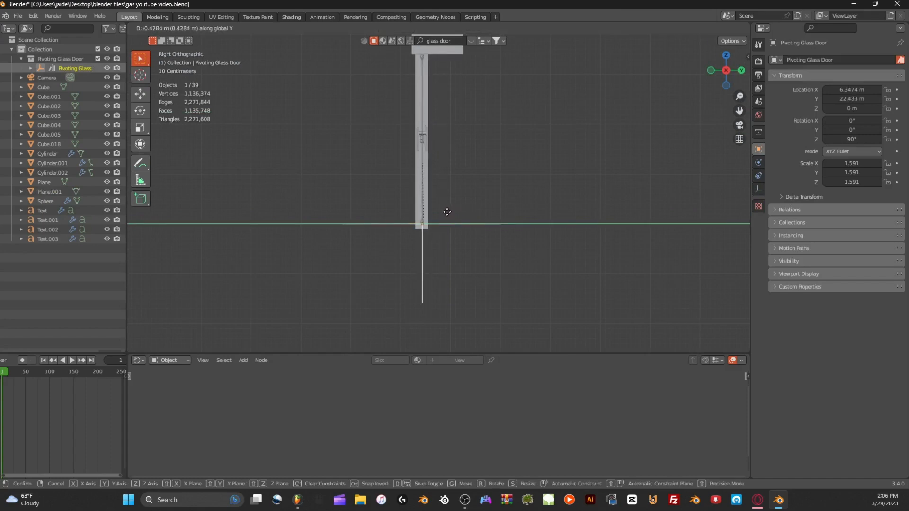
left_click(432, 218)
Select the store's corner post and display it in front view with X-ray on.
middle_click_drag(430, 219, 264, 166)
left_click(264, 166)
middle_click_drag(372, 133, 188, 102)
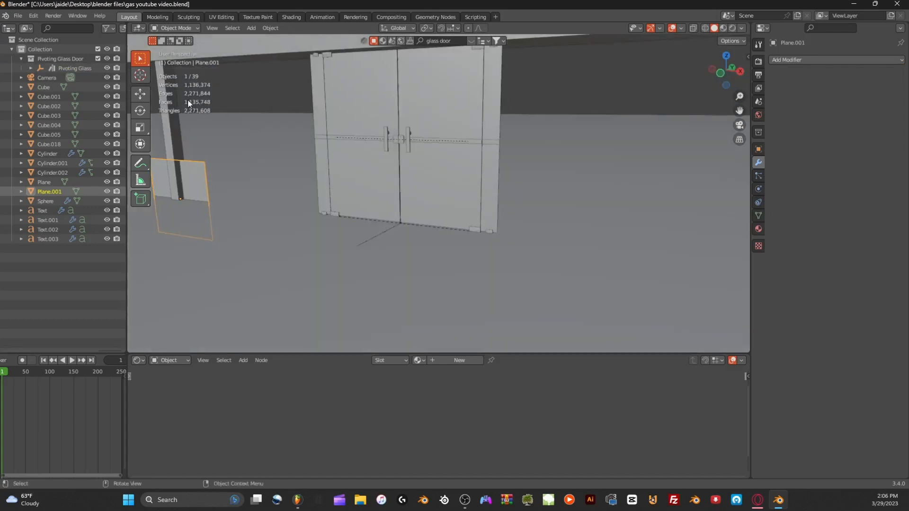
left_click(165, 127)
middle_click_drag(197, 138, 655, 77)
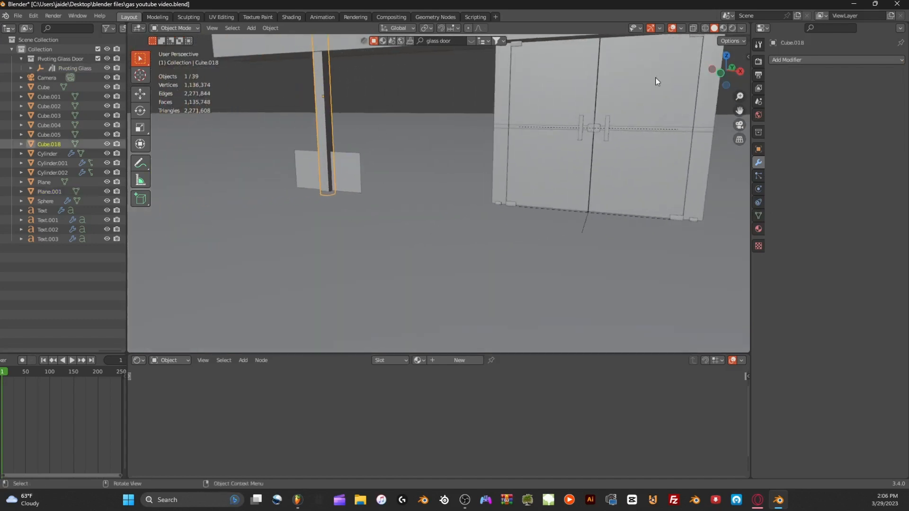
left_click(718, 74)
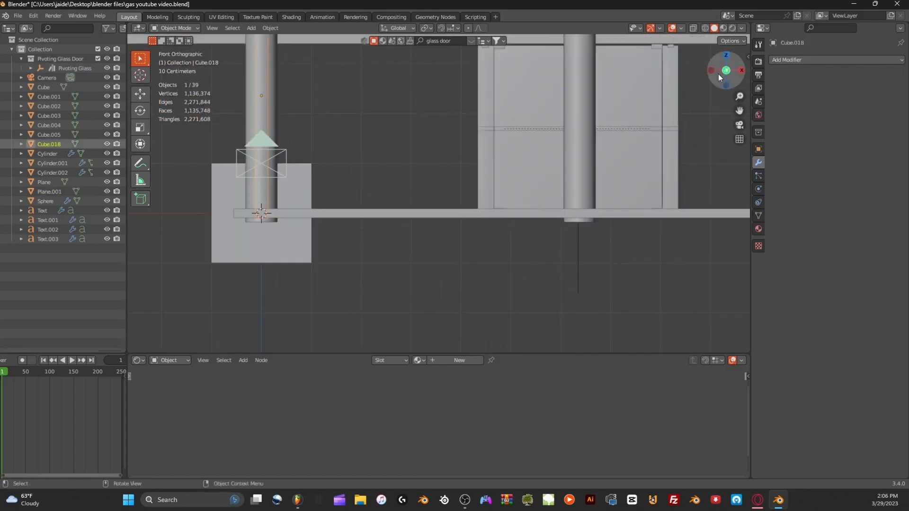
left_click(693, 28)
middle_click_drag(437, 148, 449, 201, "shift")
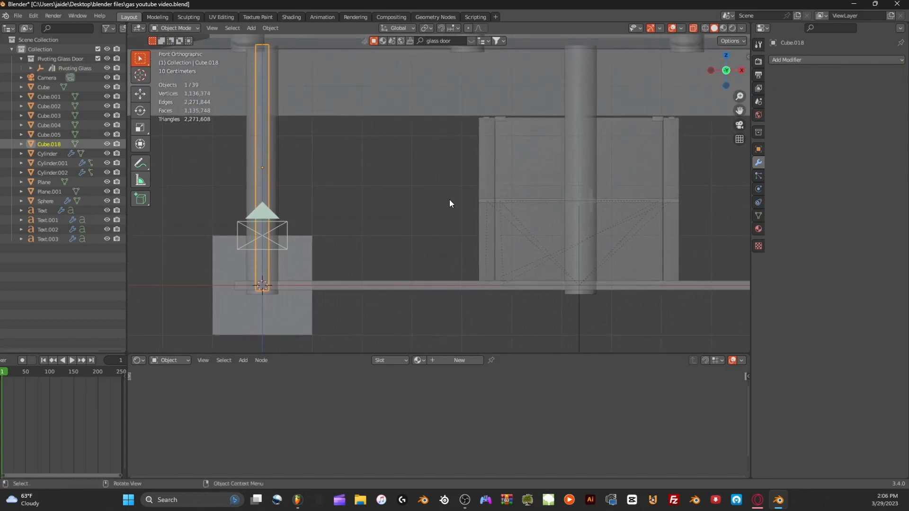
key("g")
key("x")
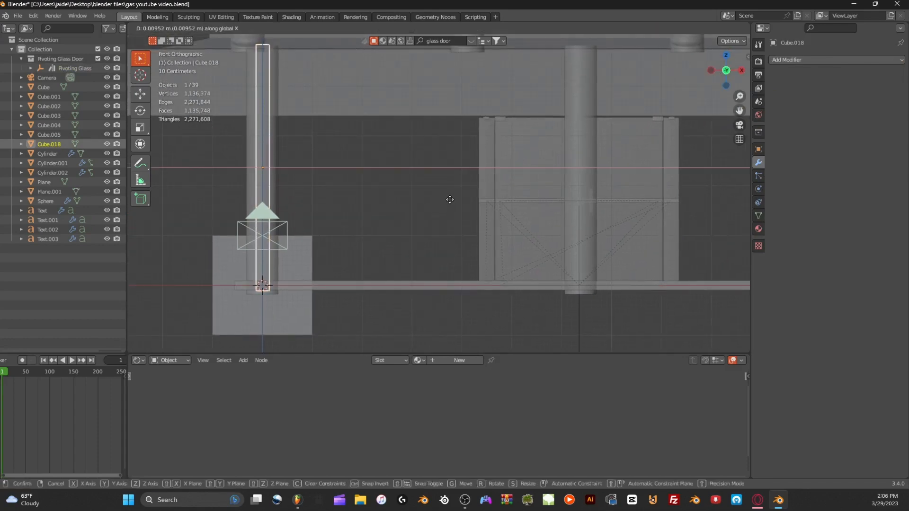
key("Escape")
Copy the corner post and move the copy along X to the near edge of the glass door, then turn off X-ray.
key("ctrl+c")
key("ctrl+v")
key("g")
key("x")
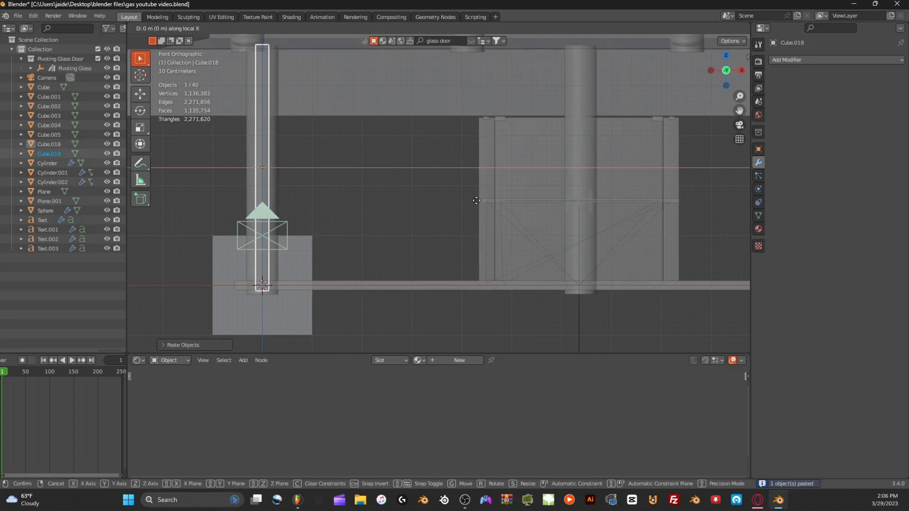
left_click(660, 204)
left_click(694, 29)
middle_click_drag(639, 85, 618, 99)
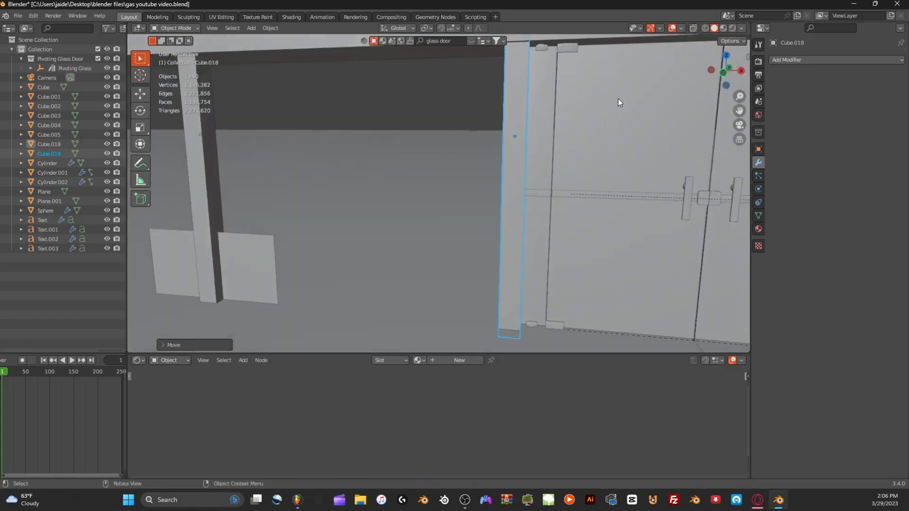
Hide the overlays and nudge the copied post along X in front view to close the gap to the glass door.
left_click(669, 28)
middle_click_drag(660, 37, 639, 46)
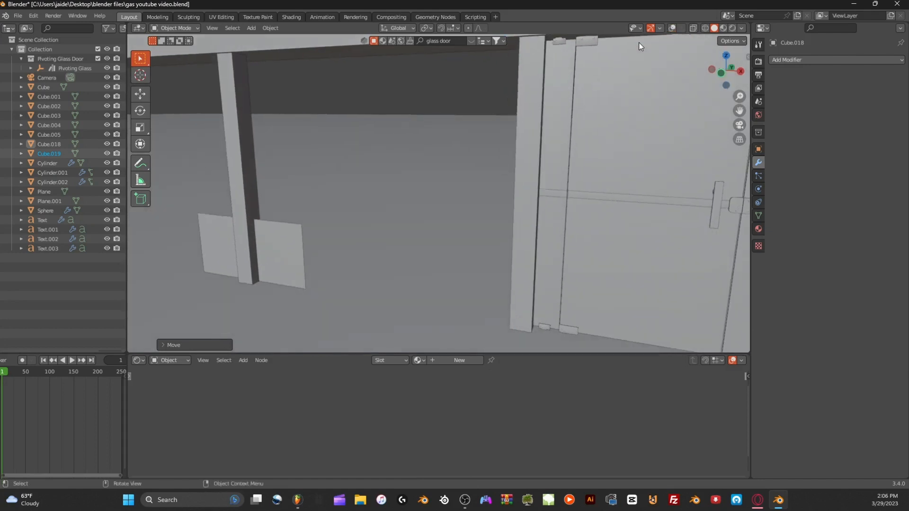
key("Tab")
key("Tab")
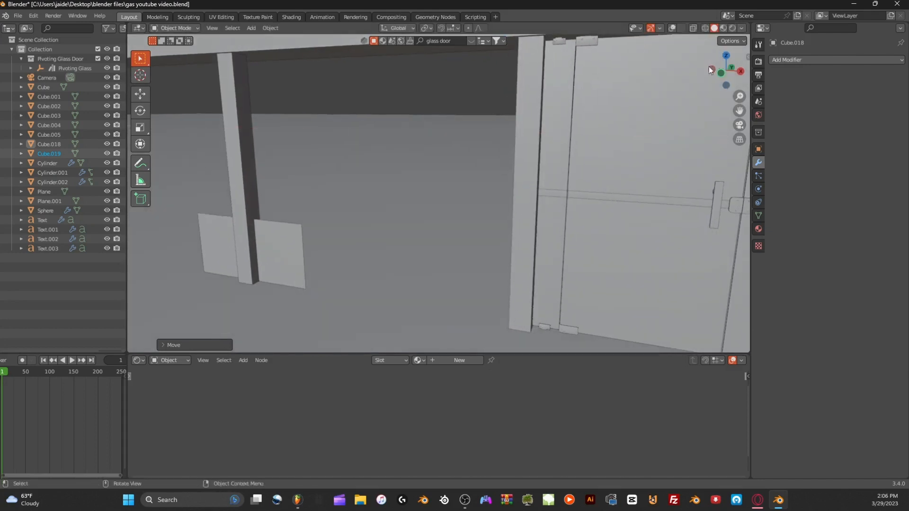
left_click(720, 73)
key("g")
key("x")
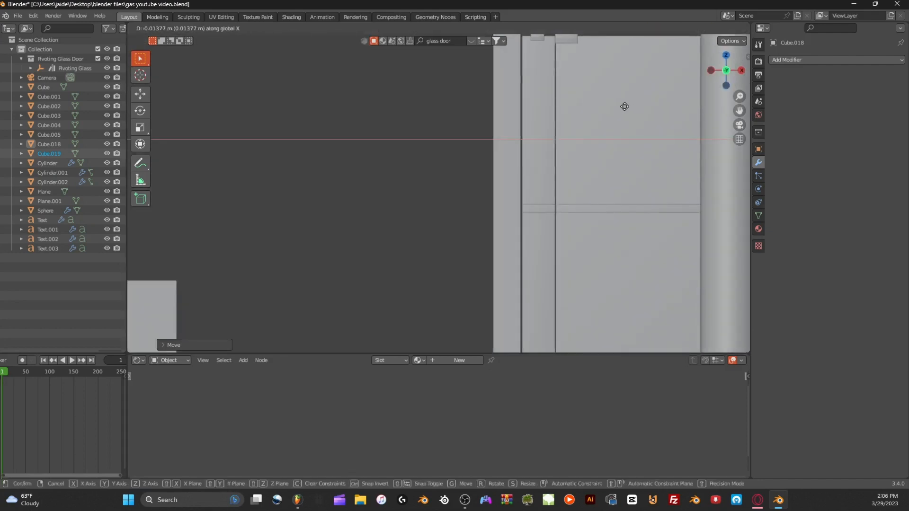
left_click(627, 106)
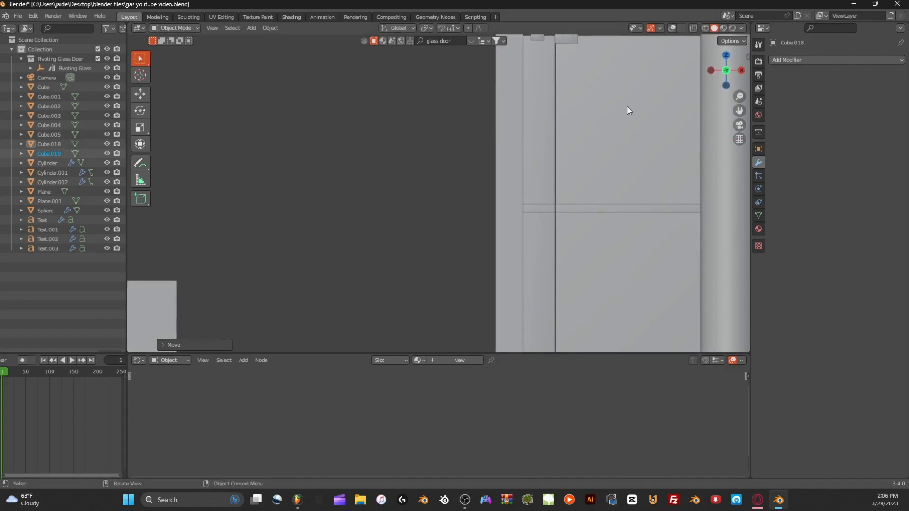
Select the small wall panel behind the corner post and enlarge it uniformly in front view.
scroll(626, 108, "down", 6)
scroll(478, 136, "up", 2)
middle_click_drag(533, 109, 564, 107)
scroll(420, 153, "down", 3)
middle_click_drag(312, 180, 383, 181, "shift")
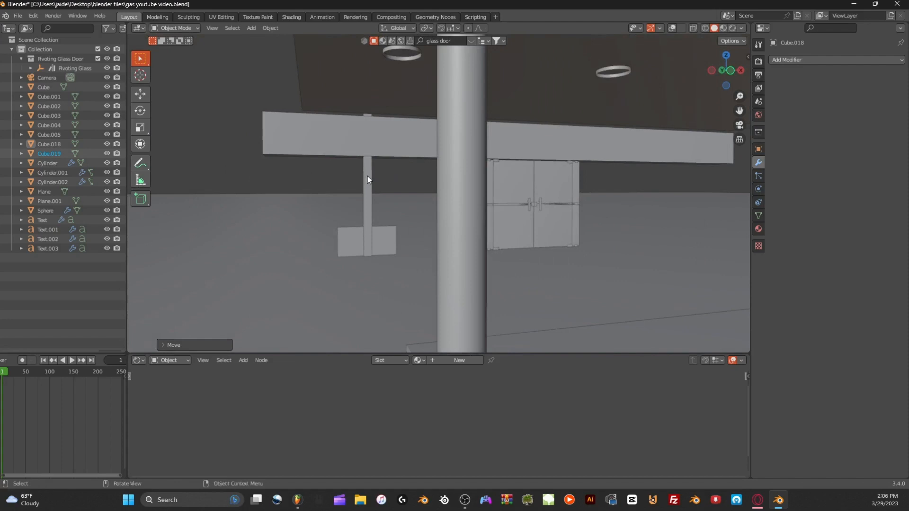
left_click(367, 179)
left_click(380, 239)
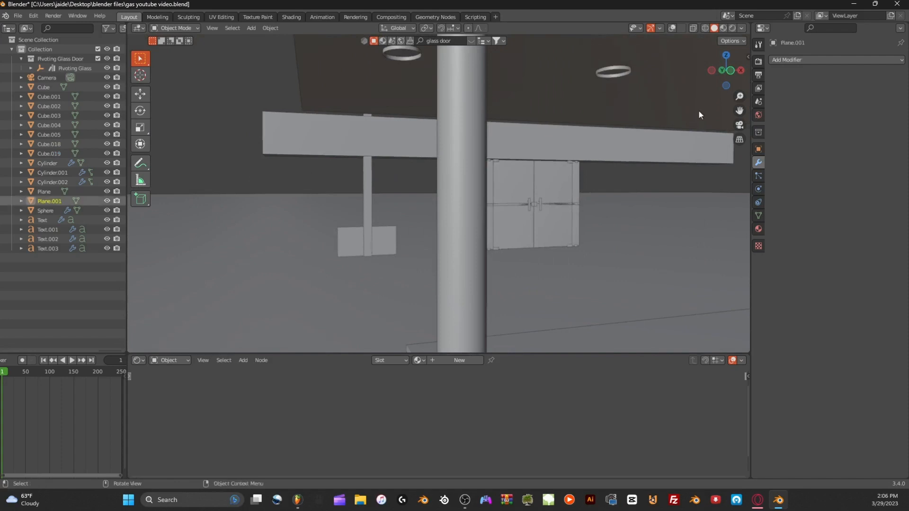
left_click(733, 72)
key("s")
left_click(679, 134)
Move and uniformly rescale the wall panel with X-ray on so its width fills the opening between the corner post and the door post.
key("g")
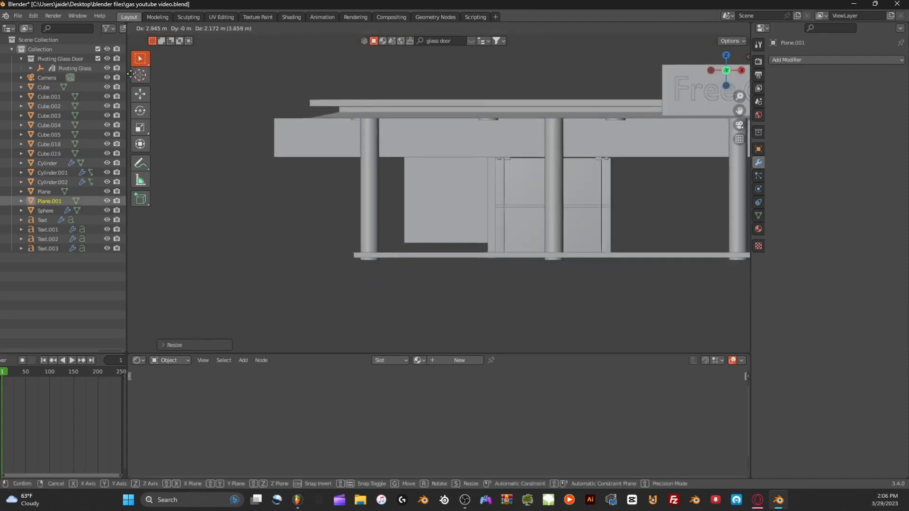
left_click(737, 89)
key("s")
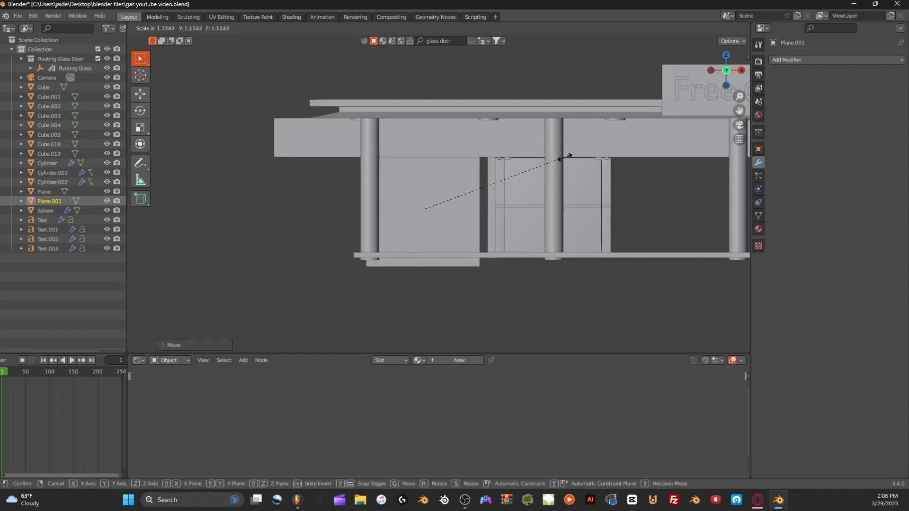
left_click(572, 152)
scroll(572, 104, "up", 2)
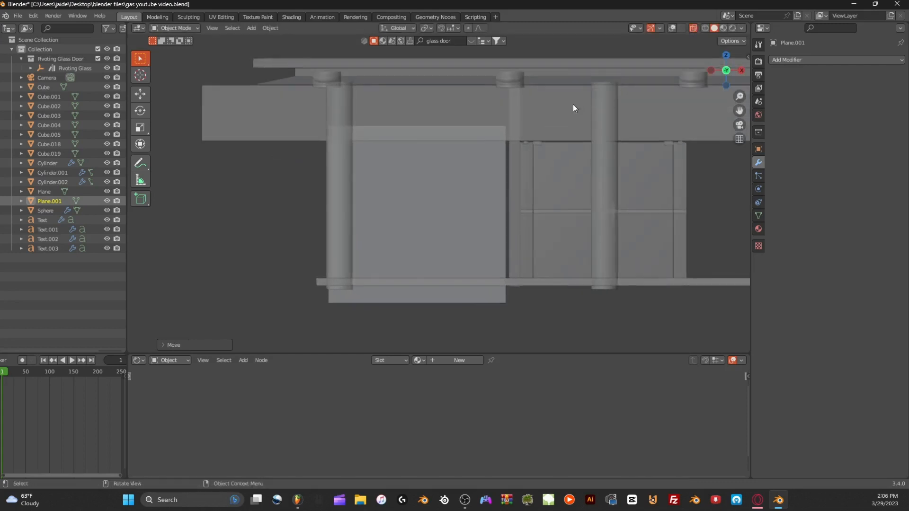
key("s")
left_click(566, 111)
key("g")
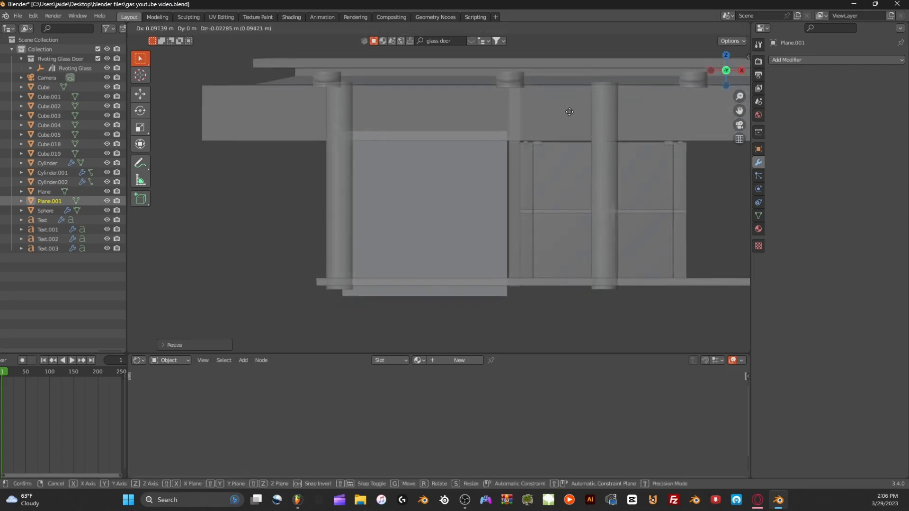
left_click(572, 113)
key("s")
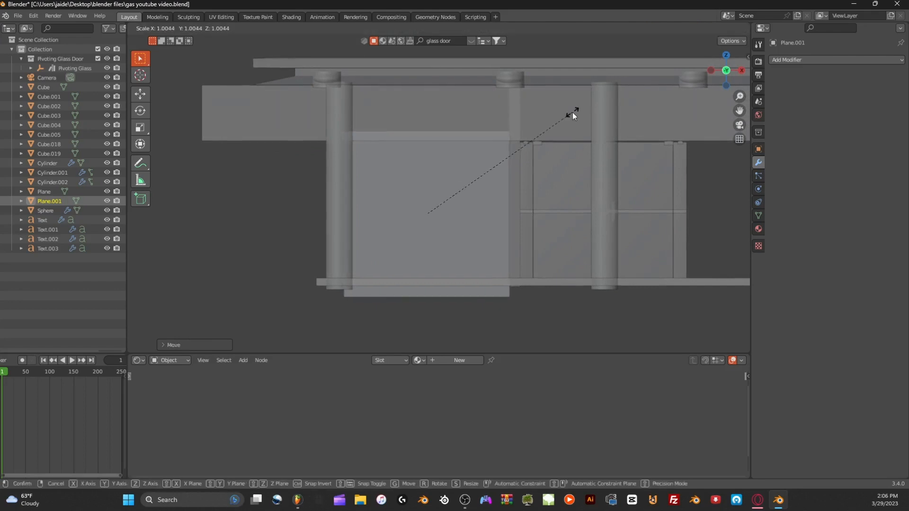
left_click(572, 112)
Scale the wall panel along Z and reposition it so its height fits between the ground and the roof beam.
key("s")
key("z")
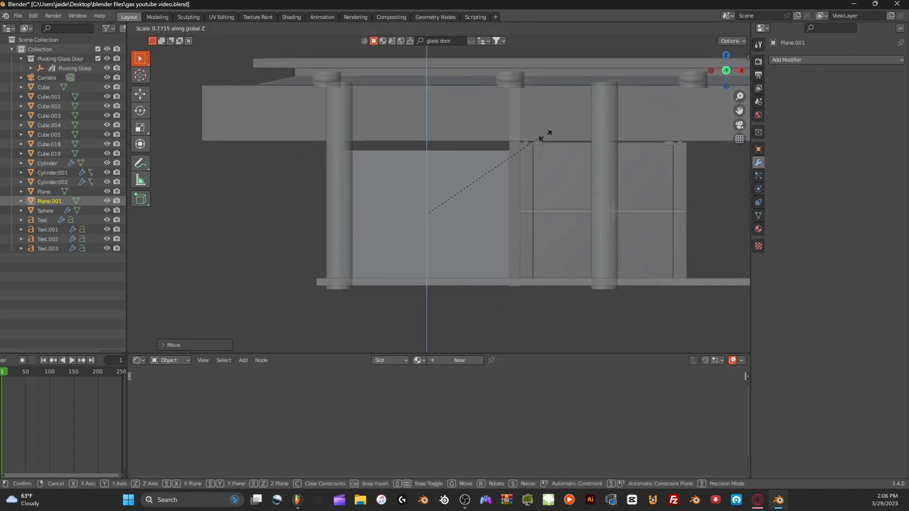
left_click(549, 133)
key("g")
left_click(551, 132)
key("s")
key("z")
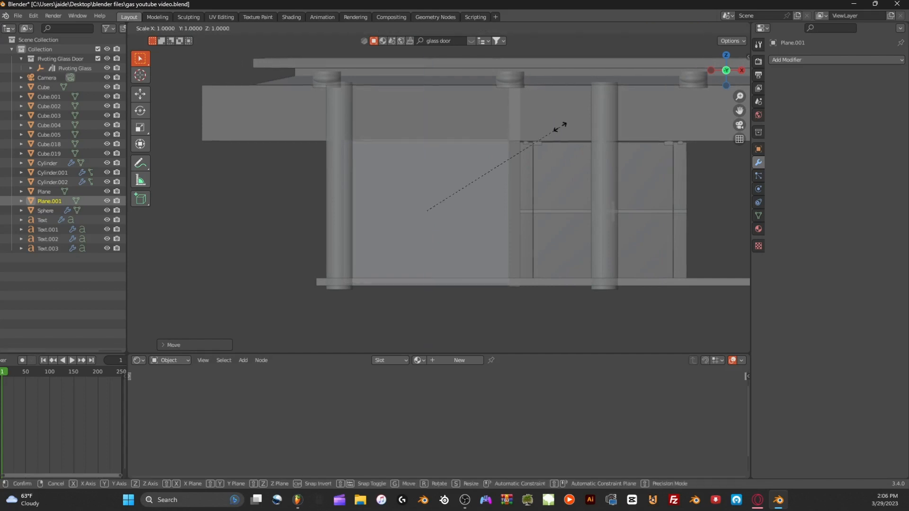
left_click(564, 125)
middle_click_drag(564, 126, 603, 134)
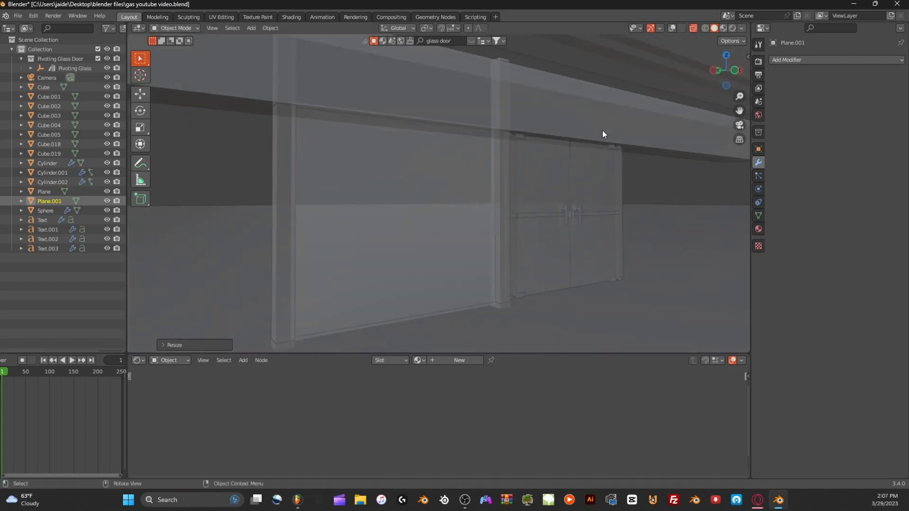
In front view, duplicate the wall panel and move the copy about -4.1 m along X to the corner post's other side.
left_click(734, 71)
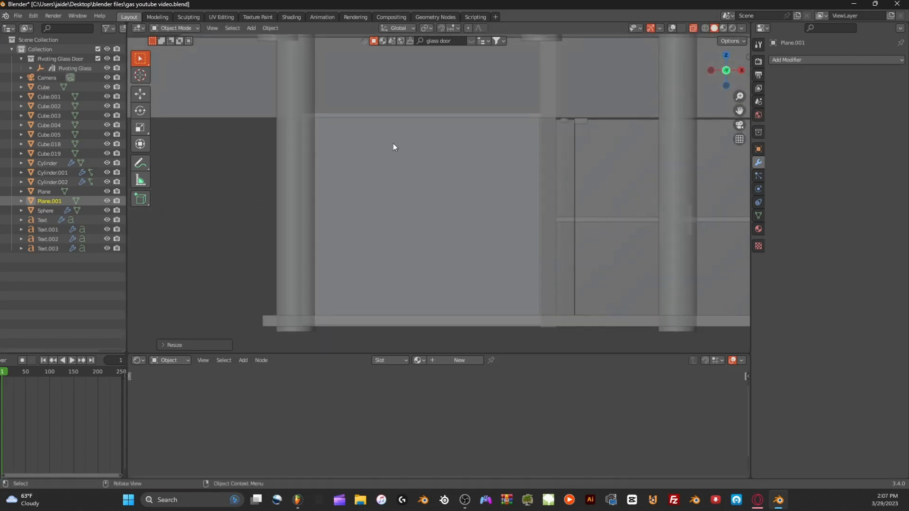
middle_click_drag(317, 138, 495, 134, "shift")
key("ctrl+v")
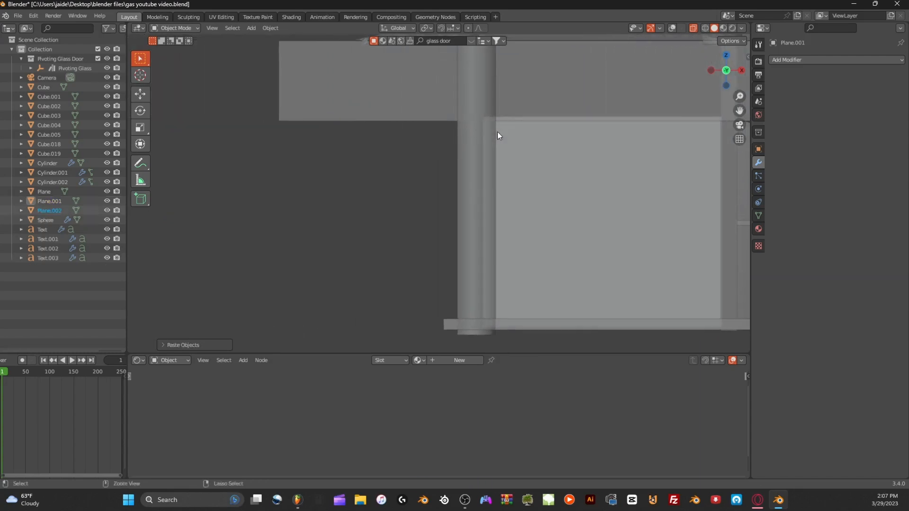
key("g")
key("x")
left_click(251, 142)
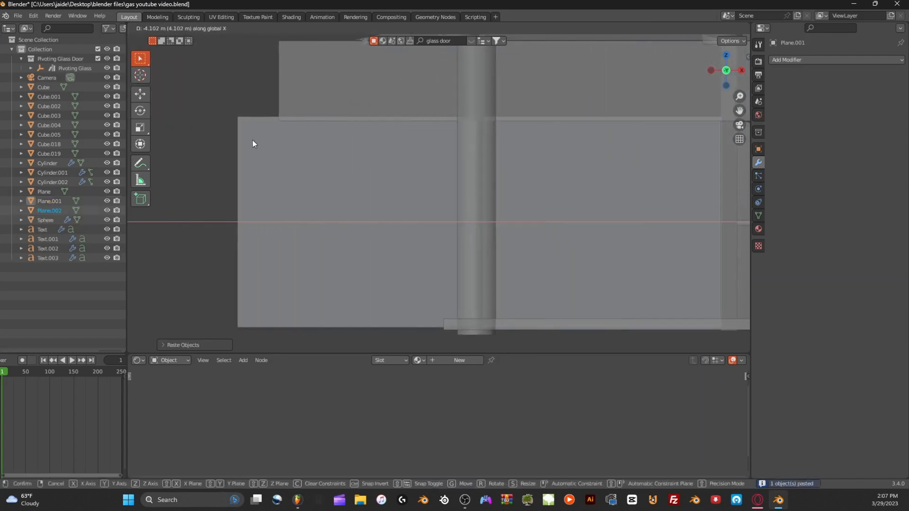
Try to nudge the copied wall panel along X beside the corner post, then undo the last change.
middle_click_drag(251, 142, 562, 138)
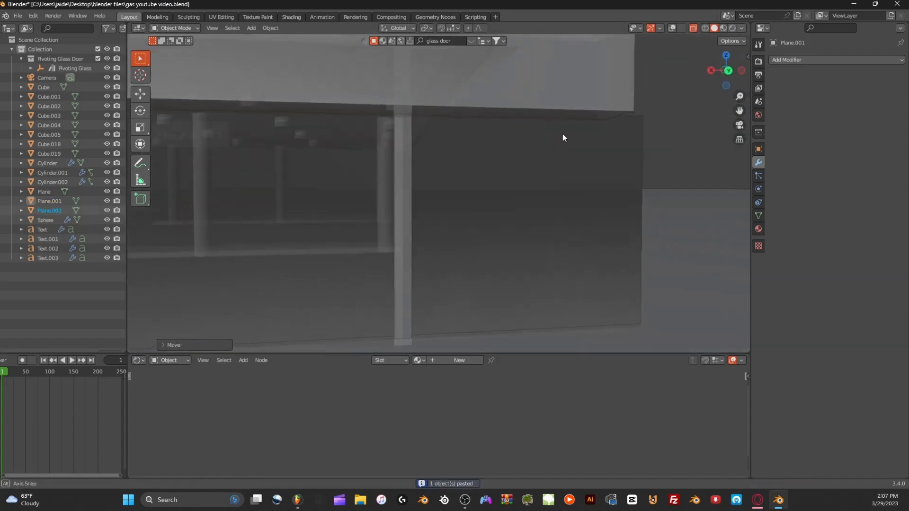
key("g")
key("x")
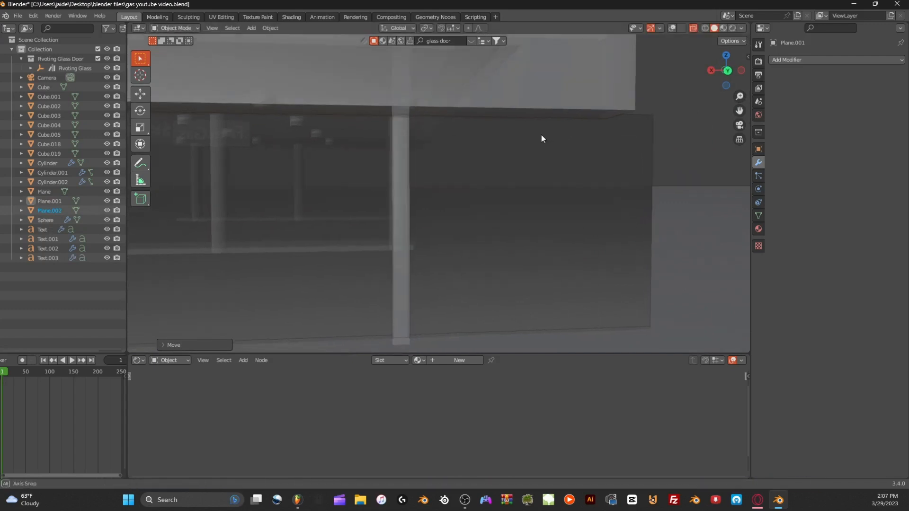
left_click(371, 149)
key("ctrl+z")
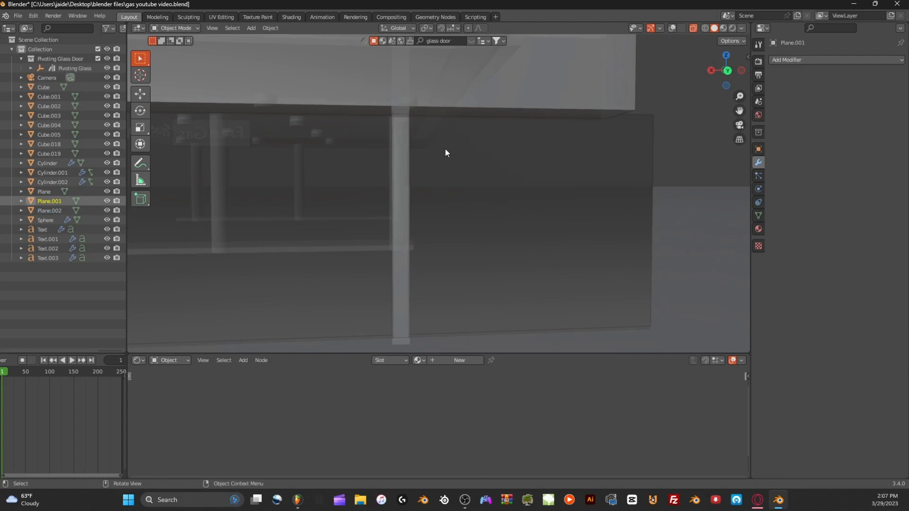
Show the overlays and select both wall panels together, keeping X-ray on.
scroll(445, 150, "down", 8)
middle_click_drag(410, 150, 424, 151)
scroll(425, 152, "up", 3)
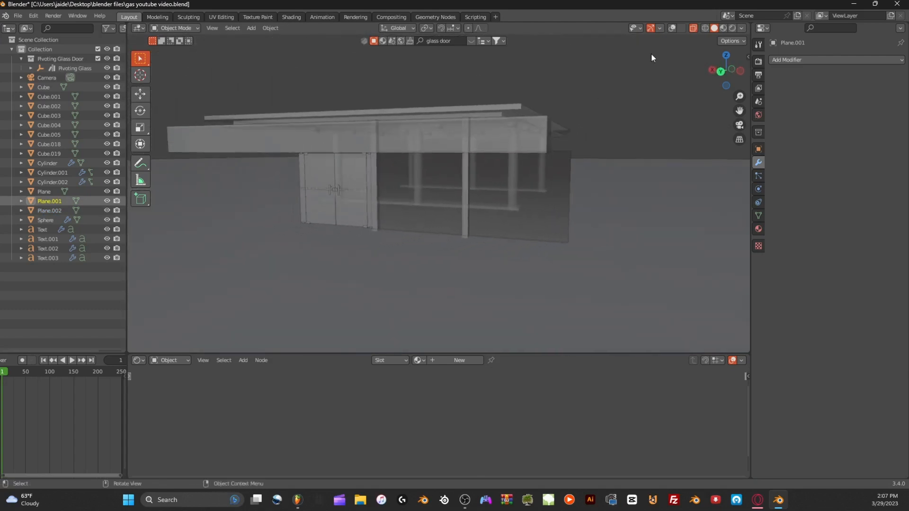
left_click(672, 29)
left_click(514, 161, "shift")
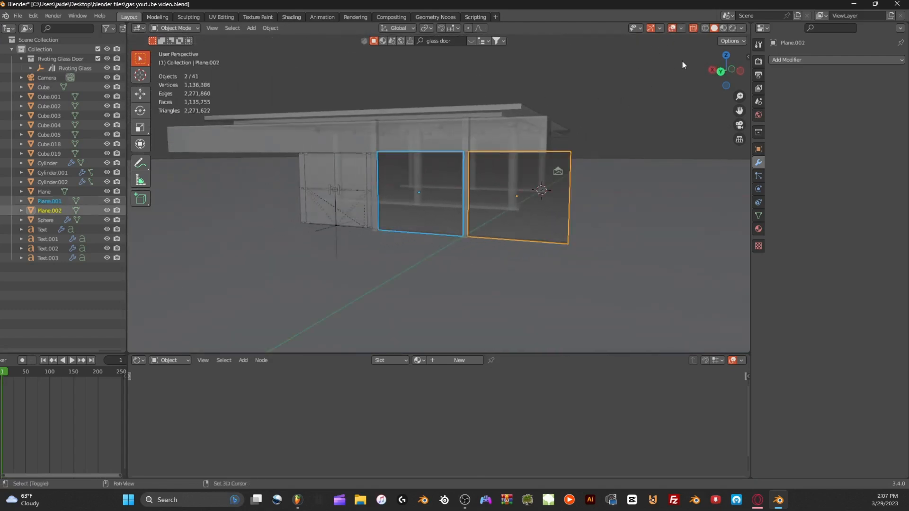
left_click(693, 28)
scroll(656, 61, "up", 2)
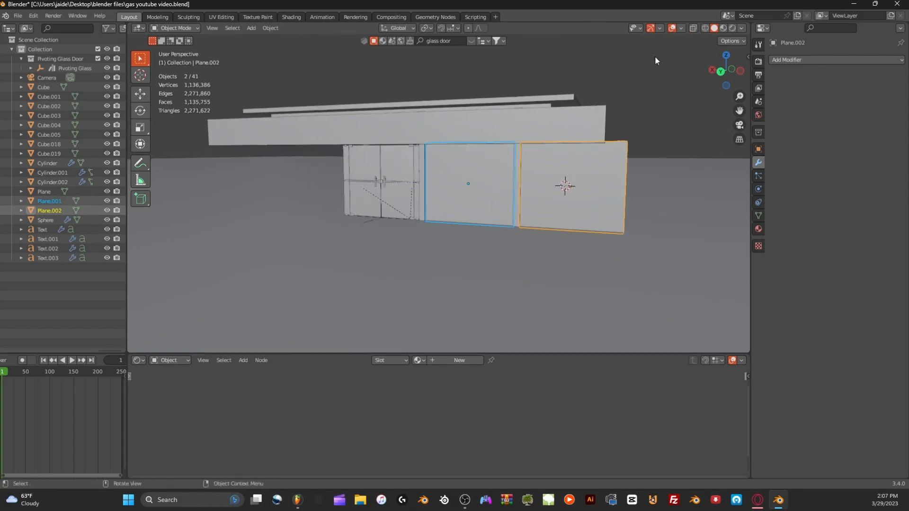
left_click(672, 28)
left_click(692, 29)
left_click(672, 29)
Duplicate the two wall panels and move the copies along X to the opposite side of the glass doors.
middle_click_drag(652, 44, 612, 72)
key("ctrl+c")
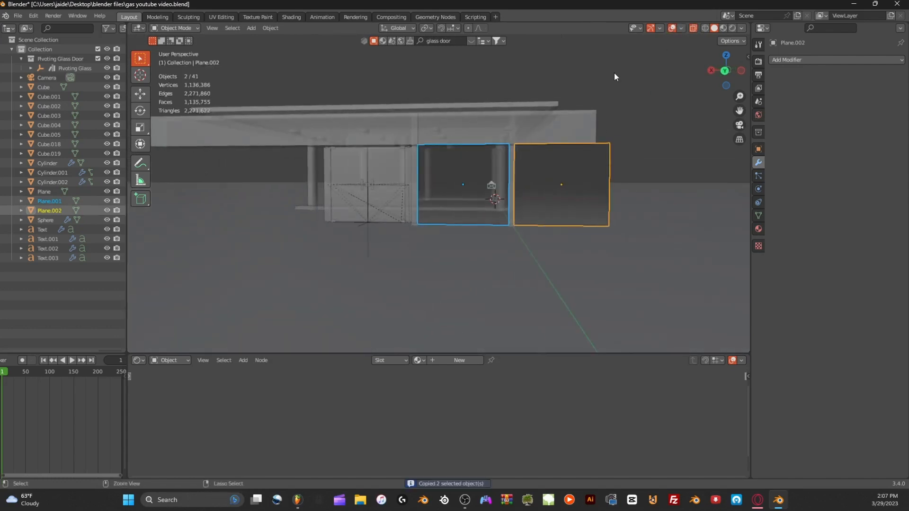
key("ctrl+v")
key("g")
key("x")
left_click(351, 95)
middle_click_drag(443, 131, 568, 135, "shift")
scroll(550, 131, "up", 3)
scroll(575, 135, "up", 1)
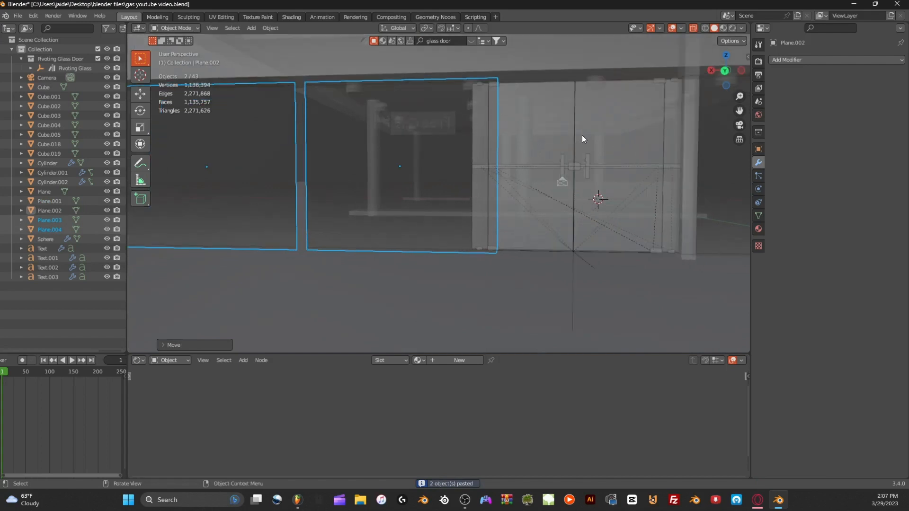
Fine-tune the two duplicated panels along X, finishing in back view, so the nearer one meets the glass door's edge.
key("g")
key("x")
left_click(571, 137)
middle_click_drag(575, 138, 578, 137)
key("g")
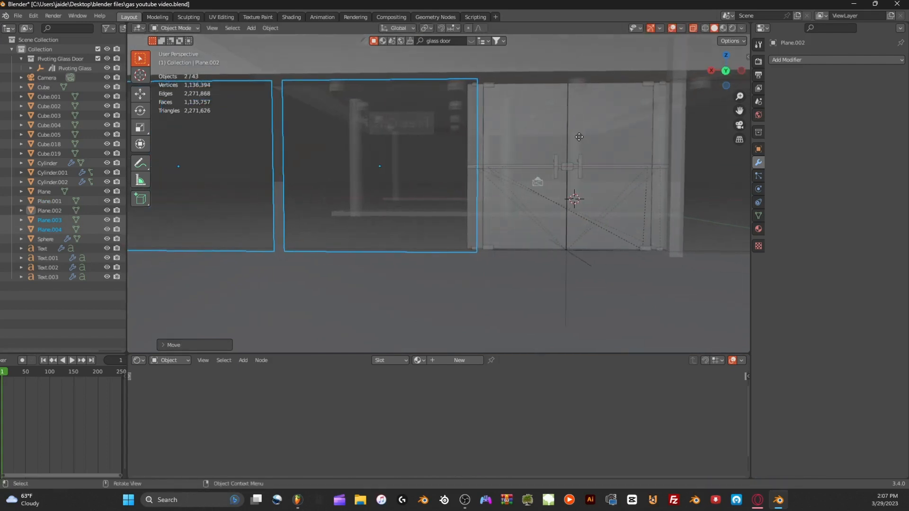
key("x")
left_click(572, 137)
left_click(727, 72)
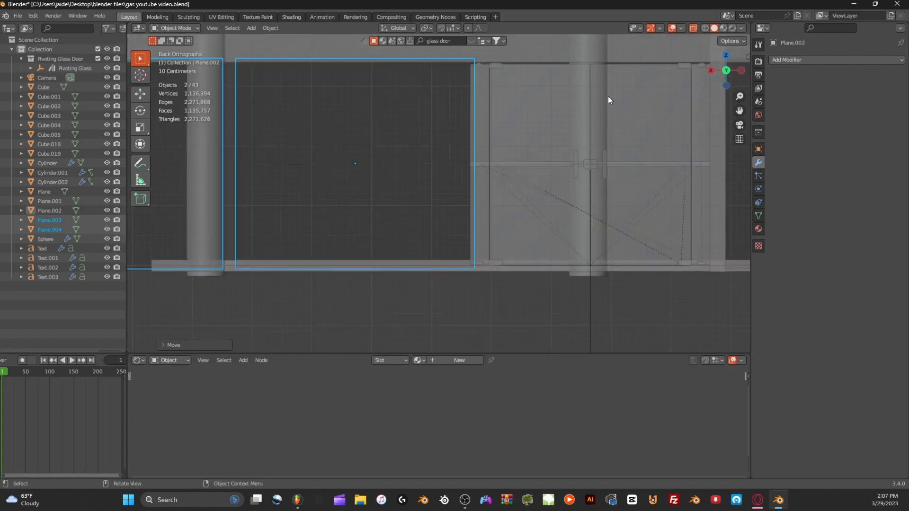
key("g")
key("x")
left_click(602, 99)
Duplicate the corner post and move the copy along X to the duplicated panels on the other side of the doors.
scroll(597, 105, "down", 3)
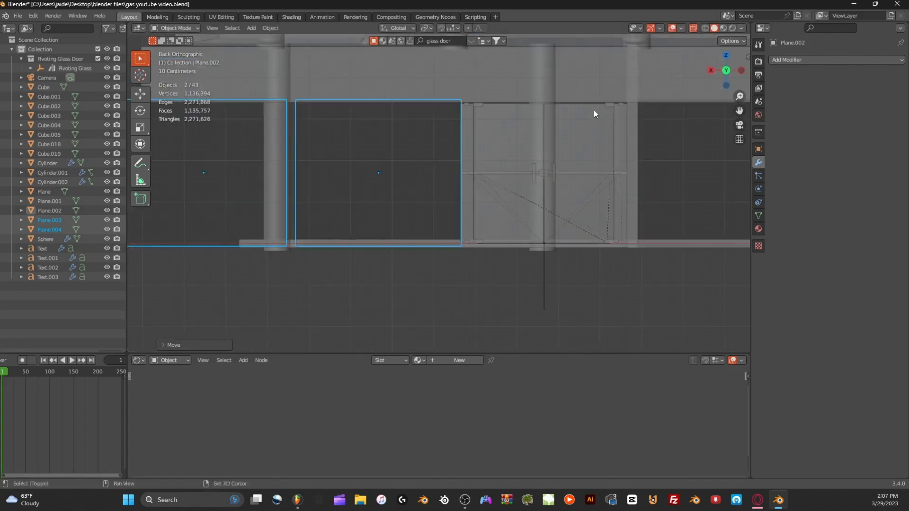
middle_click_drag(612, 117, 417, 146, "shift")
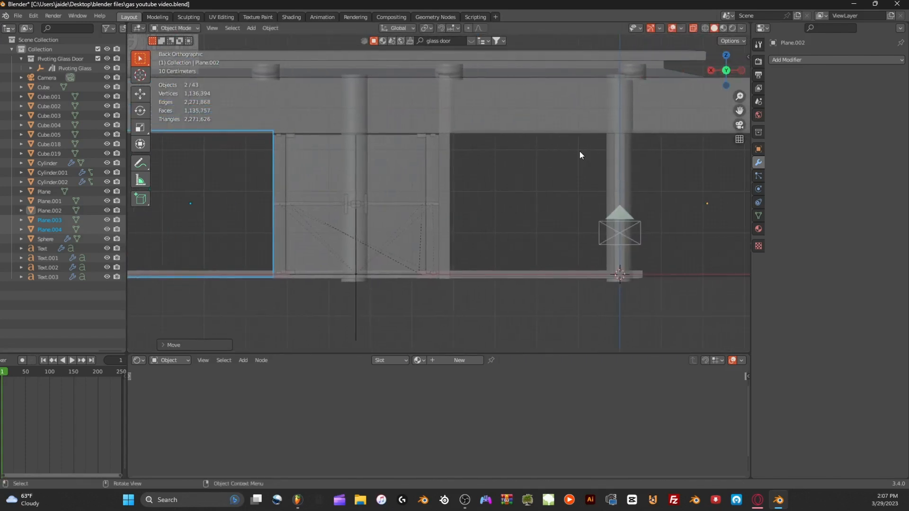
left_click(621, 155)
scroll(612, 156, "down", 1)
middle_click_drag(612, 156, 748, 153, "shift")
scroll(651, 189, "down", 2)
key("ctrl+c")
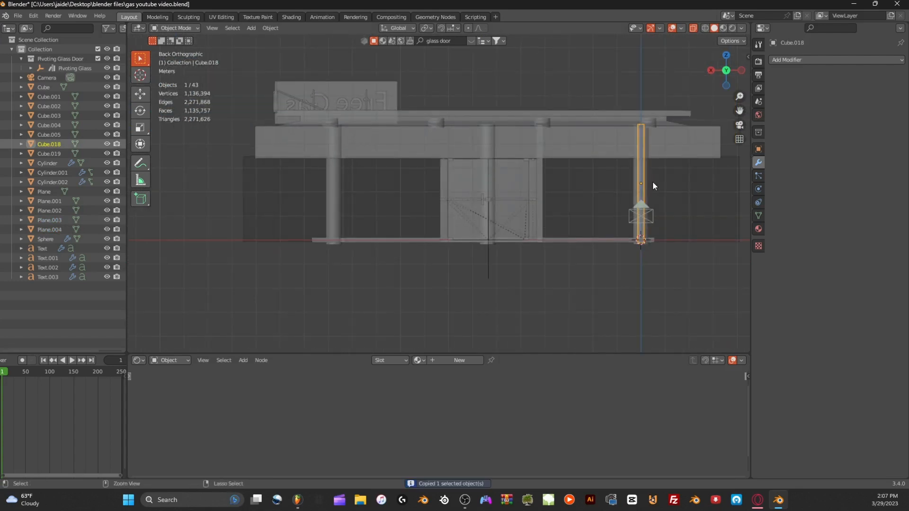
key("ctrl+v")
key("g")
key("x")
left_click(344, 187)
Nudge the copied post along X into the gap between the two duplicated panels.
scroll(476, 181, "up", 5)
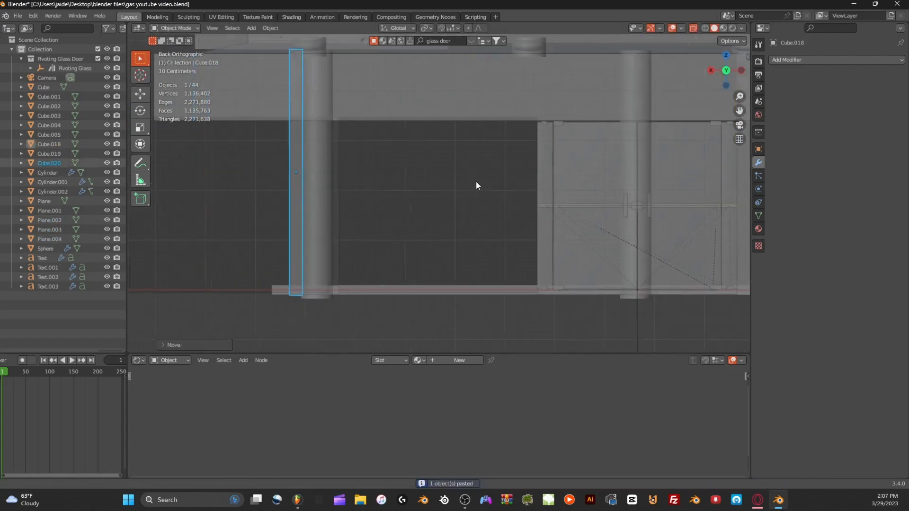
key("g")
key("x")
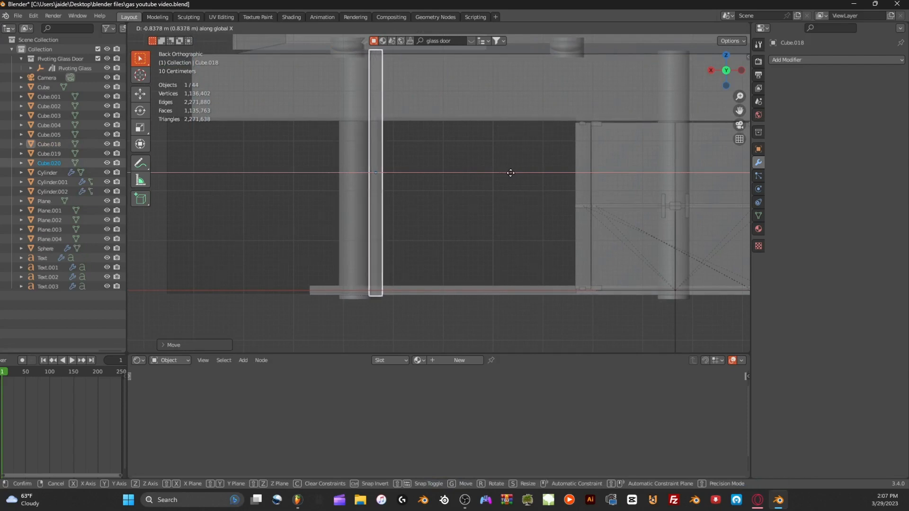
left_click(506, 173)
Duplicate that post and move the new copy along X to the outer edge of the farther duplicated panel.
scroll(504, 178, "down", 1)
scroll(504, 174, "down", 3)
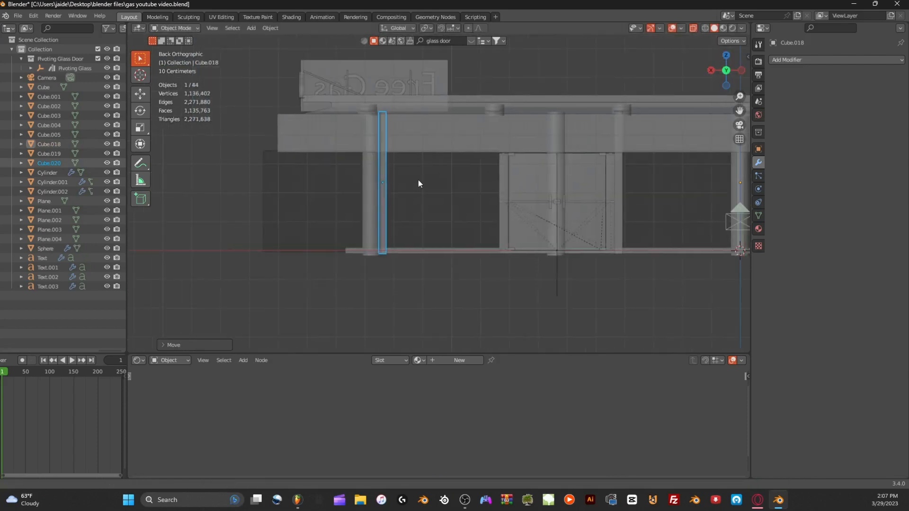
key("ctrl+c")
key("ctrl+v")
key("g")
key("x")
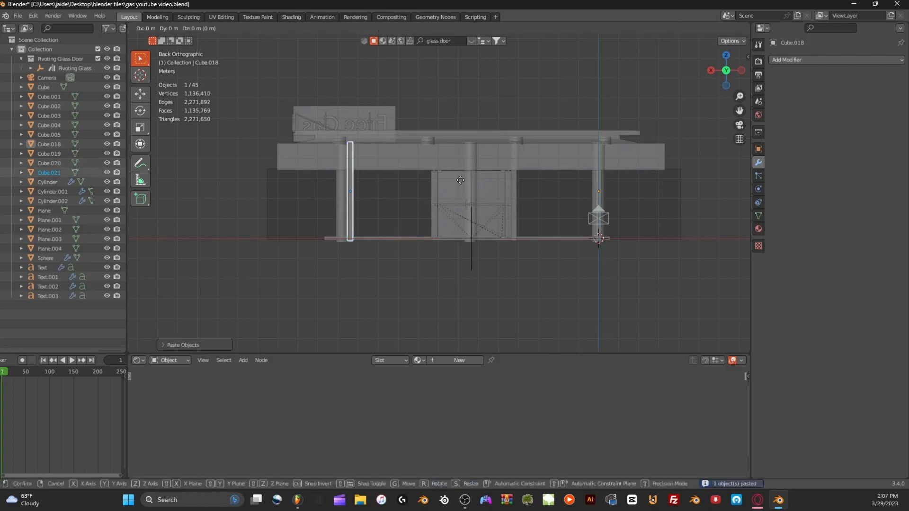
left_click(399, 188)
scroll(433, 181, "up", 5)
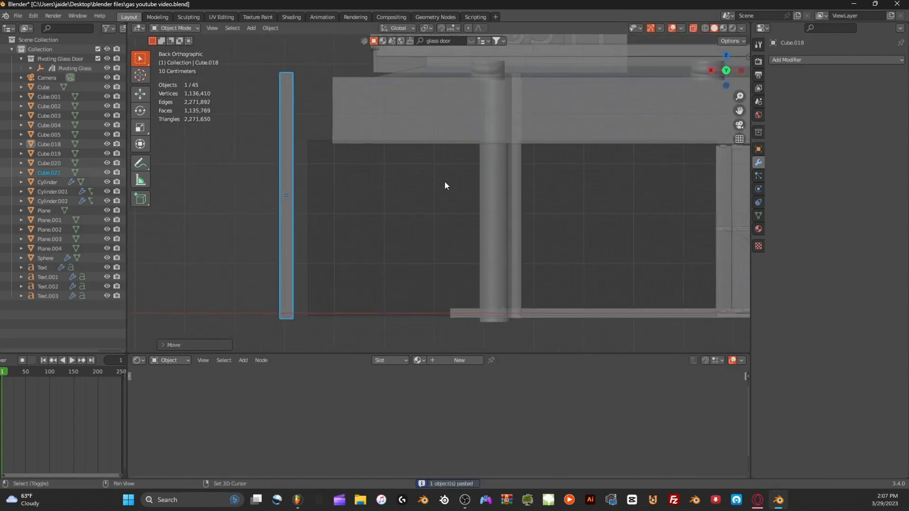
key("g")
key("x")
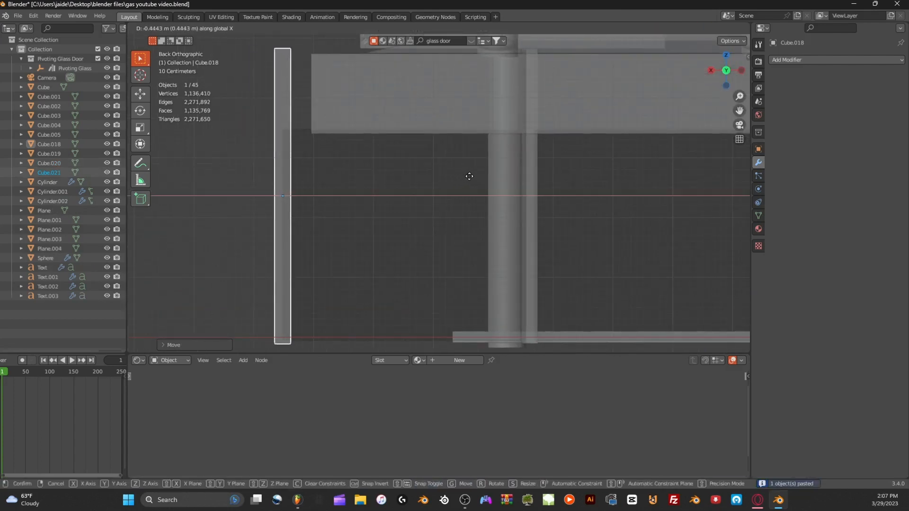
left_click(469, 176)
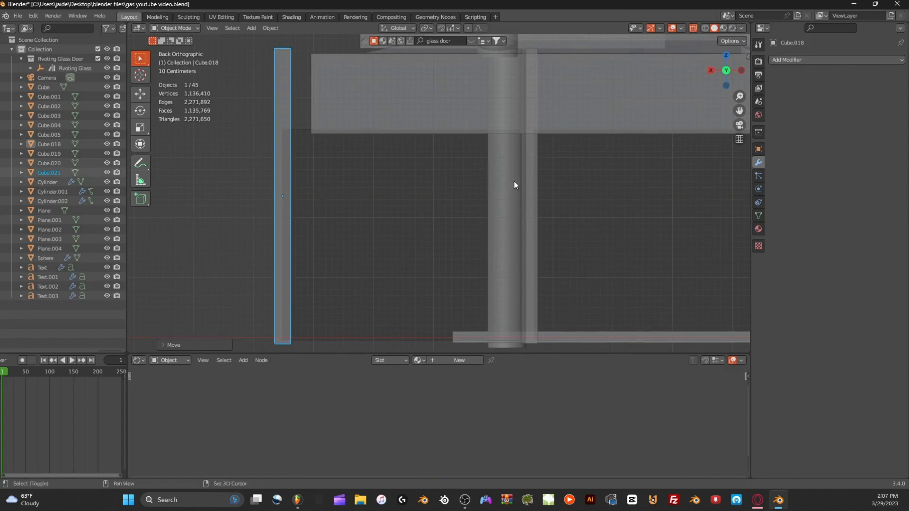
Paste another copy of the post and move it along X toward the opposite outer end of the store front.
scroll(516, 184, "down", 5)
key("ctrl+v")
key("g")
key("x")
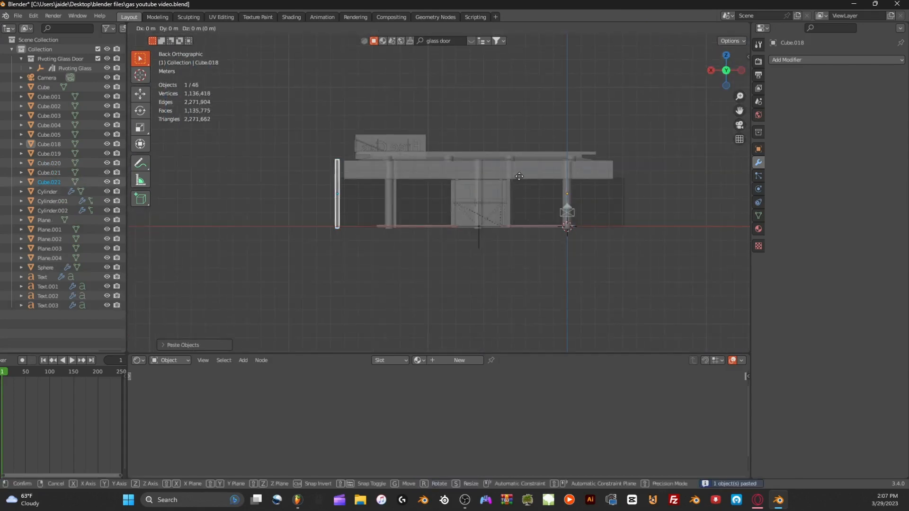
left_click(184, 178)
Fine-tune the new post along X so it lines up with the outer edge of the end wall panel.
scroll(488, 198, "up", 4)
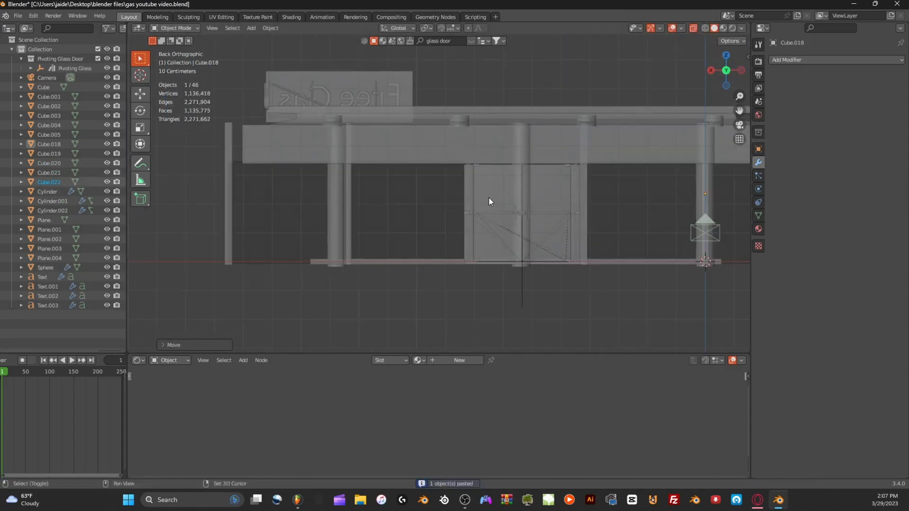
middle_click_drag(488, 197, 114, 188, "shift")
scroll(510, 193, "up", 4)
middle_click_drag(529, 184, 483, 192, "shift")
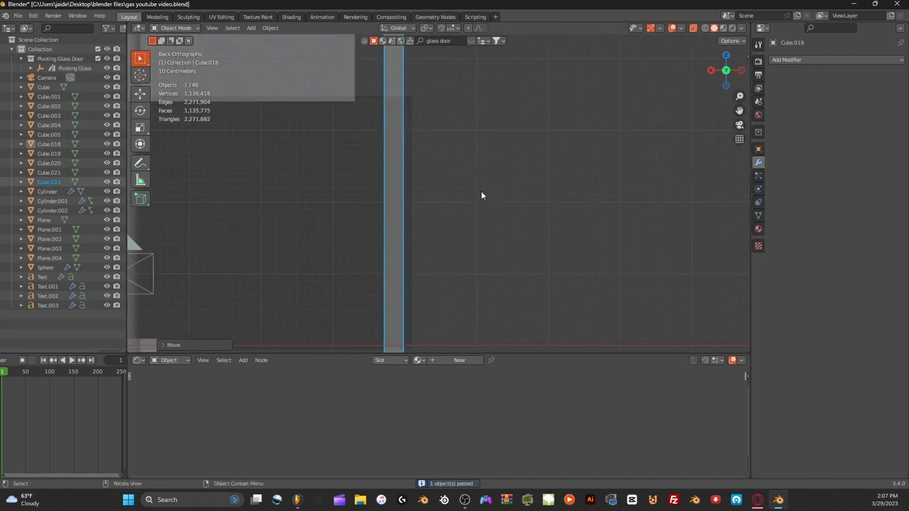
key("g")
key("x")
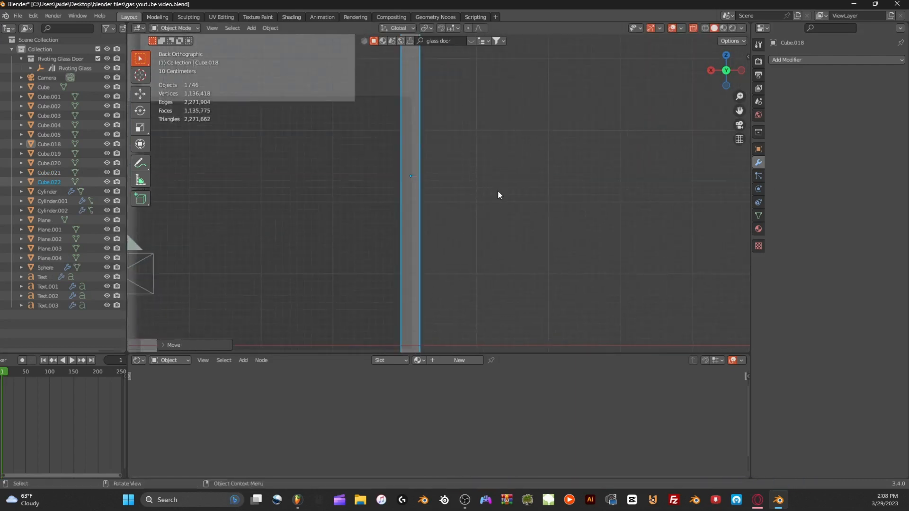
left_click(500, 181)
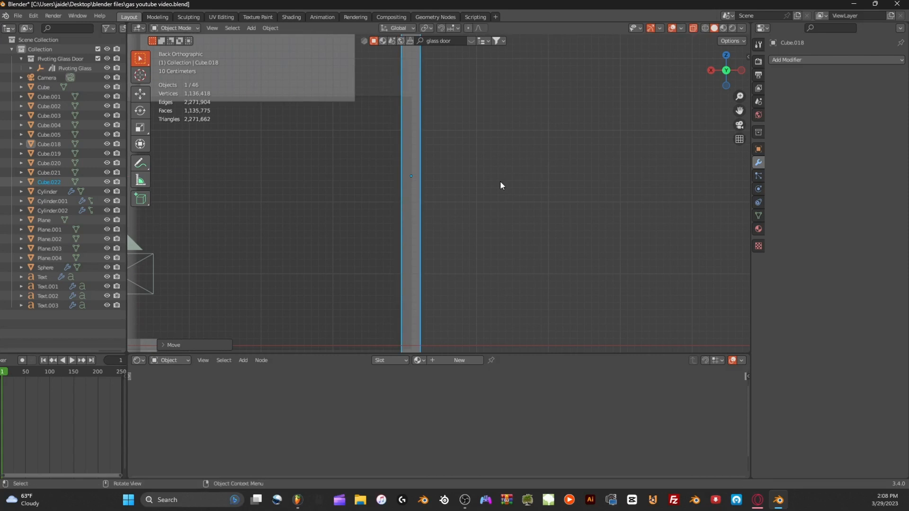
left_click(500, 181)
Turn off X-ray display and view the store front as solid from the front.
scroll(500, 180, "down", 5)
middle_click_drag(448, 183, 694, 91)
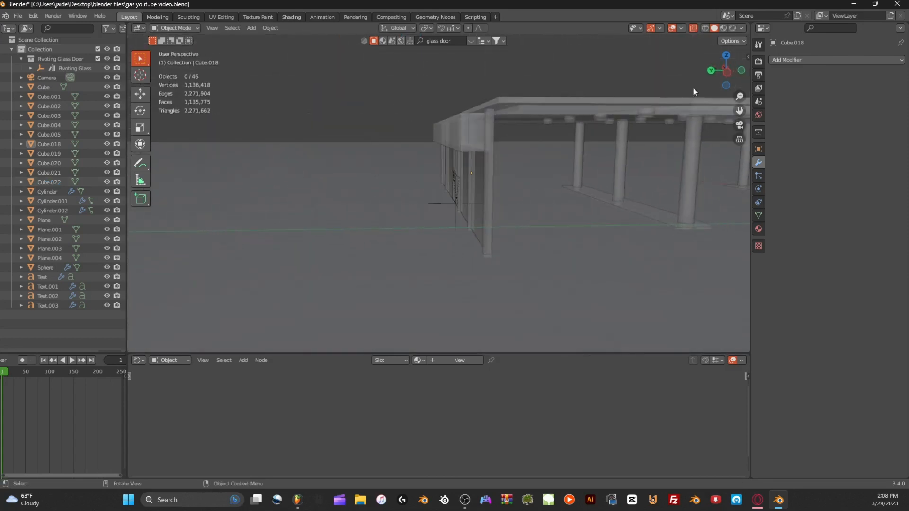
left_click(695, 30)
middle_click_drag(668, 54, 625, 116)
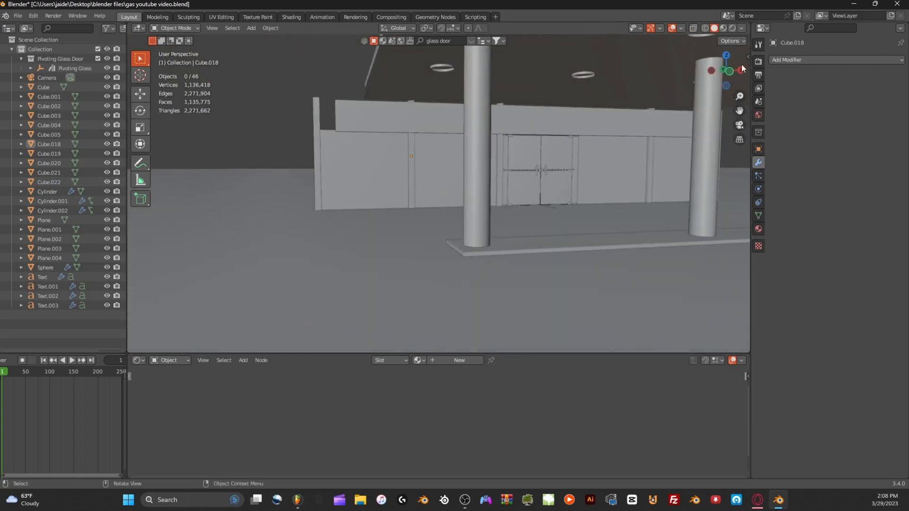
In back view, scale the roof beam up uniformly to about 1.05.
left_click(728, 71)
key("s")
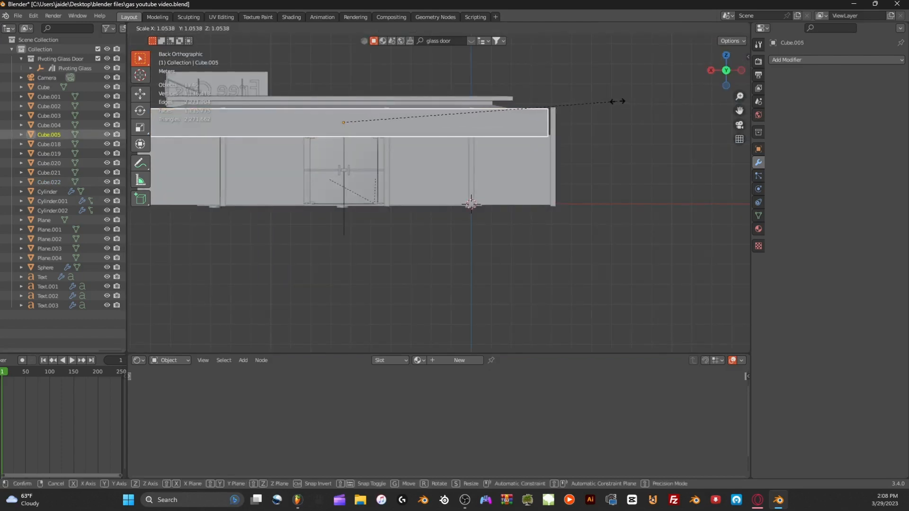
left_click(618, 101)
Move the roof beam along X and Z so it is centred over the store front and level with the post tops.
middle_click_drag(520, 103, 627, 106, "shift")
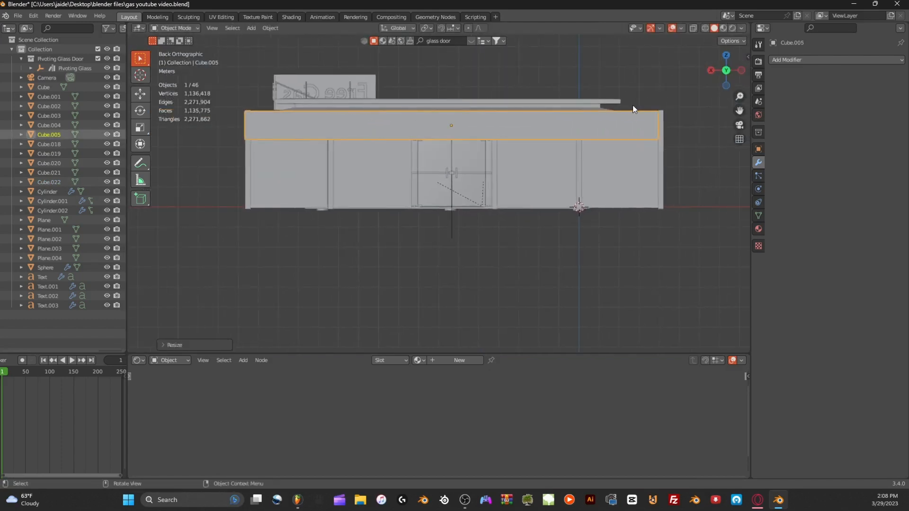
key("g")
key("x")
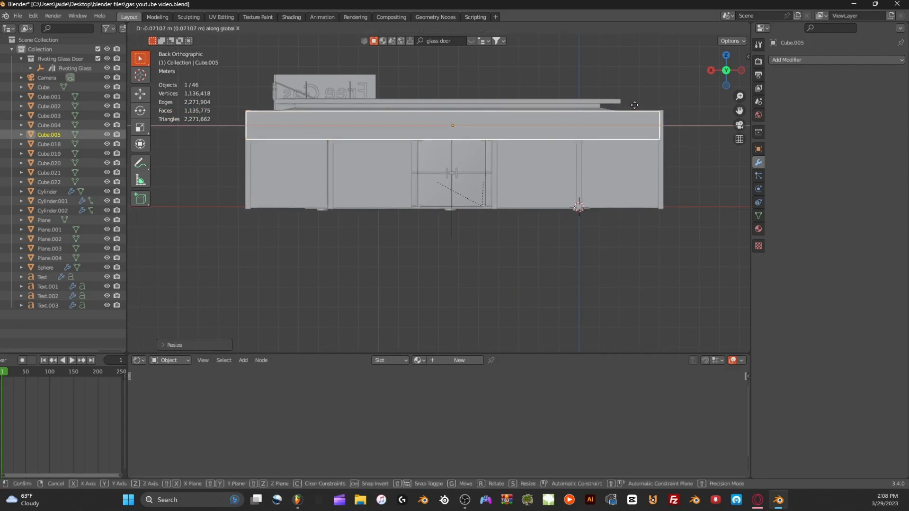
left_click(636, 107)
key("g")
key("z")
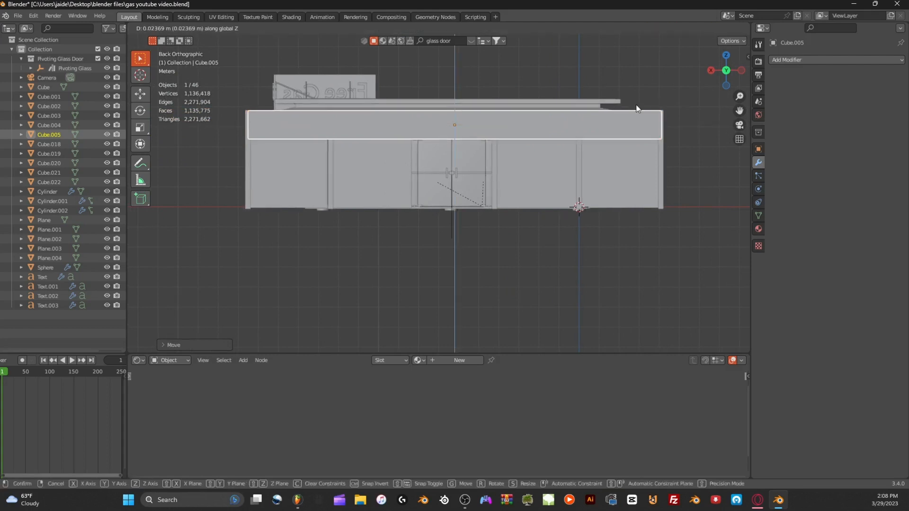
left_click(637, 108)
middle_click_drag(637, 108, 526, 101)
key("g")
key("z")
left_click(533, 110)
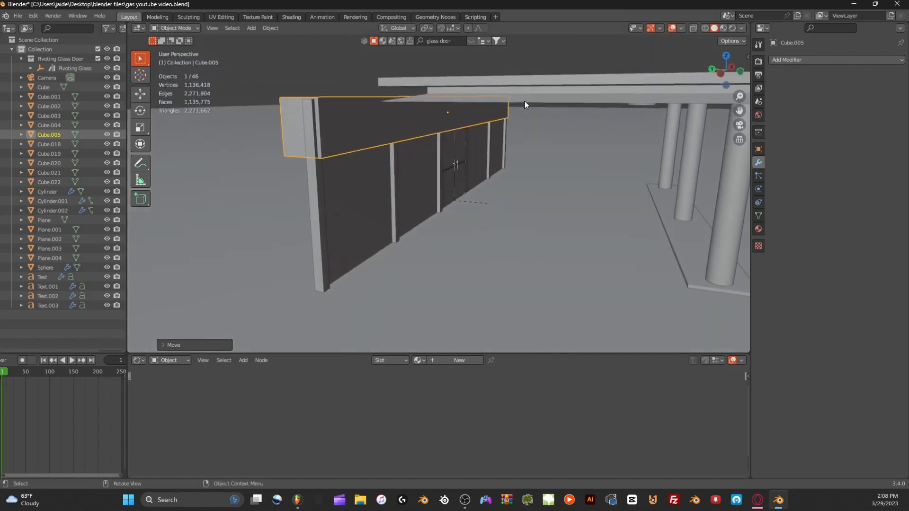
Enlarge the roof beam slightly, along X and uniformly, until its ends cover the outer posts.
key("s")
key("x")
left_click(527, 103)
key("s")
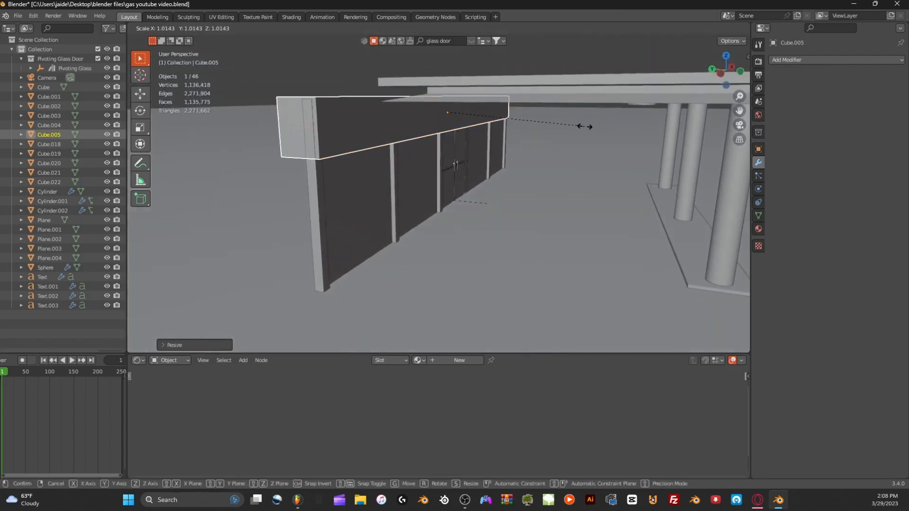
left_click(585, 127)
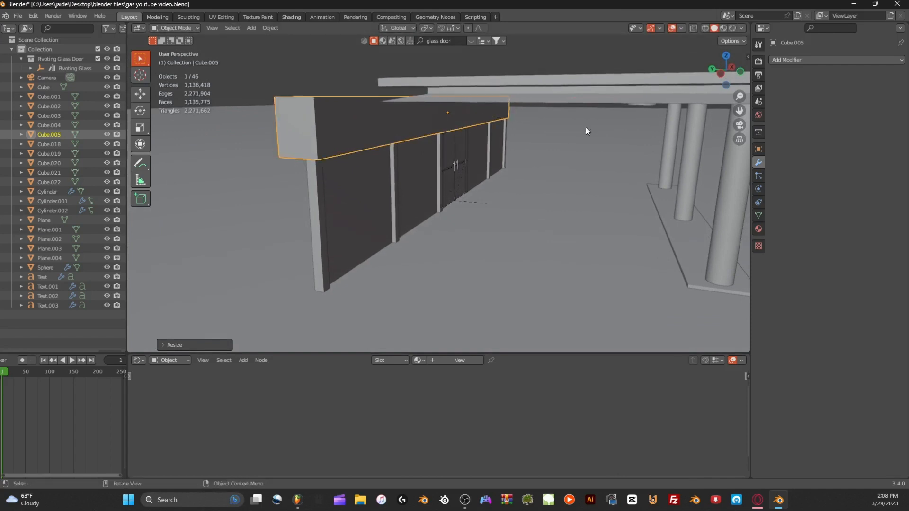
Hide the viewport overlays and shift the roof beam along Y by about -0.09 m.
scroll(585, 119, "up", 6)
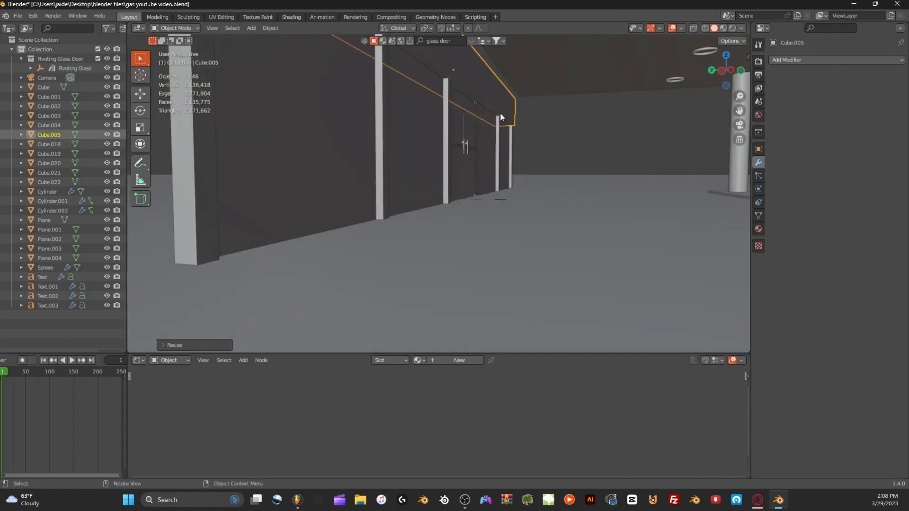
left_click(672, 28)
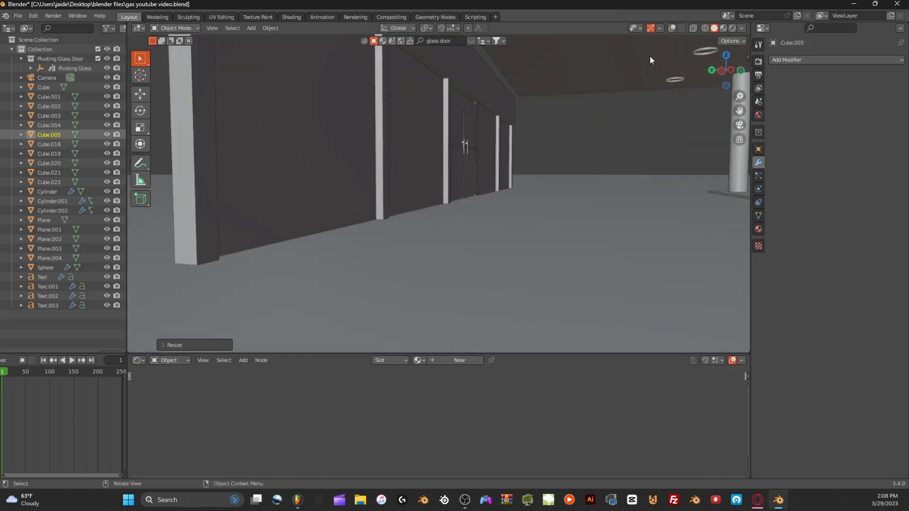
key("g")
key("y")
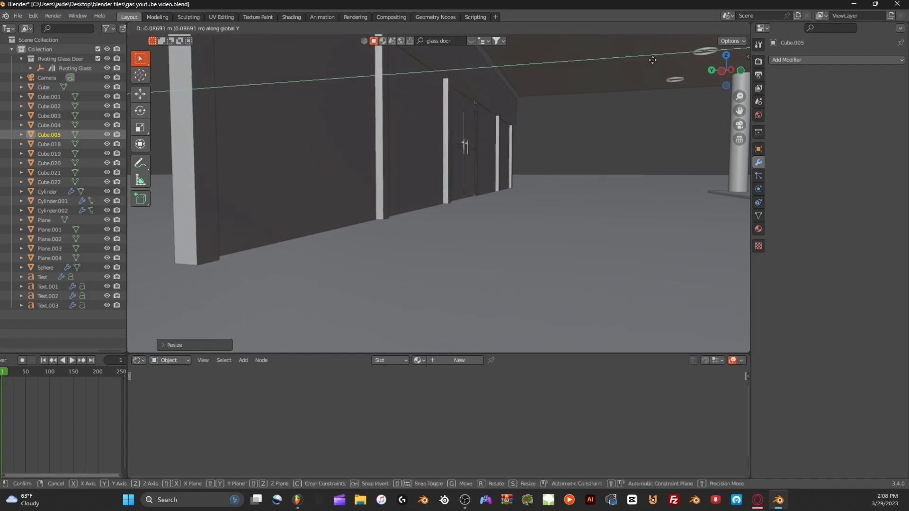
left_click(652, 59)
Show the viewport overlays again and duplicate the outer corner post at the end of the store front in place.
middle_click_drag(643, 62, 544, 81)
left_click(617, 120)
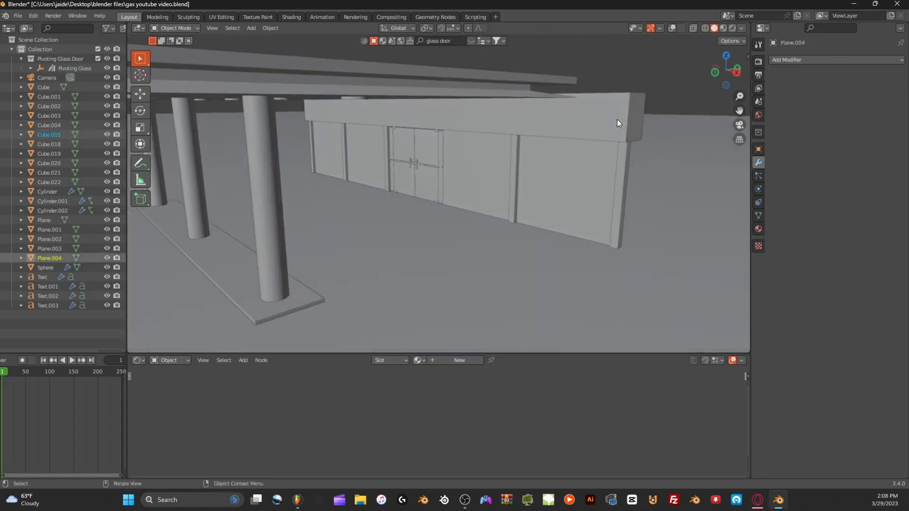
middle_click_drag(617, 119, 567, 134)
left_click(590, 158)
middle_click_drag(635, 101, 568, 112)
scroll(565, 118, "down", 5)
scroll(679, 36, "up", 1)
left_click(672, 29)
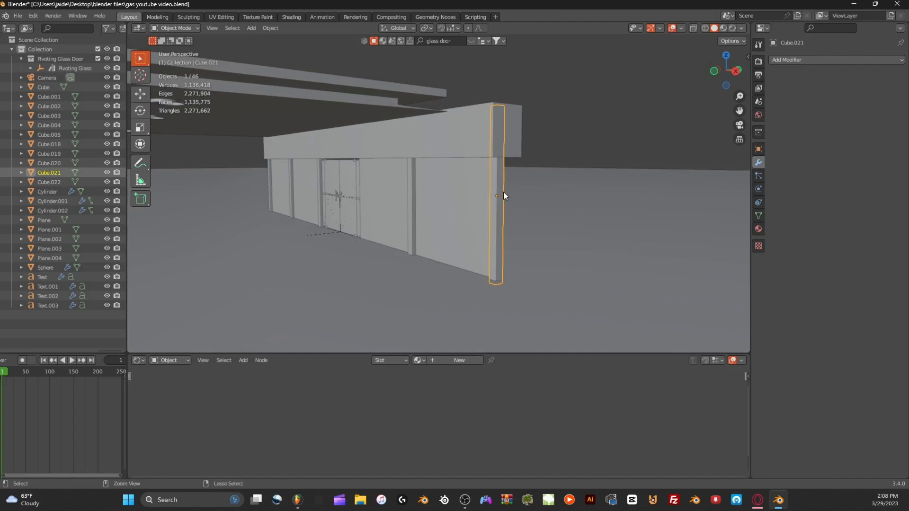
key("ctrl+c")
key("ctrl+v")
Try to move the copied corner post freely outward and to scale it by 1 along X.
key("g")
left_click(527, 192)
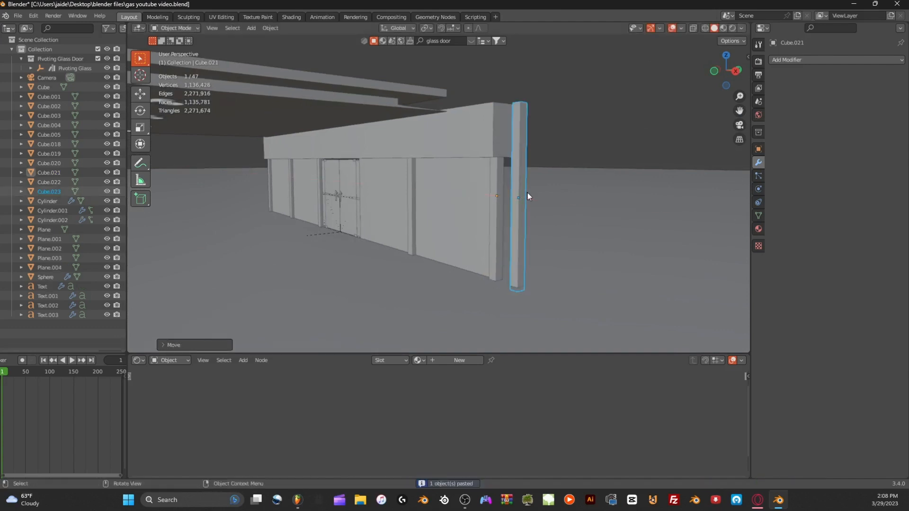
key("ctrl+z")
key("s")
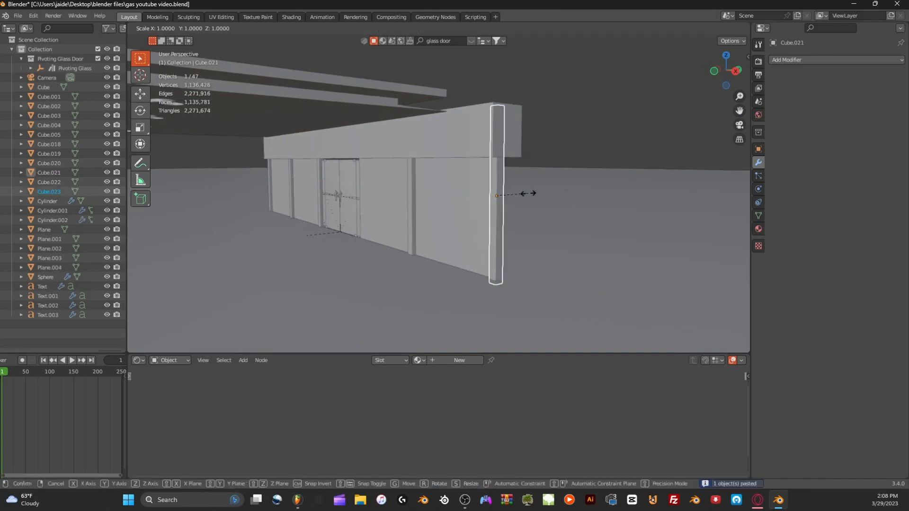
type("x1")
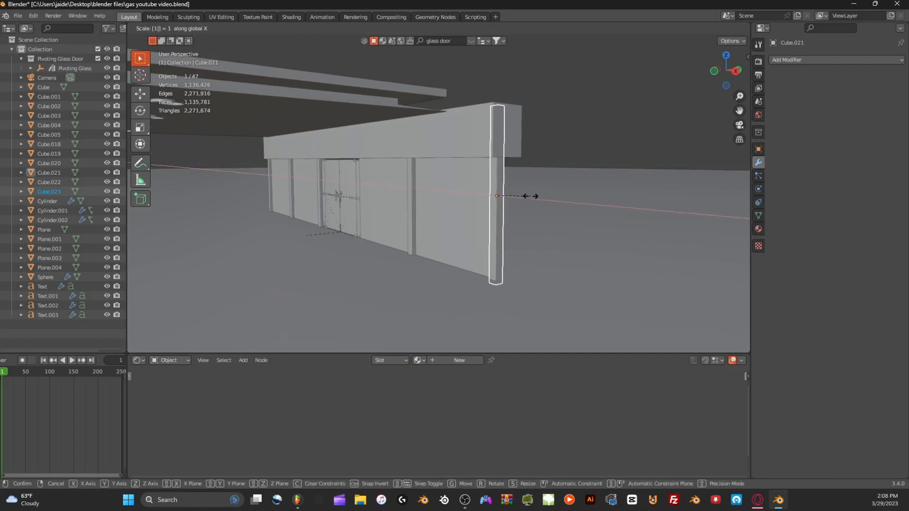
left_click(530, 196)
key("ctrl+z")
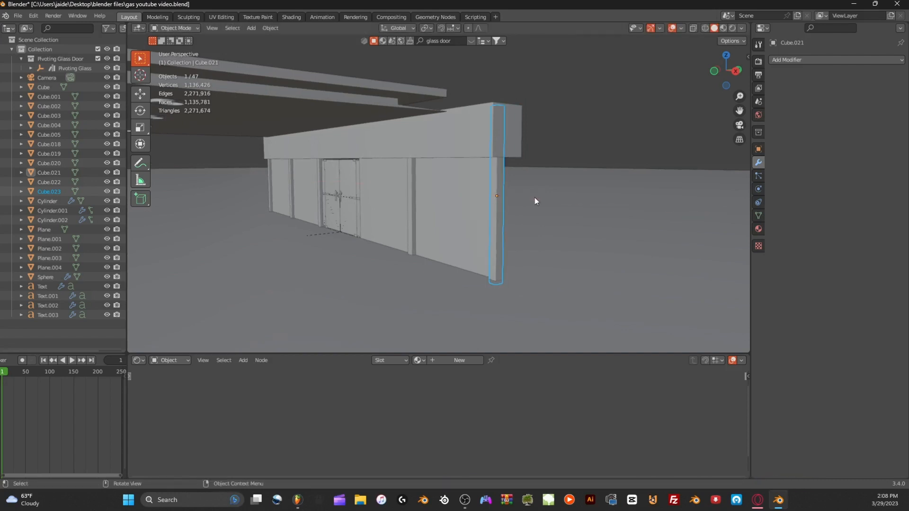
Try to scale the copied corner post by 55 along X.
key("s")
key("x")
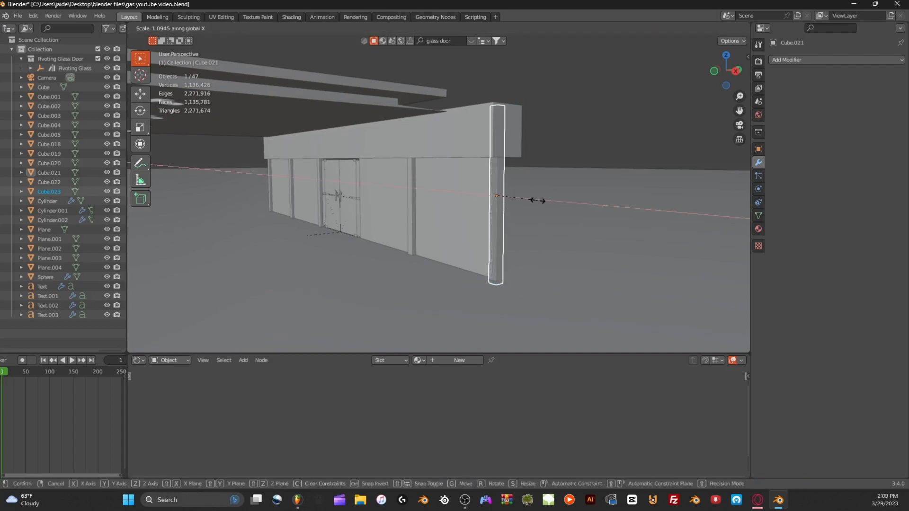
type("55")
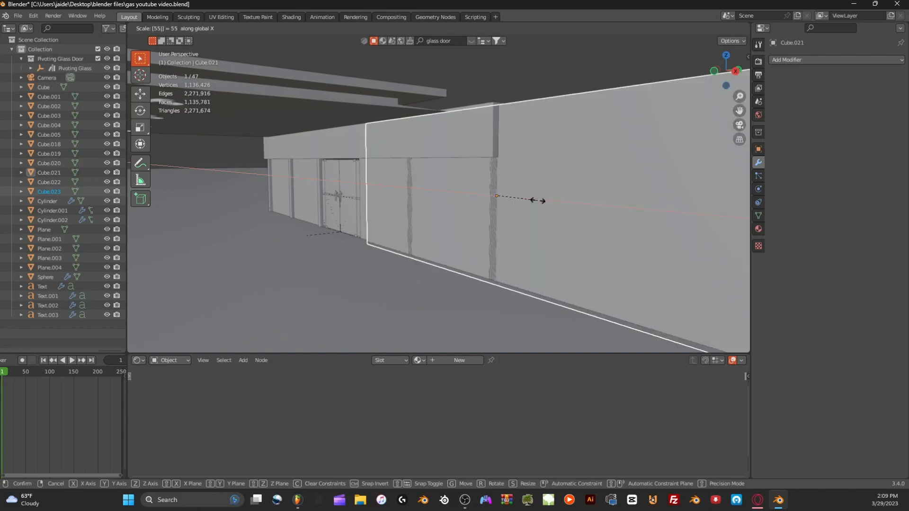
left_click(542, 199)
middle_click_drag(542, 200, 598, 191)
key("ctrl+z")
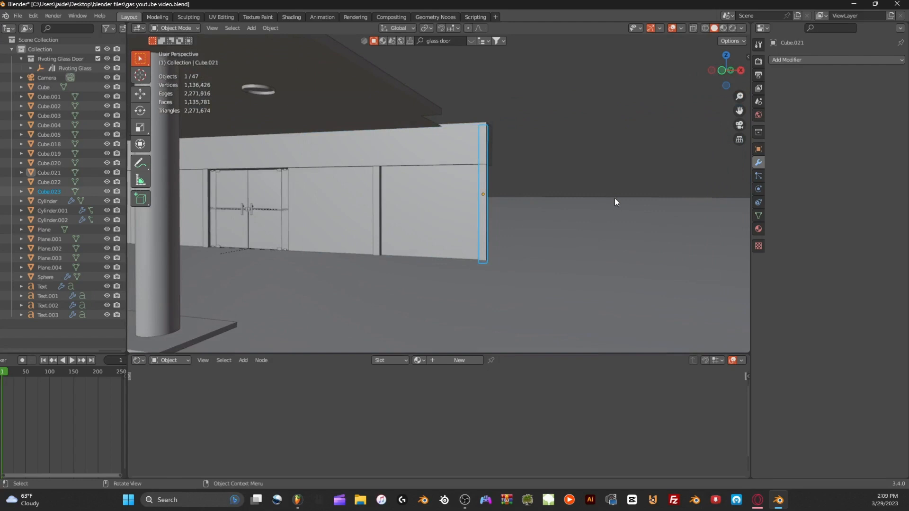
Scale the copied corner post by 20 along X to form a wide wall.
key("s")
type("x")
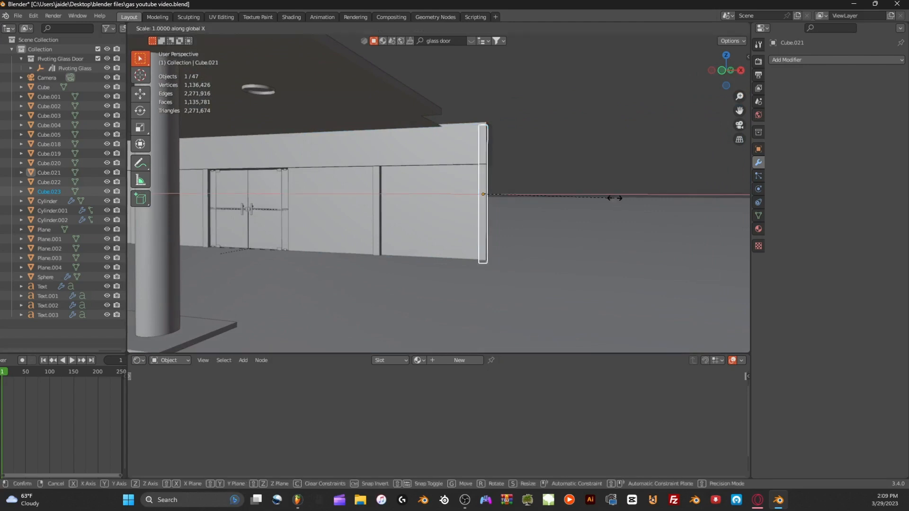
type("20")
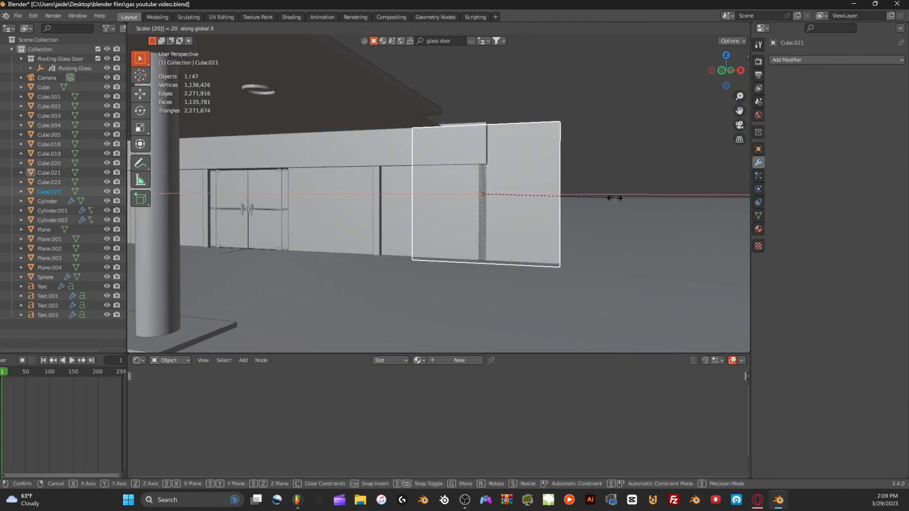
key("Return")
Scale the new wall along Y in two passes so it is thinner than the corner post.
scroll(614, 197, "down", 1)
left_click(721, 70)
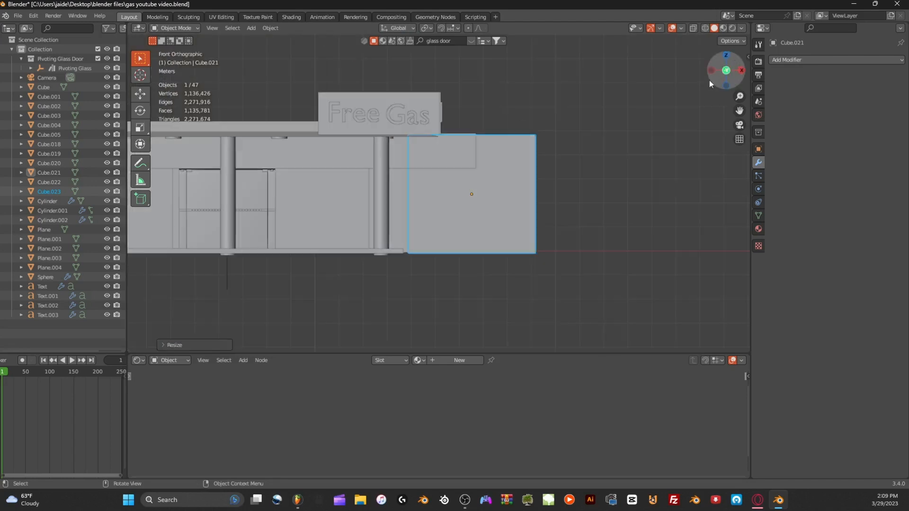
middle_click_drag(652, 104, 583, 127, "shift")
scroll(626, 109, "up", 5)
key("s")
key("y")
left_click(575, 142)
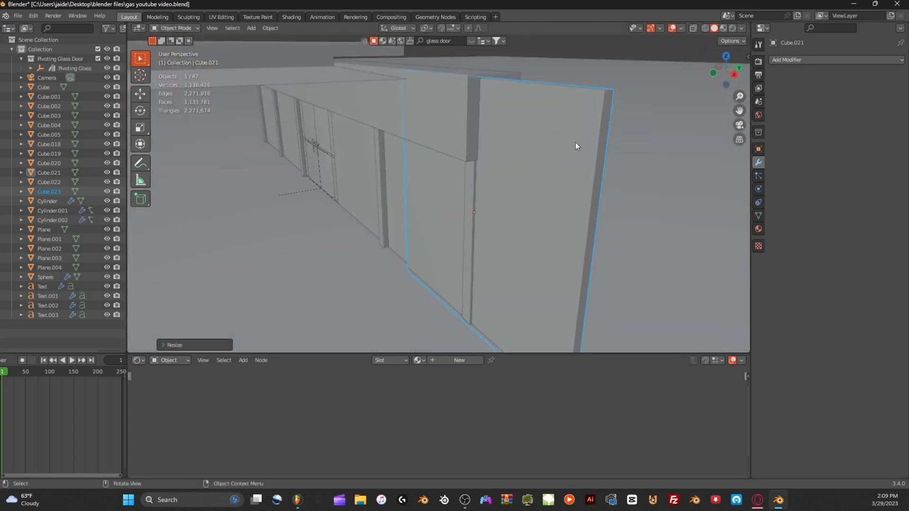
key("s")
key("y")
left_click(577, 139)
In front view, scale the new wall down along Z so it is shorter than the post.
left_click(713, 73)
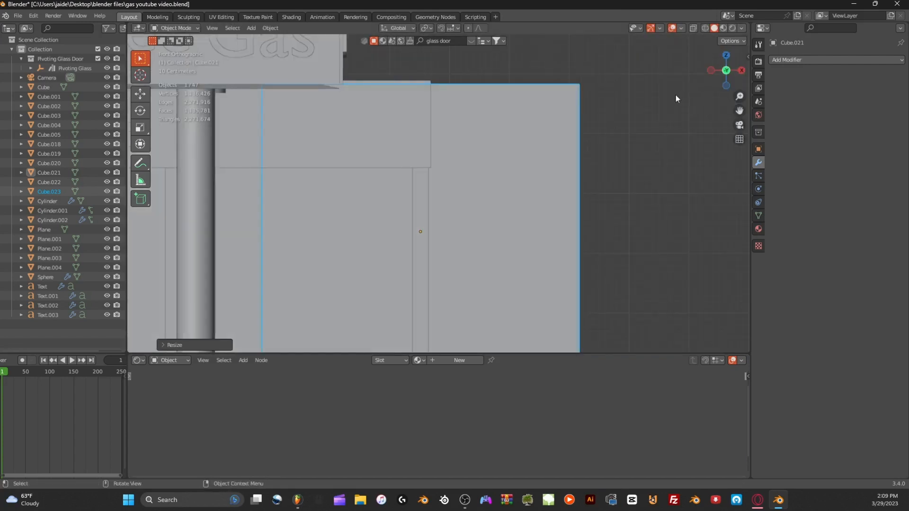
scroll(675, 93, "down", 4)
key("s")
key("z")
left_click(623, 111)
Lower the new wall along Z by about 0.46 m and nudge it so its base sits on the ground line.
key("g")
key("z")
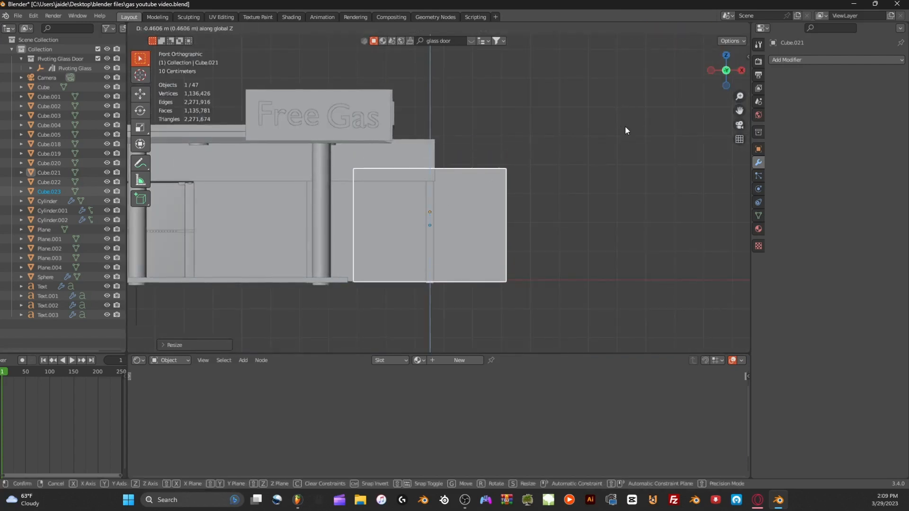
left_click(626, 129)
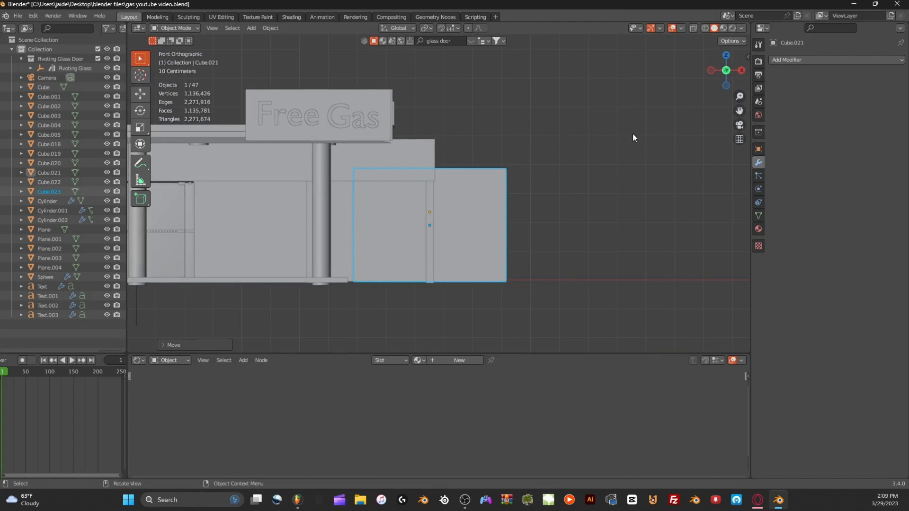
scroll(632, 133, "up", 2)
key("g")
key("z")
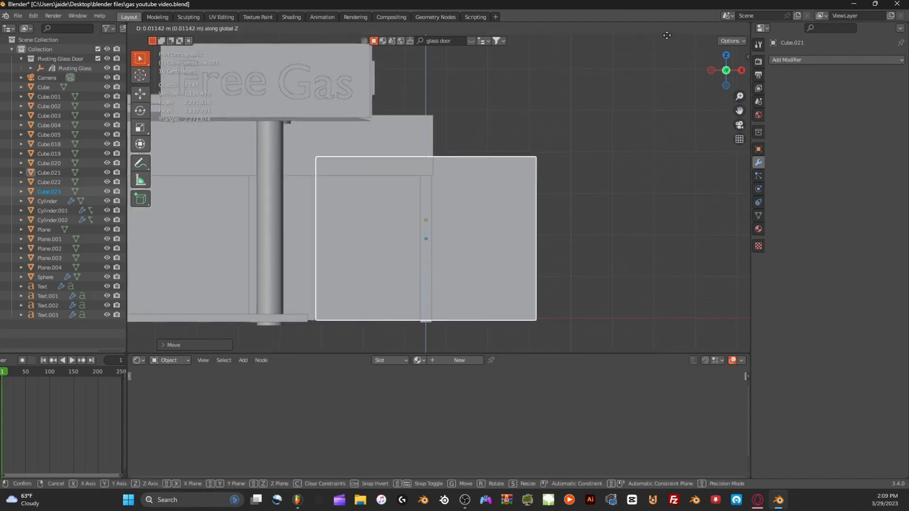
left_click(667, 349)
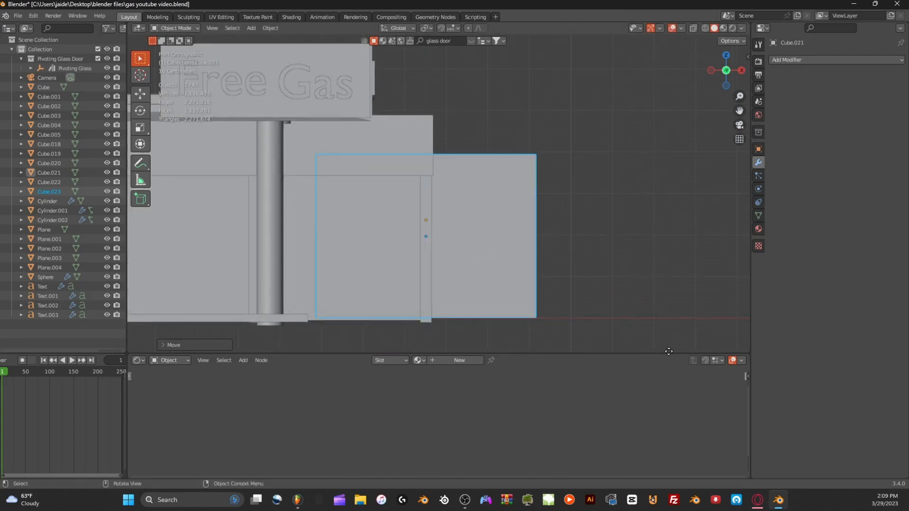
Fine-tune the new wall's height along Z so its base lines up with the ground line.
key("g")
key("z")
left_click(669, 352)
key("g")
key("z")
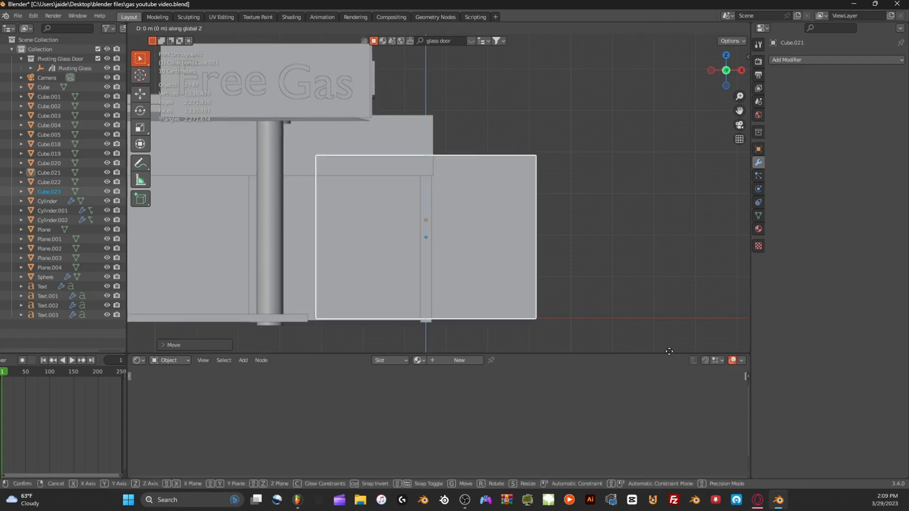
left_click(669, 352)
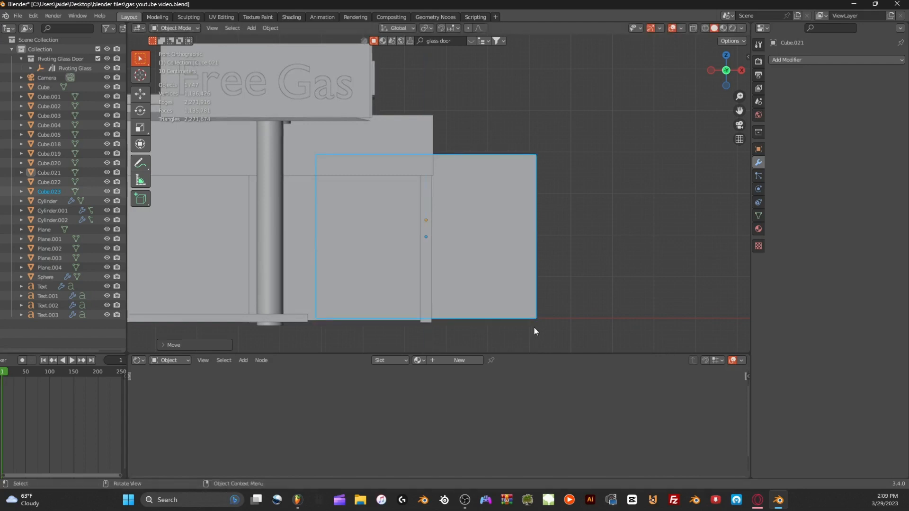
Move the new wall about 2.65 m along X so its inner edge meets the middle of the corner post.
key("g")
key("x")
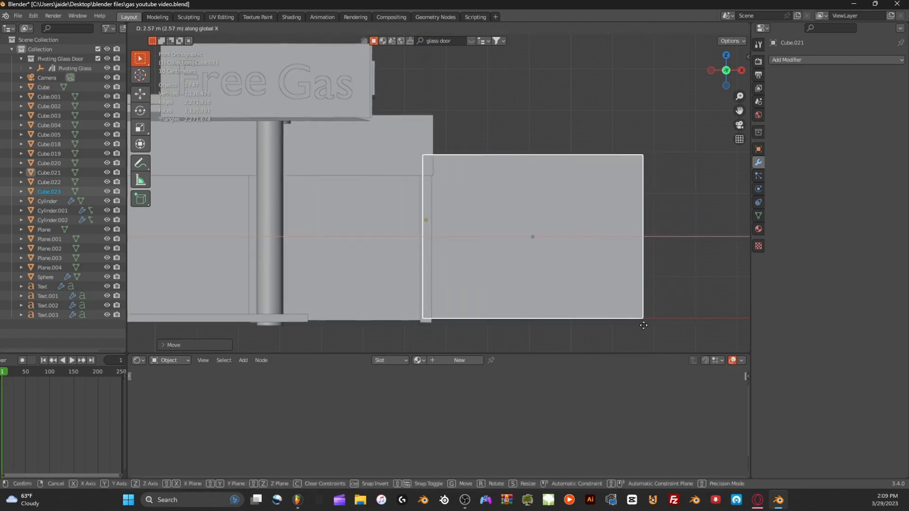
left_click(644, 326)
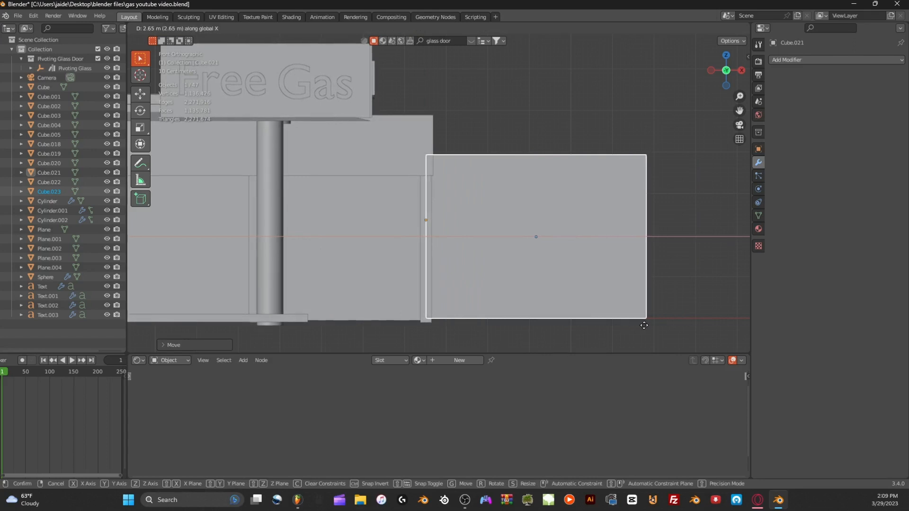
scroll(428, 194, "up", 1)
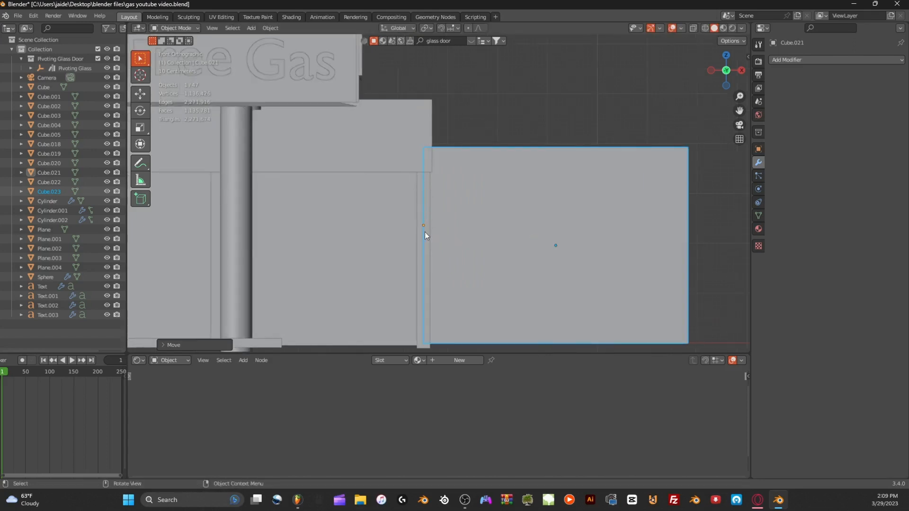
Copy the end wall and move the duplicate along X to the opposite end of the store.
scroll(425, 235, "down", 5)
middle_click_drag(453, 217, 583, 225, "shift")
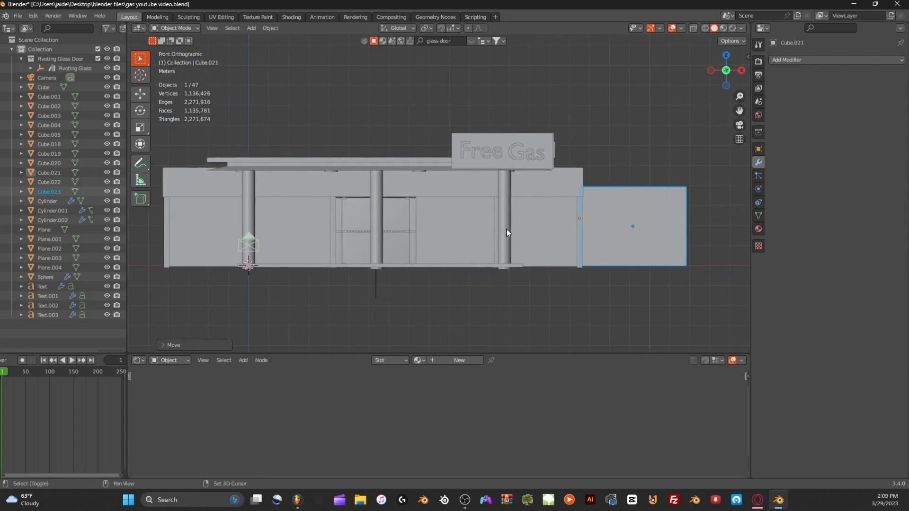
middle_click_drag(506, 229, 637, 227, "shift")
key("ctrl+c")
key("ctrl+v")
key("g")
key("x")
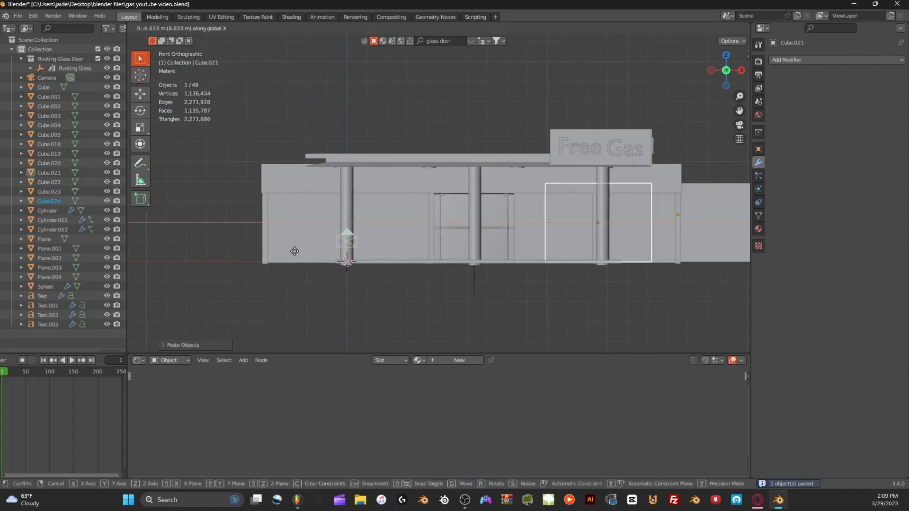
left_click(187, 254)
Shift the duplicated wall about -1.46 m along X so its inner edge meets the middle of that end's corner post.
middle_click_drag(266, 241, 519, 224, "shift")
scroll(383, 238, "up", 5)
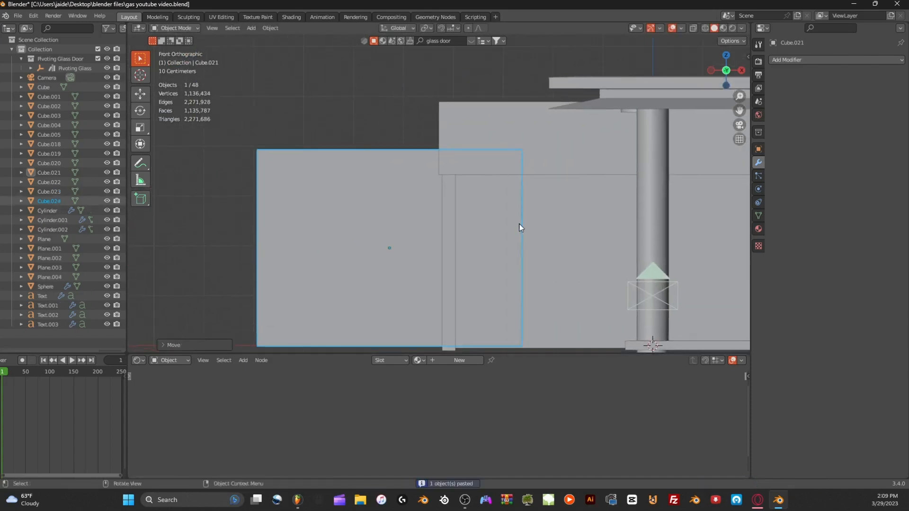
key("g")
key("x")
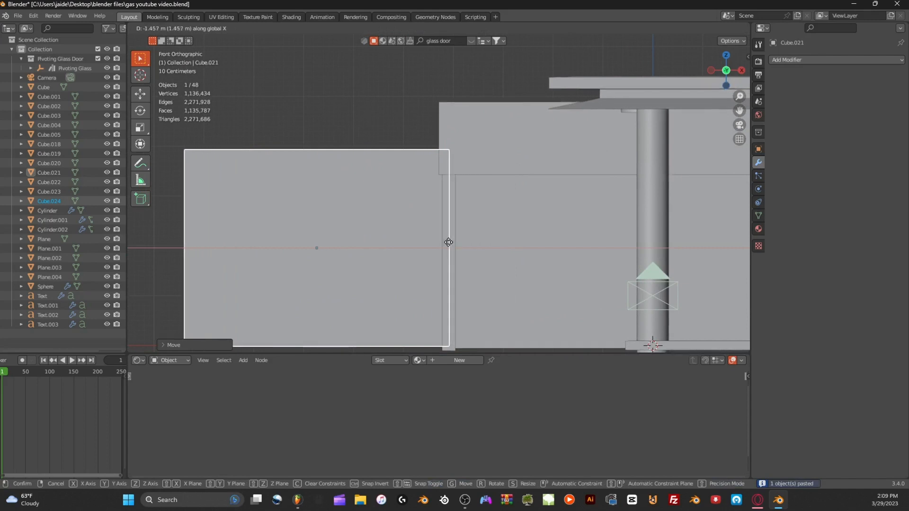
left_click(448, 242)
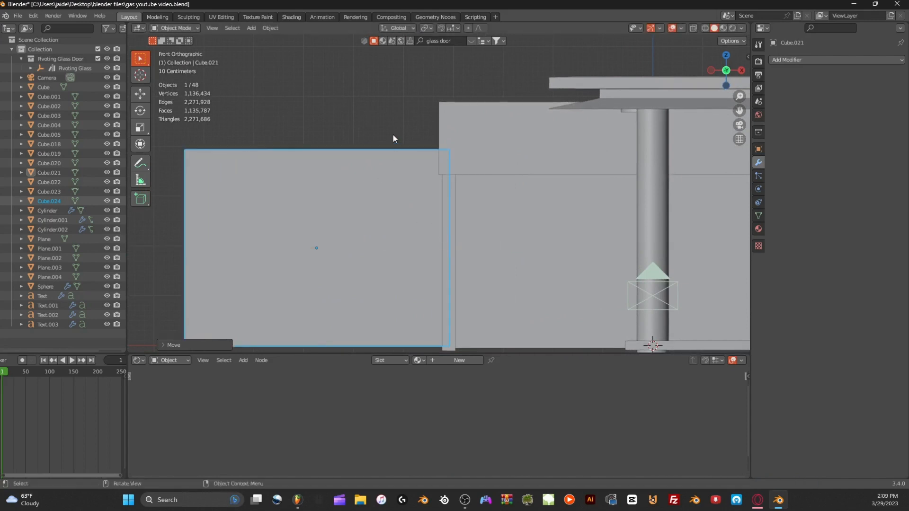
Scale the store's roof beam up along X so it extends over the added end walls.
scroll(443, 161, "down", 10)
left_click(443, 161)
middle_click_drag(565, 183, 523, 186)
left_click(522, 186)
key("s")
key("x")
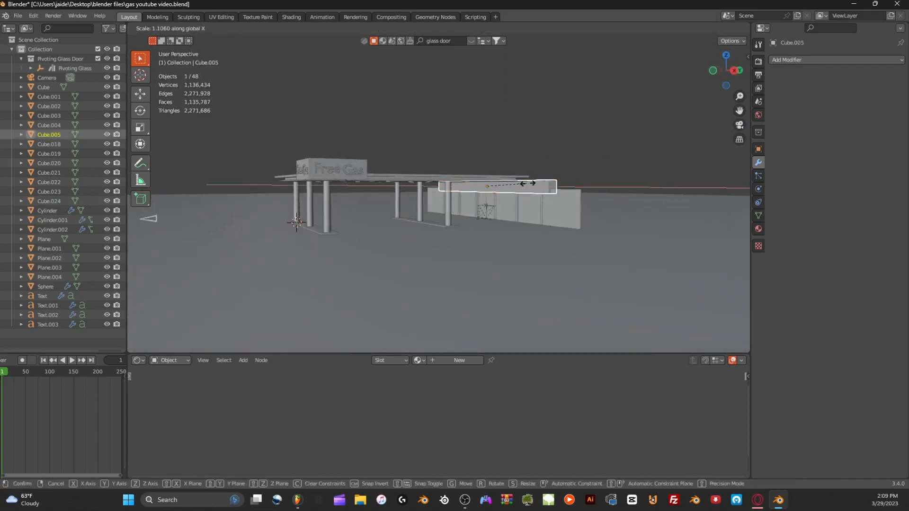
left_click(637, 183)
Inspect the beam's overhang at the wall end and fine-tune its X scale by about 1.008.
scroll(621, 195, "up", 10)
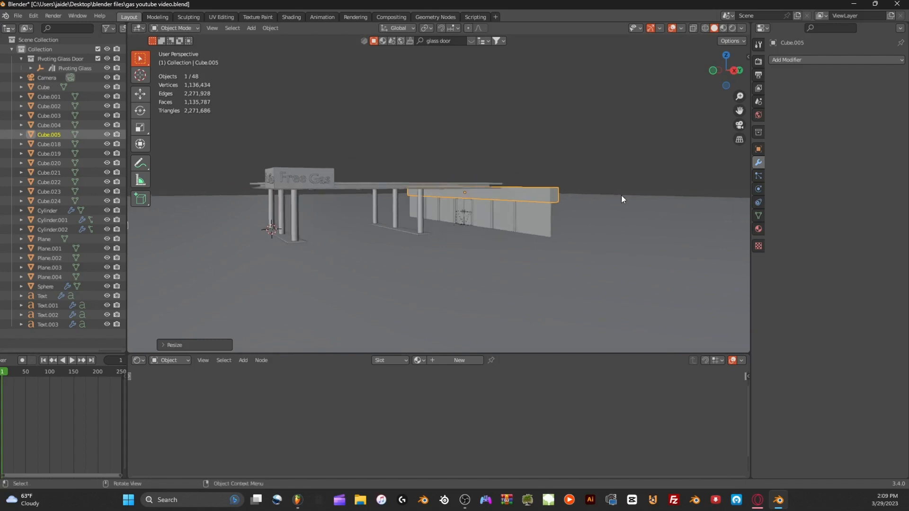
middle_click_drag(542, 175, 426, 178, "shift")
middle_click_drag(577, 182, 577, 179)
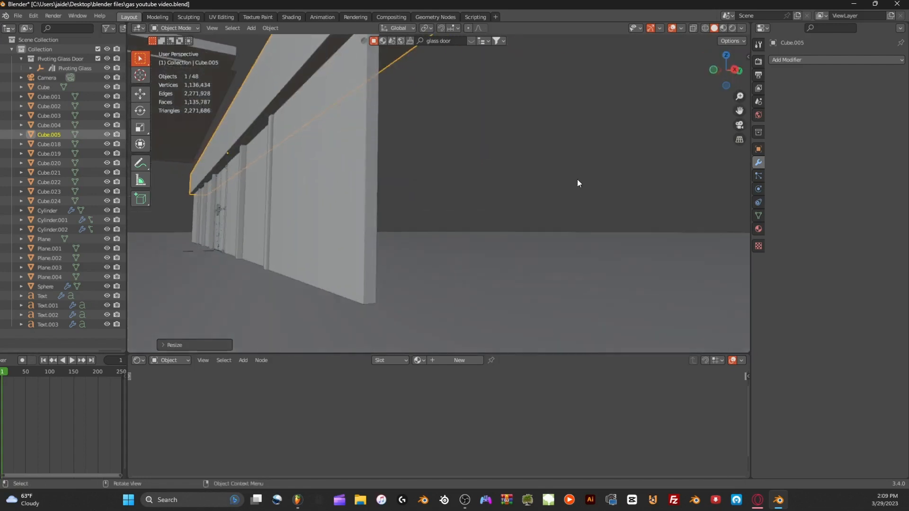
scroll(575, 180, "down", 2)
key("s")
key("x")
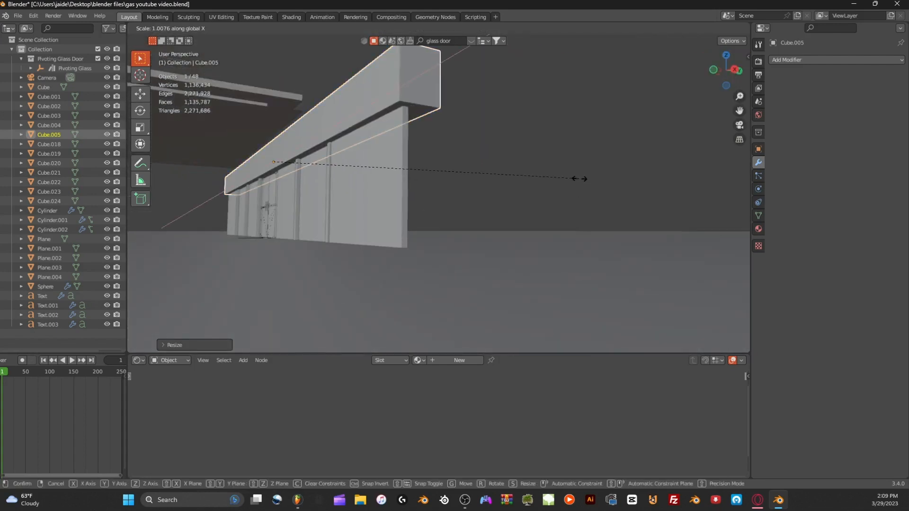
left_click(577, 180)
Copy the corner post, move it along X to the new wall's outer edge, and check its placement in front view with X-ray.
left_click(331, 179)
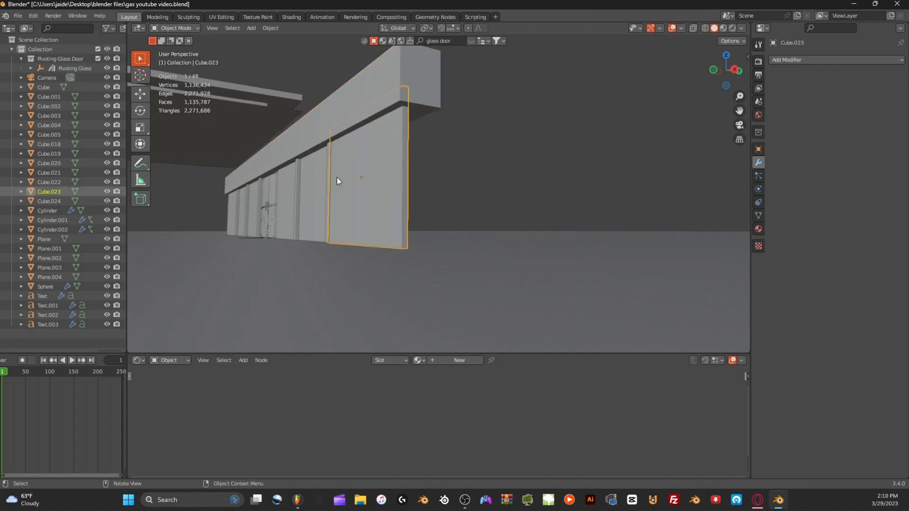
left_click(332, 150)
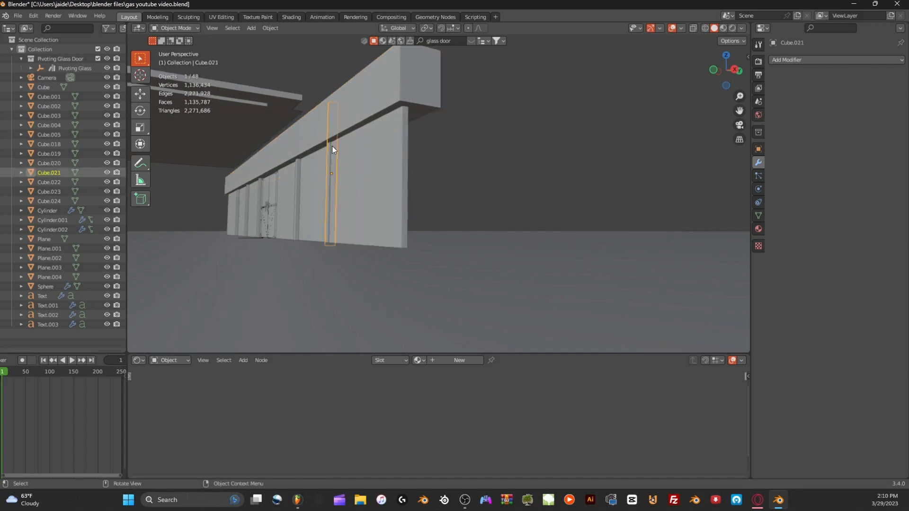
key("ctrl+c")
key("ctrl+v")
key("g")
key("x")
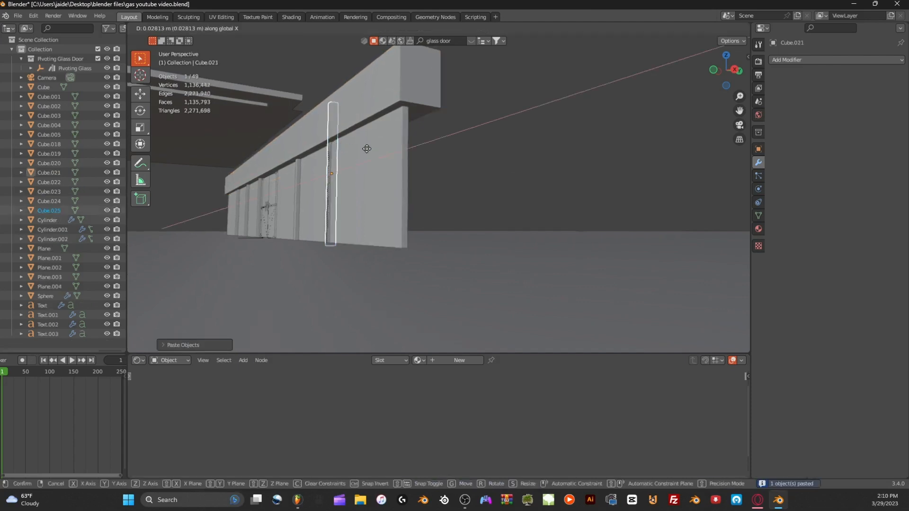
left_click(453, 144)
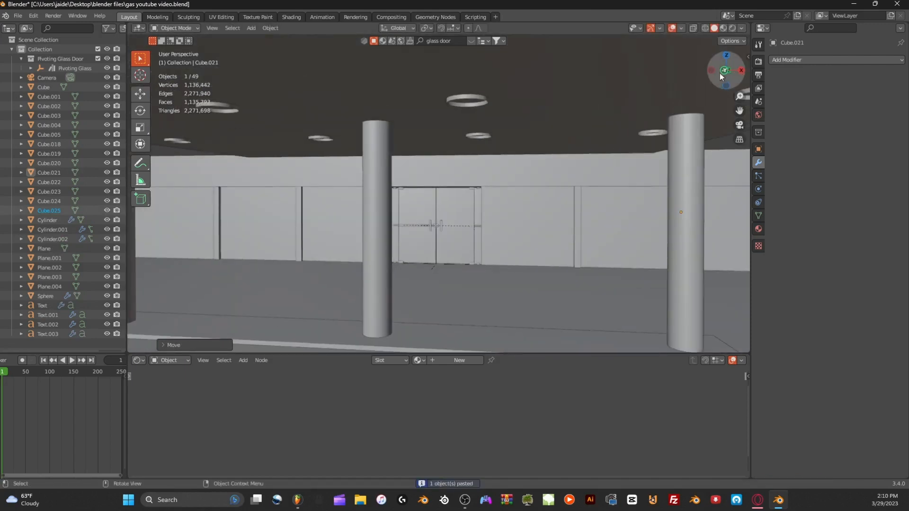
left_click(720, 71)
scroll(668, 95, "up", 5)
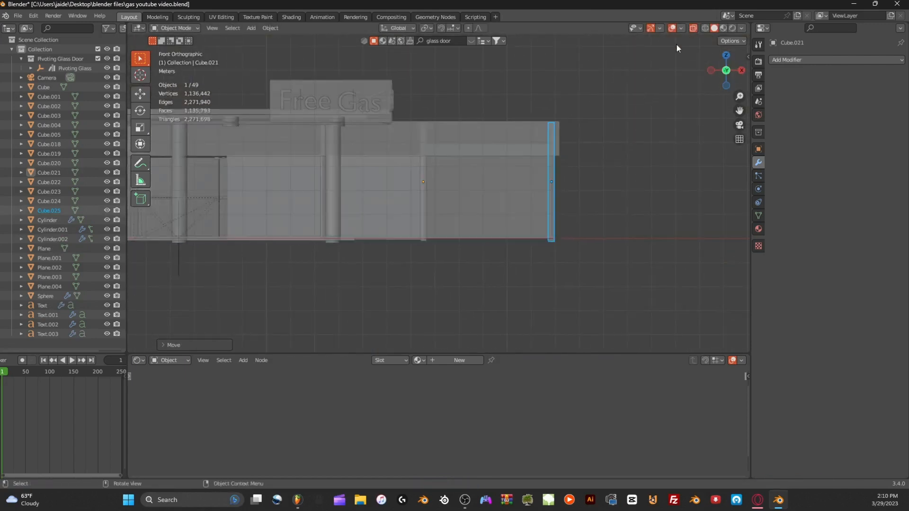
scroll(591, 109, "up", 6)
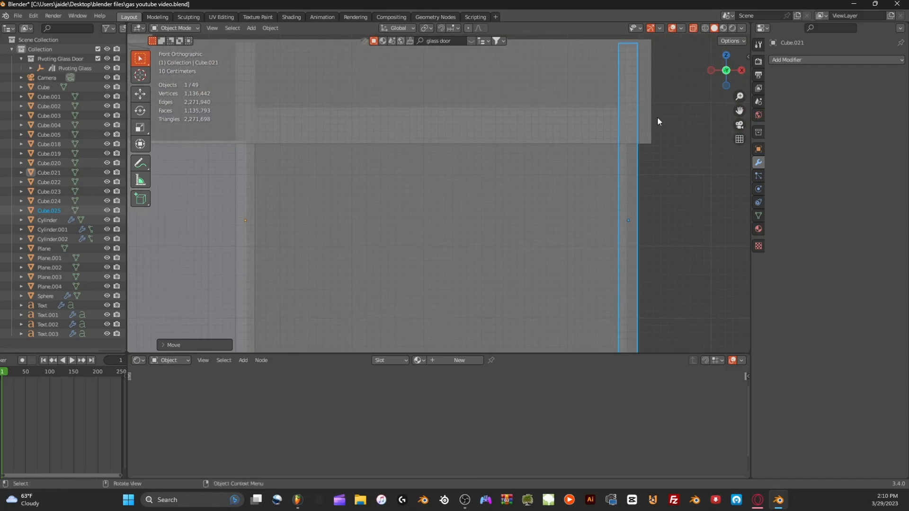
scroll(658, 122, "down", 6)
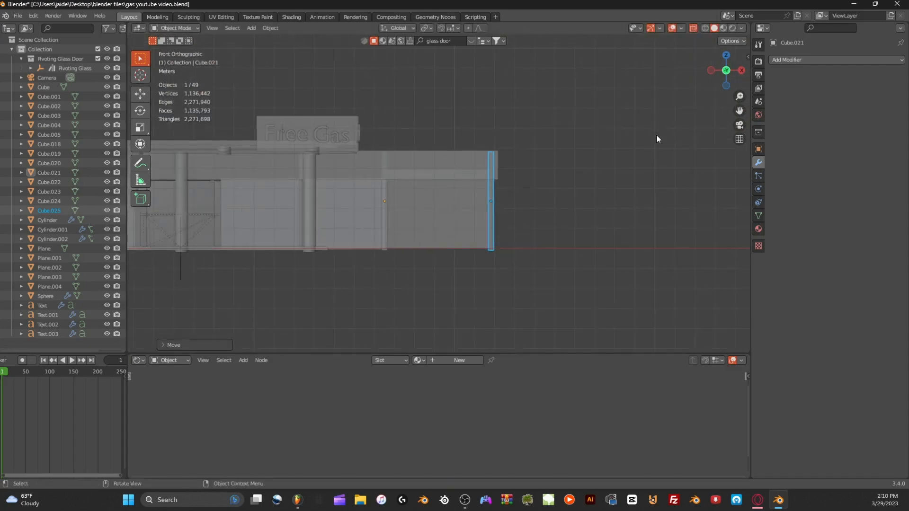
Paste another post and move it along X to the outer edge of the wall at the opposite end.
key("ctrl+v")
key("g")
key("x")
left_click(308, 163)
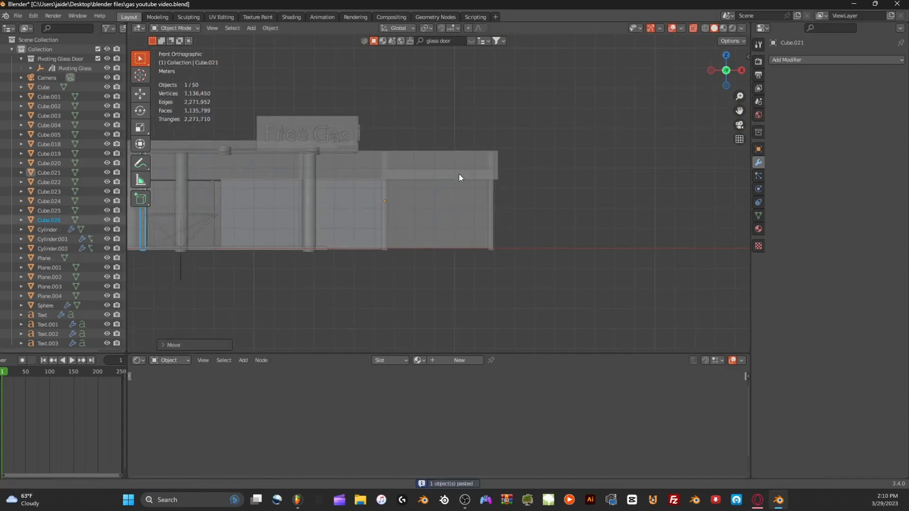
middle_click_drag(176, 208, 592, 212, "shift")
key("g")
key("x")
left_click(308, 204)
key("KP_Decimal")
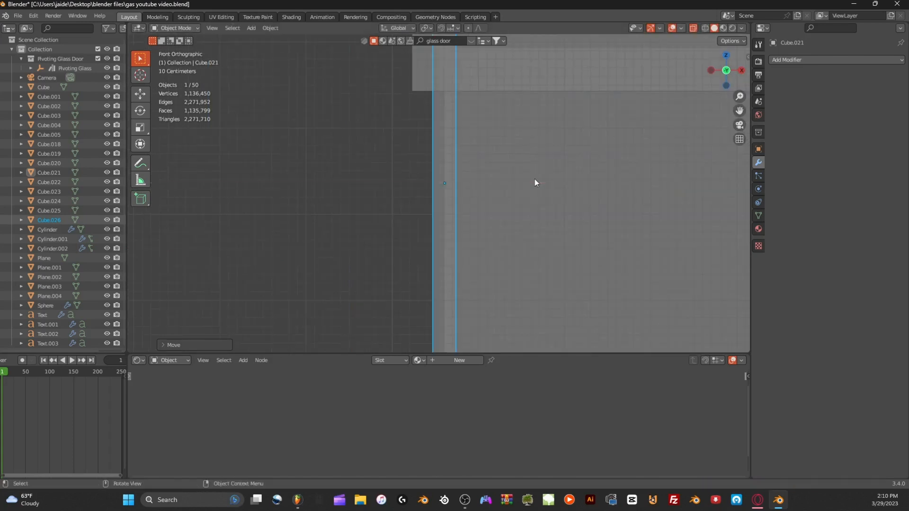
Turn off X-ray display, view the whole gas station, and save the file.
scroll(537, 177, "down", 5)
middle_click_drag(544, 172, 547, 168)
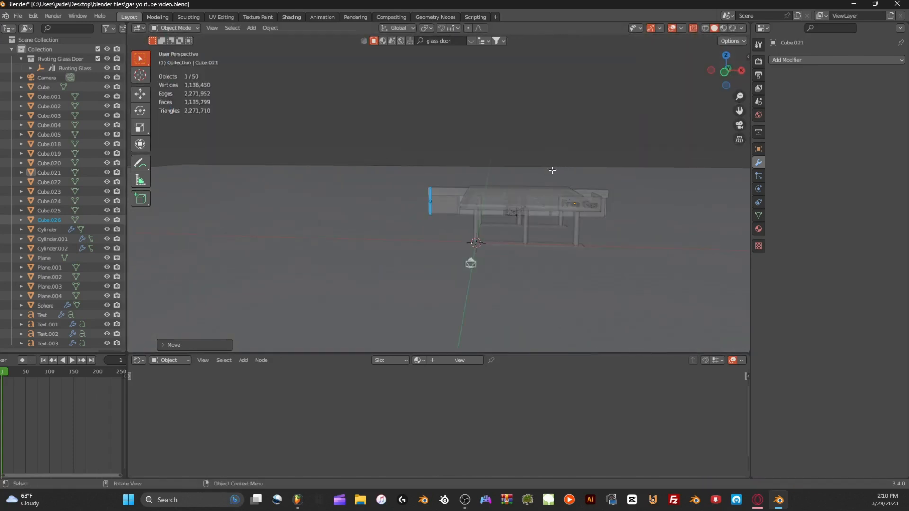
key("Tab")
left_click(693, 30)
middle_click_drag(603, 112, 566, 163)
scroll(594, 130, "up", 4)
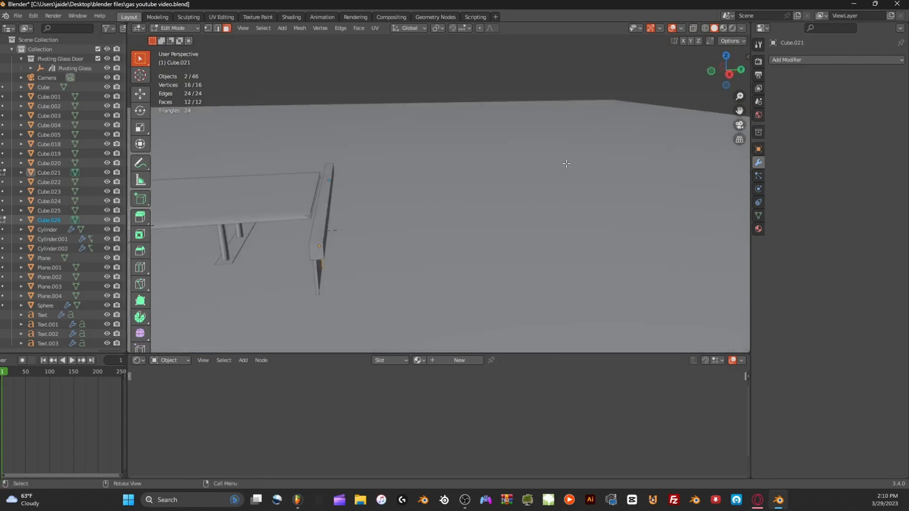
scroll(464, 132, "down", 2)
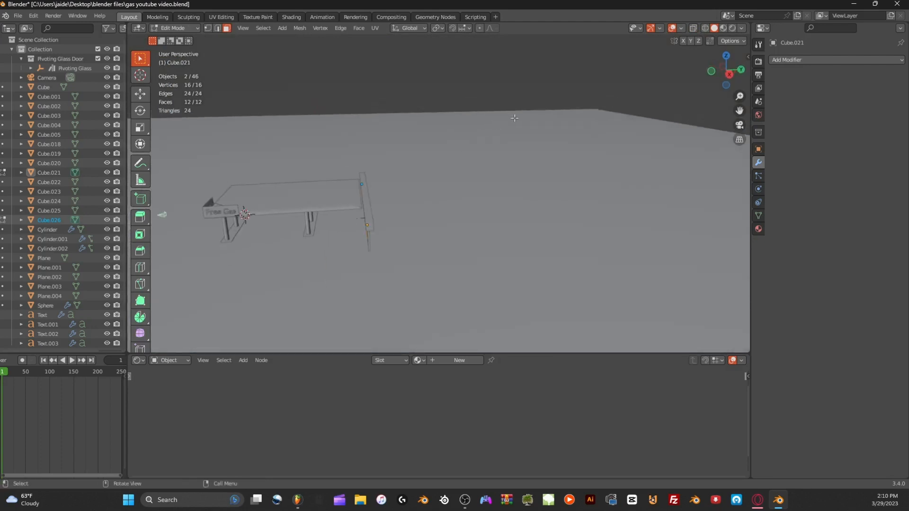
middle_click_drag(406, 127, 471, 119)
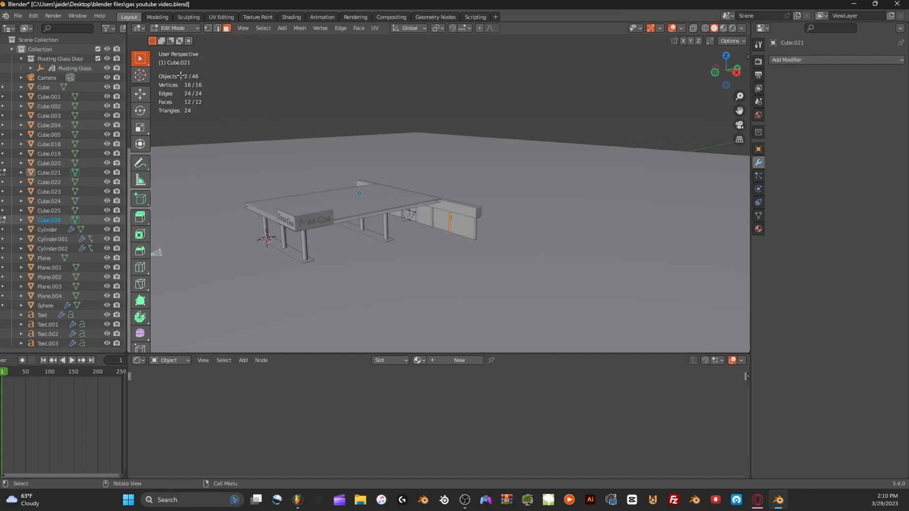
key("ctrl+s")
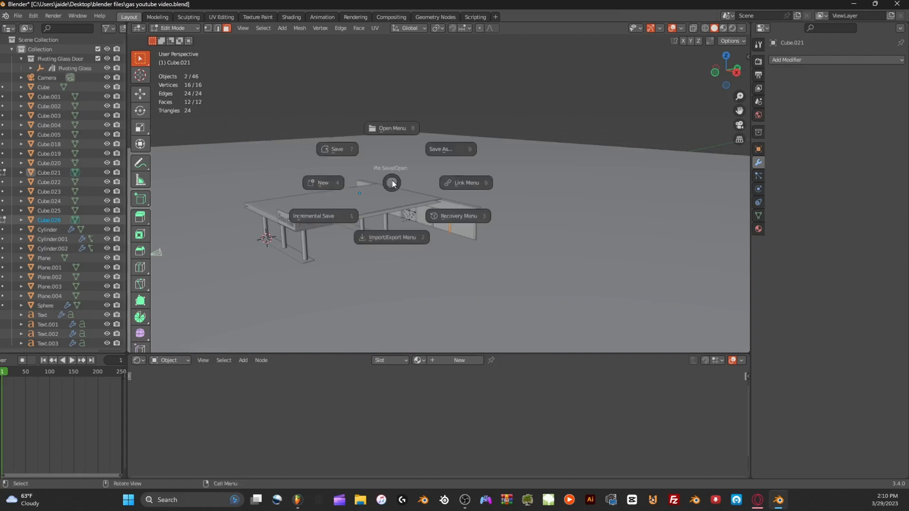
left_click(348, 149)
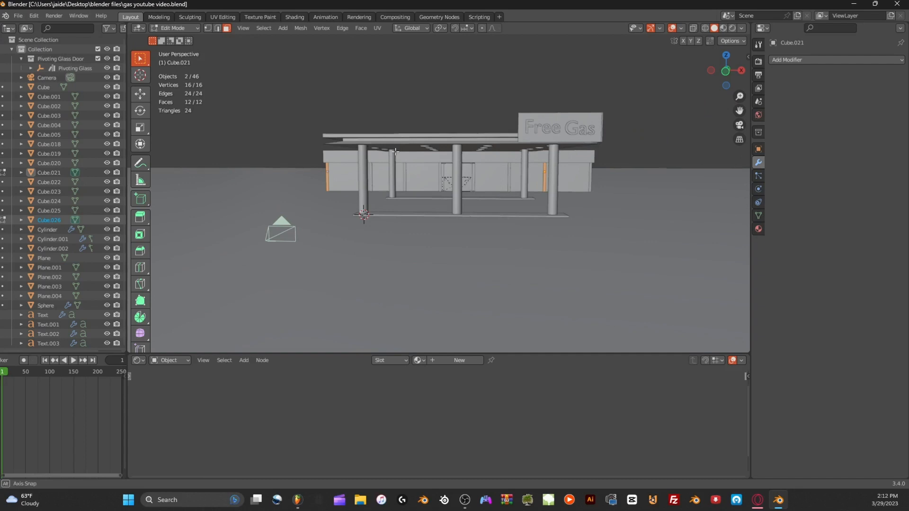
Extrude the roof beam's back face about 13.63 m backward to form the store's roof.
middle_click_drag(395, 151, 362, 153)
scroll(462, 146, "up", 5)
key("Tab")
left_click(348, 152)
key("Tab")
left_click(296, 153)
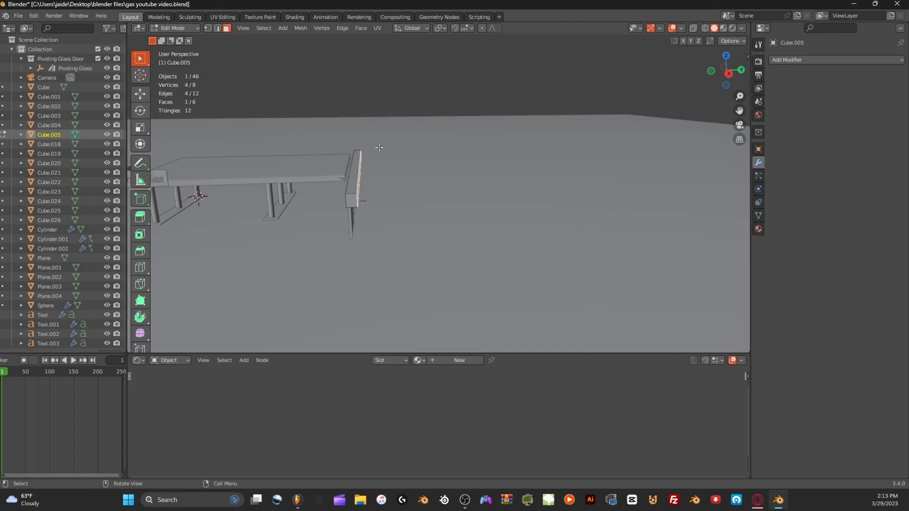
key("e")
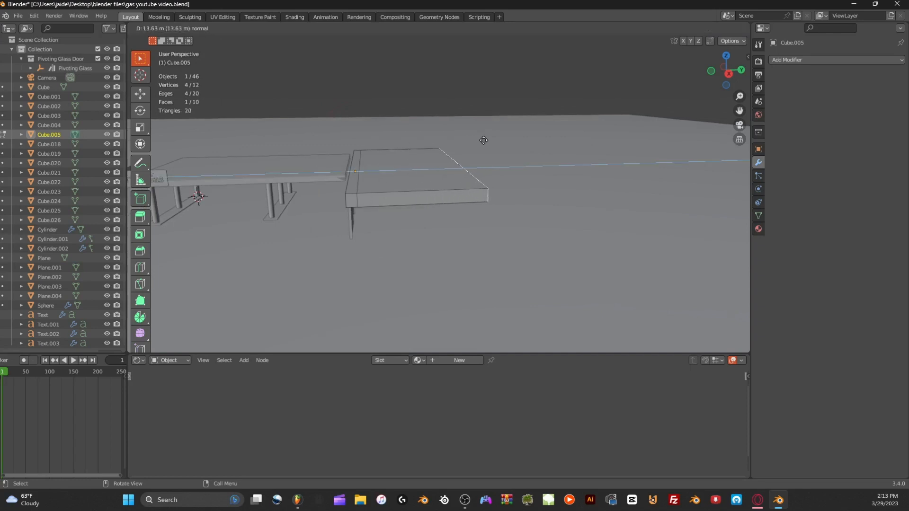
left_click(484, 140)
scroll(472, 154, "down", 1)
Subdivide the mesh of the post at the +X end of the store.
middle_click_drag(470, 156, 341, 199)
key("Tab")
key("Tab")
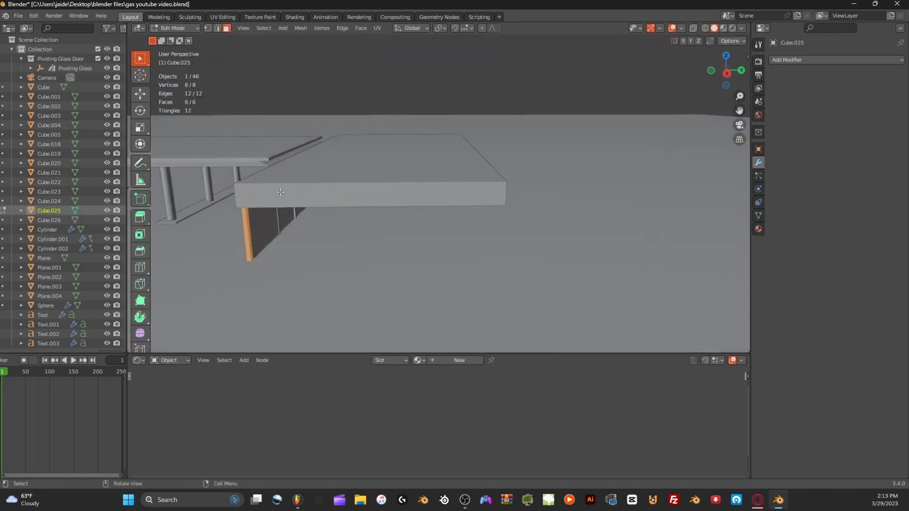
right_click(280, 192)
left_click(280, 192)
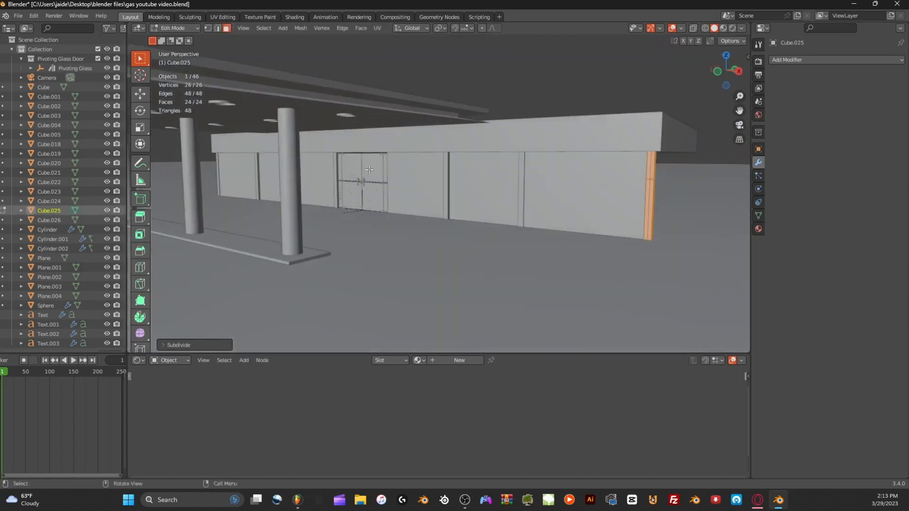
Select the two inner back faces of the +X end post and extrude them about 15.46 m backward as a side wall.
middle_click_drag(370, 170, 321, 174)
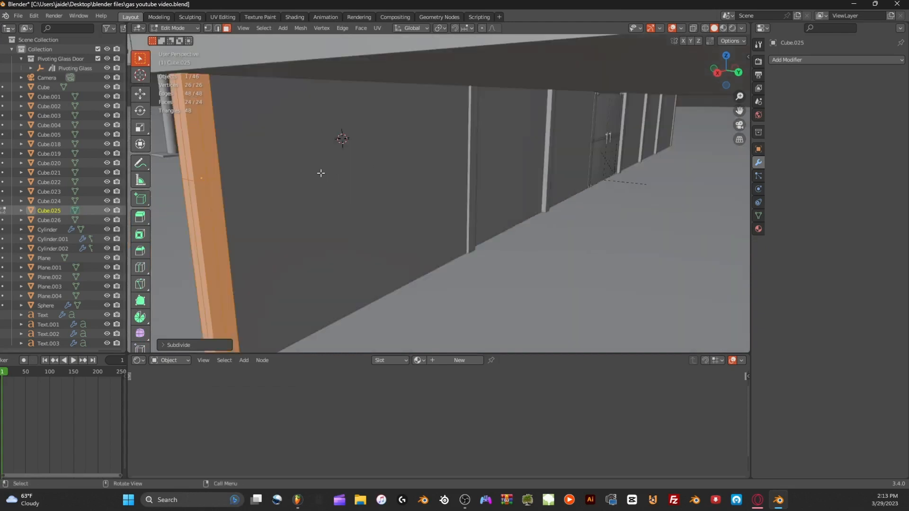
left_click(209, 163)
left_click(220, 203, "shift")
scroll(229, 201, "down", 1)
middle_click_drag(343, 204, 529, 181)
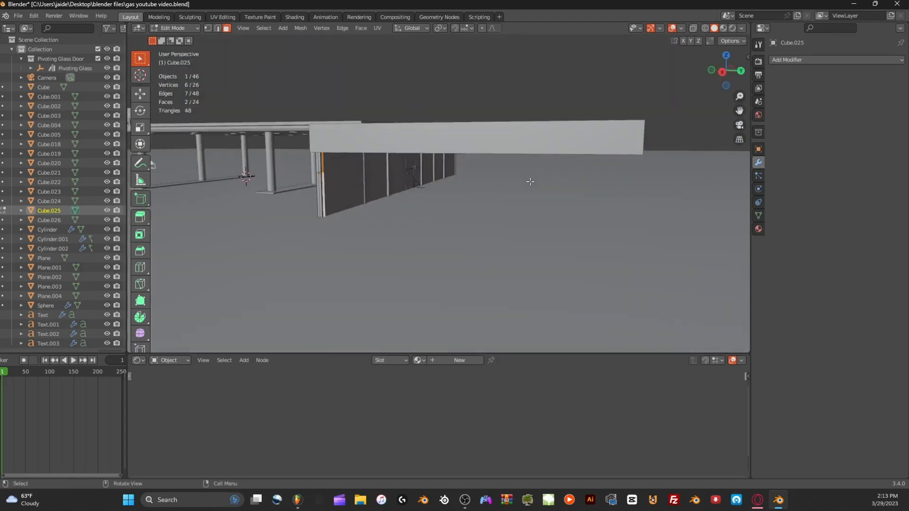
key("e")
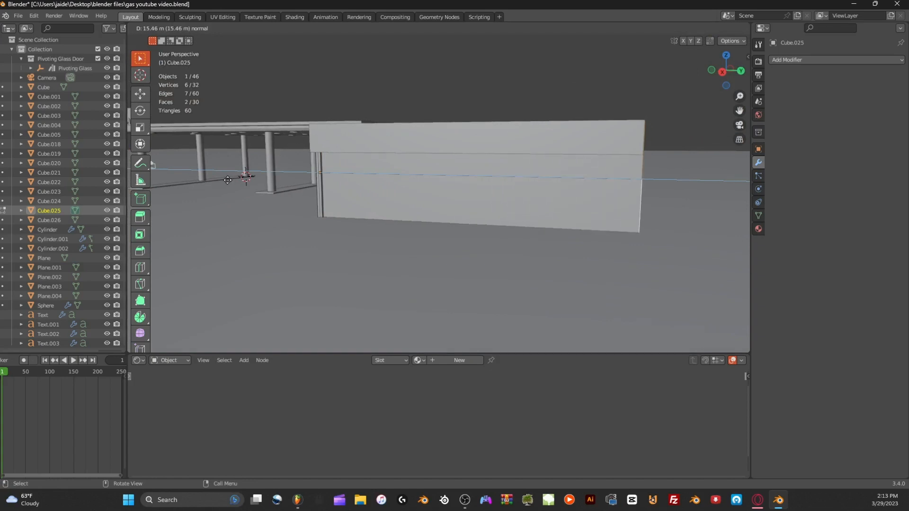
left_click(228, 179)
middle_click_drag(227, 180, 268, 159)
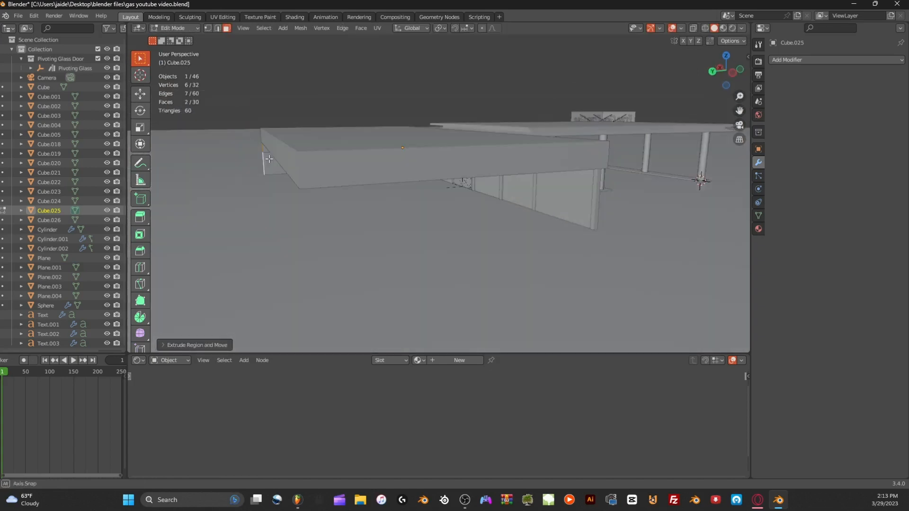
Subdivide the back face of the post at the opposite end of the store.
key("Tab")
left_click(594, 178)
right_click(595, 177)
left_click(597, 175)
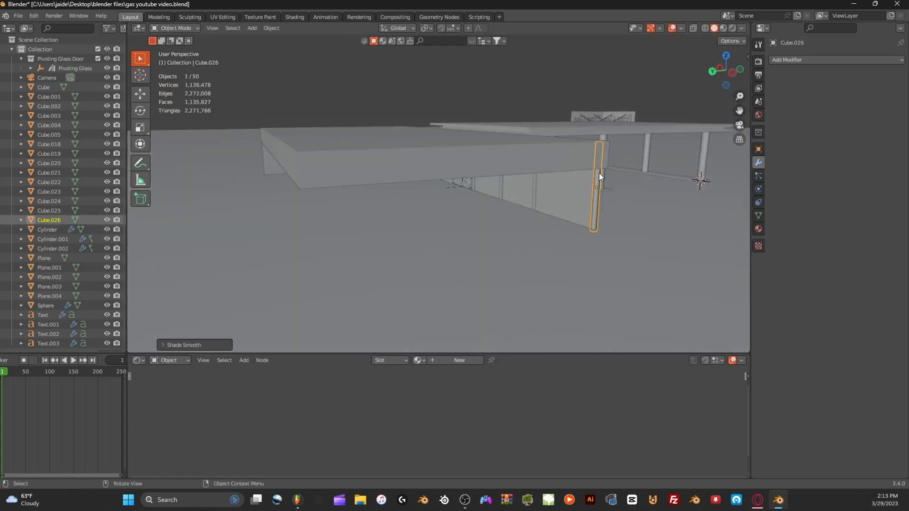
right_click(600, 174)
left_click(584, 189)
key("Tab")
right_click(608, 181)
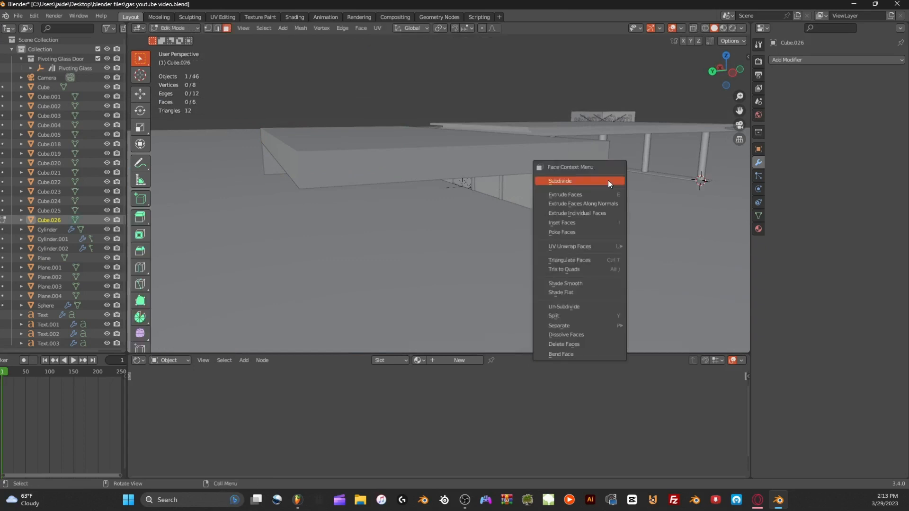
left_click(608, 181)
Extrude two of that post's subdivided back faces backward under the roof, adjusting their depth along Y to form the second side wall.
middle_click_drag(608, 180, 660, 179)
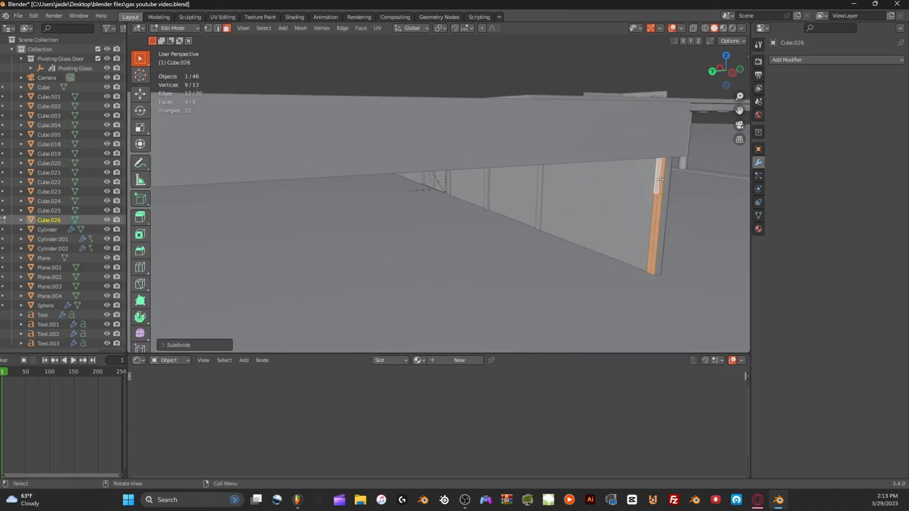
left_click(657, 185)
left_click(656, 203, "shift")
scroll(656, 203, "down", 2)
middle_click_drag(656, 203, 650, 205)
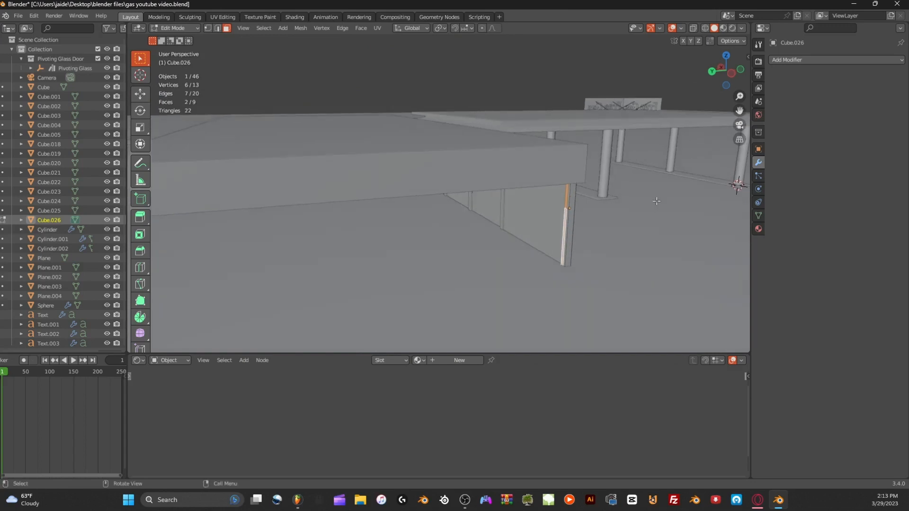
scroll(615, 203, "down", 6)
key("e")
left_click(526, 207)
mouse_move(525, 207)
middle_mouse_down()
mouse_move(481, 205)
mouse_move(429, 184)
mouse_move(504, 196)
mouse_move(380, 195)
mouse_move(519, 192)
middle_mouse_up()
scroll(430, 185, "up", 4)
key("g")
key("y")
left_click(493, 199)
key("Tab")
scroll(475, 189, "down", 4)
scroll(519, 192, "up", 4)
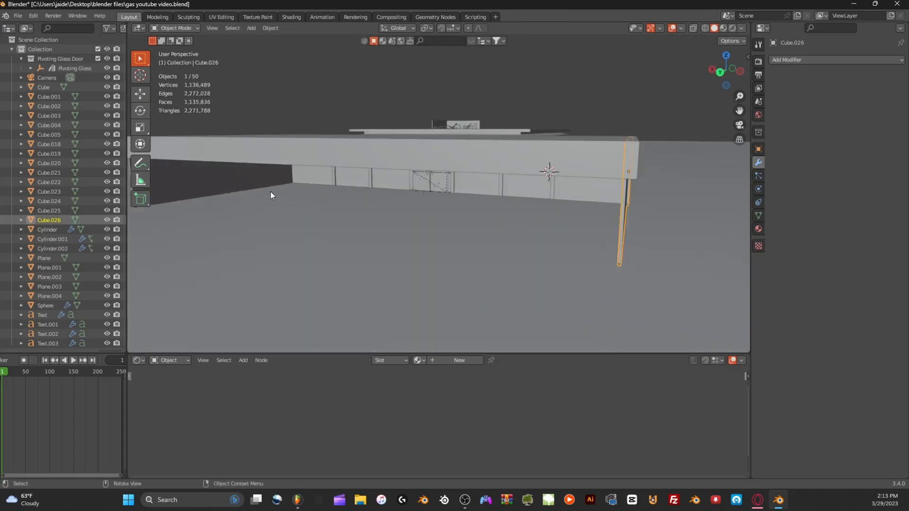
Subdivide the two inner faces of the side wall that extends from the +X end post.
left_click(231, 178)
scroll(239, 175, "down", 2)
key("Tab")
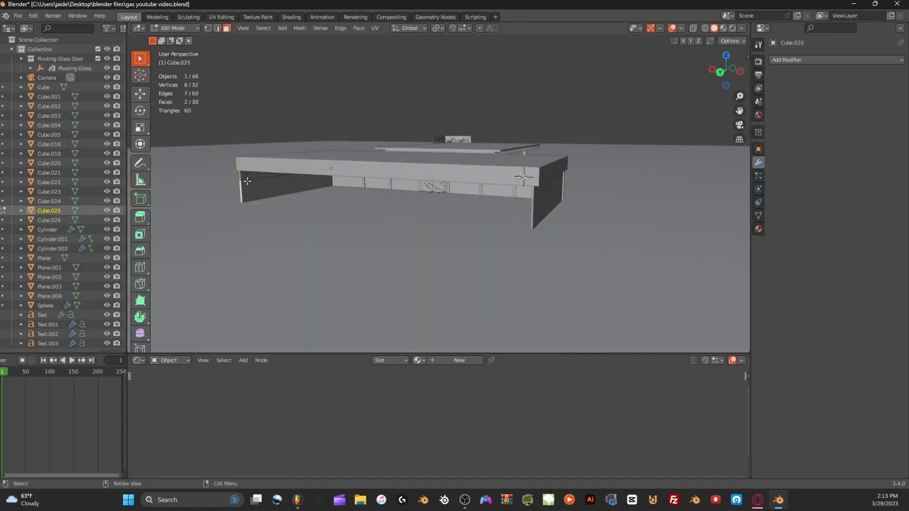
left_click(243, 177)
right_click(245, 177)
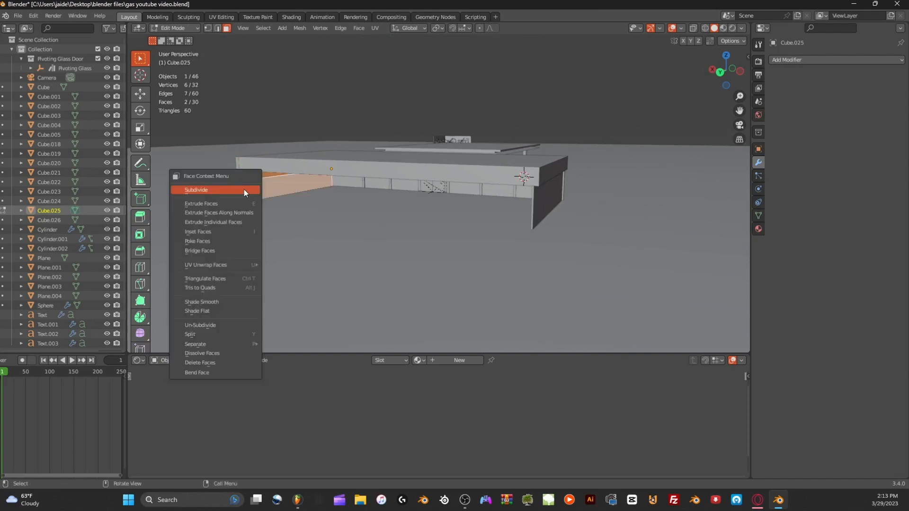
left_click(246, 178)
Extrude the rear subdivided faces of that side wall about 31 m across to the opposite wall, closing the store's back.
left_click(246, 178)
left_click(253, 189, "shift")
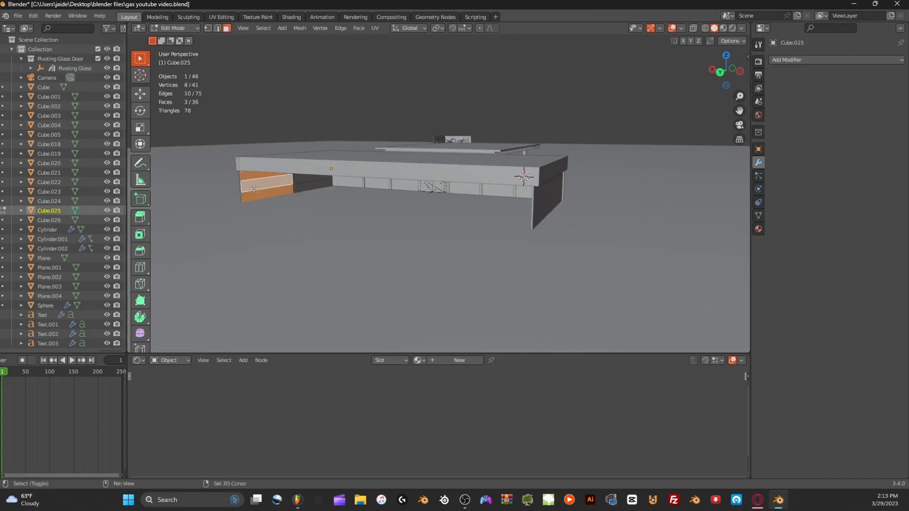
key("e")
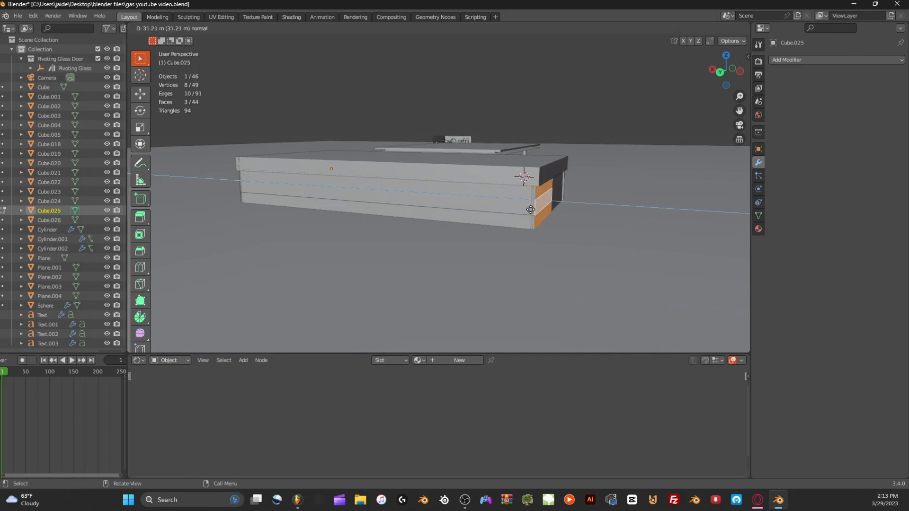
left_click(526, 208)
key("Tab")
Subdivide the narrow top face along the front of the store roof twice.
scroll(538, 193, "down", 3)
middle_click_drag(538, 193, 379, 186)
scroll(368, 182, "down", 4)
scroll(379, 186, "up", 2)
middle_click_drag(519, 183, 430, 175)
scroll(429, 175, "up", 7)
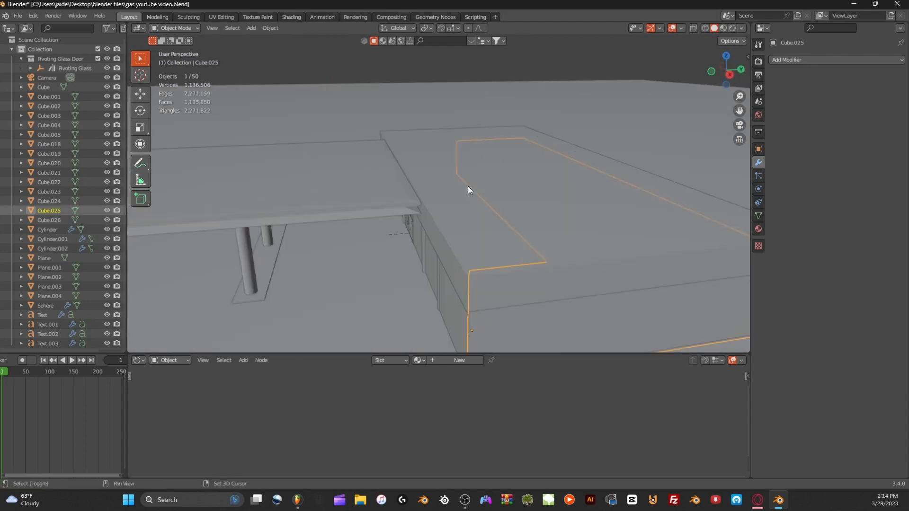
left_click(403, 187)
key("Tab")
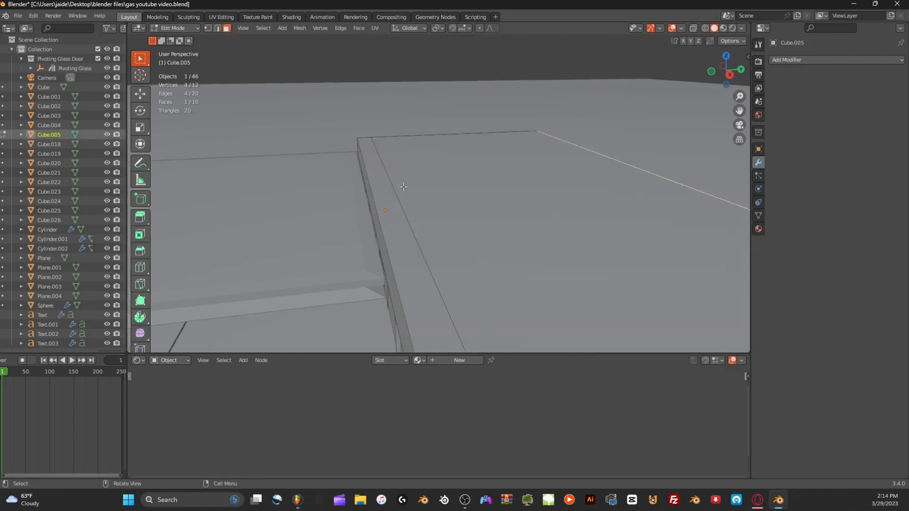
left_click(397, 185)
scroll(397, 185, "down", 3)
right_click(397, 185)
left_click(396, 184)
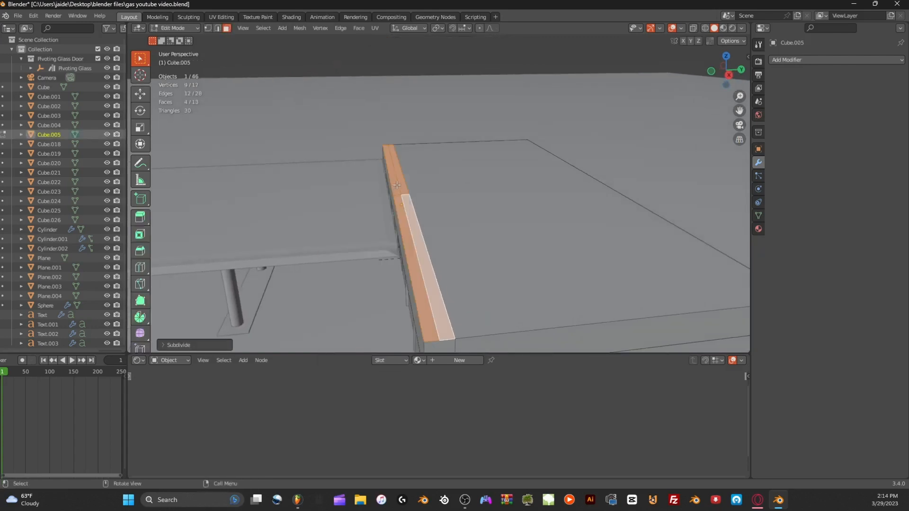
scroll(397, 185, "up", 4)
right_click(396, 186)
left_click(395, 183)
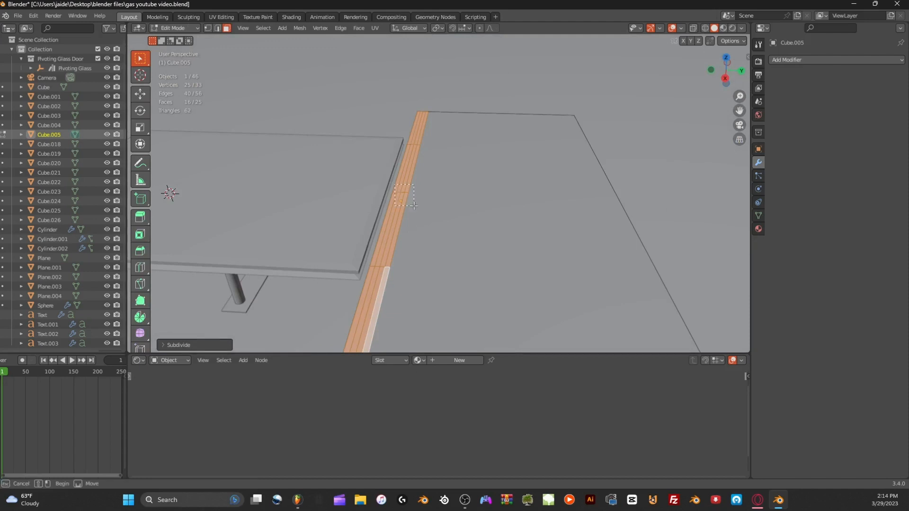
Select the eight middle faces of the subdivided roof strip and extrude them upward into a raised block.
left_click(423, 195, "shift")
left_click(397, 187)
left_click(404, 188, "shift")
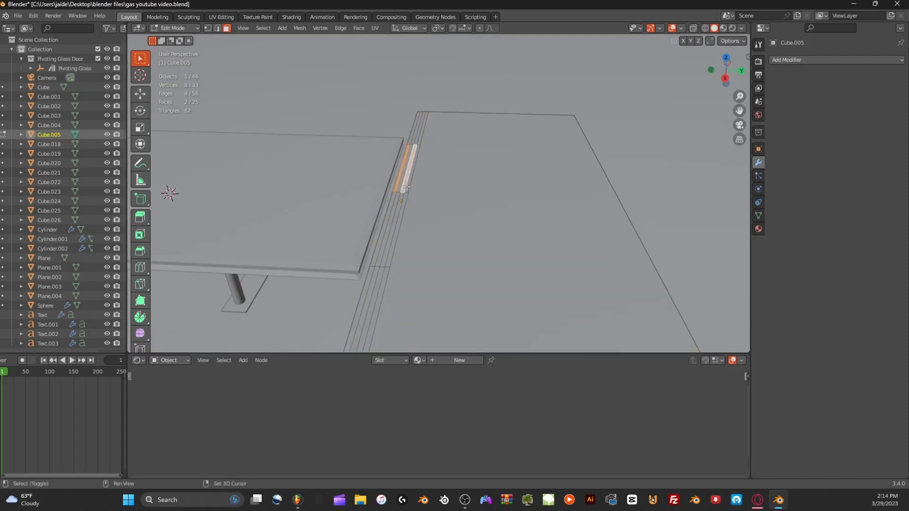
left_click(406, 188, "shift")
left_click(400, 187, "shift")
left_click(392, 199, "shift")
left_click(395, 199, "shift")
left_click(398, 199, "shift")
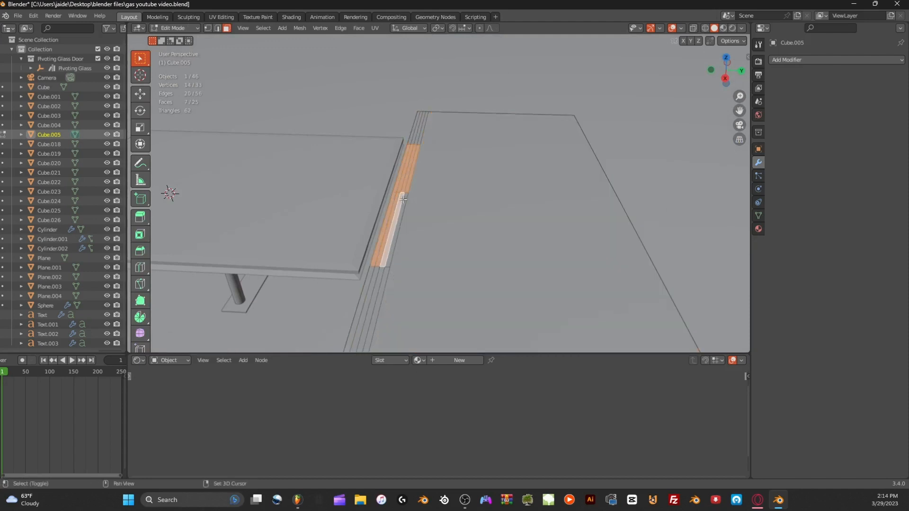
left_click(403, 200, "shift")
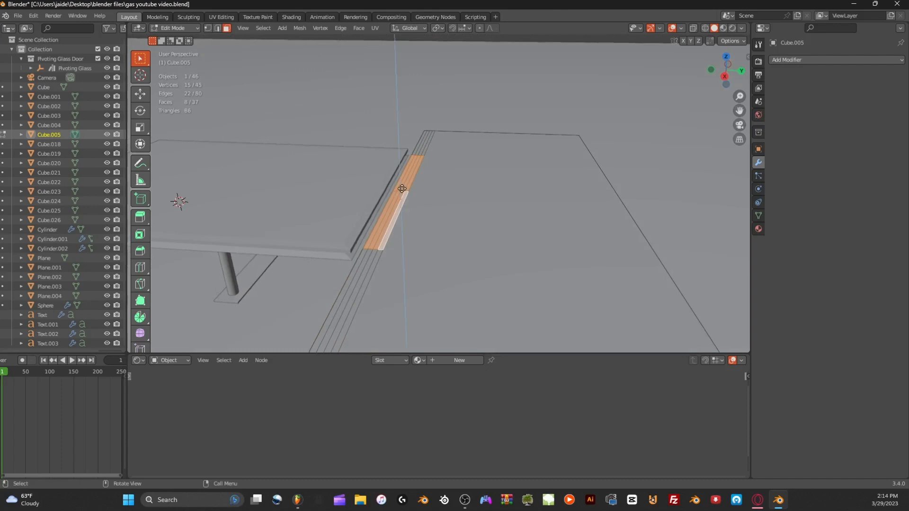
left_click(402, 189)
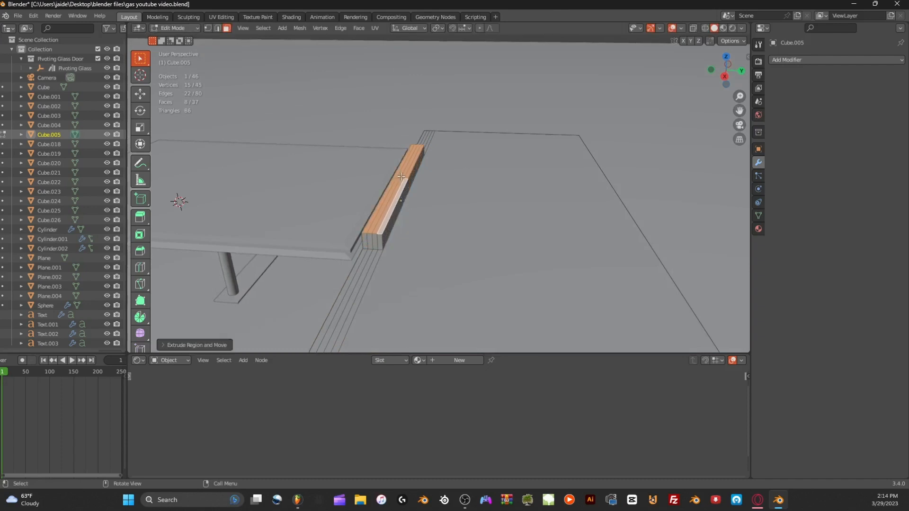
Extrude the four faces at the raised block's -X end outward to lengthen it along the roof.
middle_click_drag(402, 190, 583, 212)
scroll(582, 211, "up", 3)
left_click(548, 226)
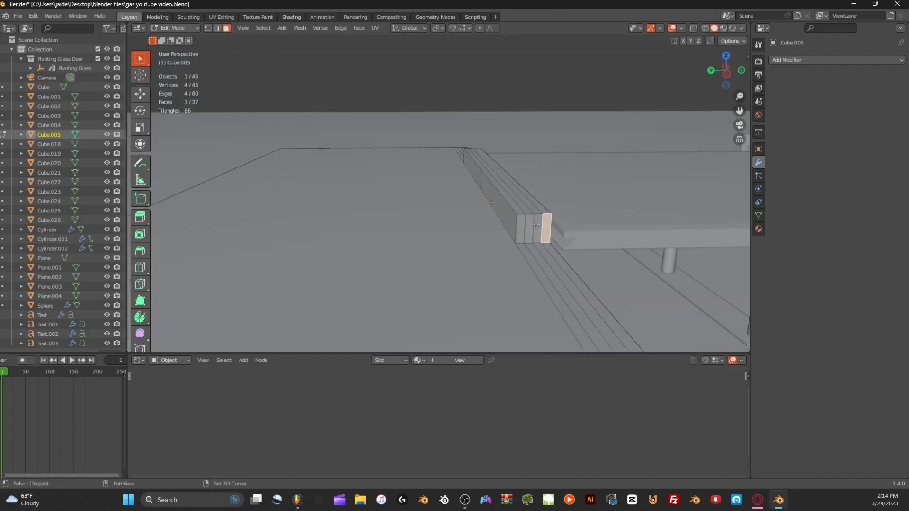
left_click(536, 224, "shift")
left_click(527, 222, "shift")
left_click(521, 222, "shift")
middle_click_drag(520, 222, 505, 212)
key("e")
left_click(583, 237)
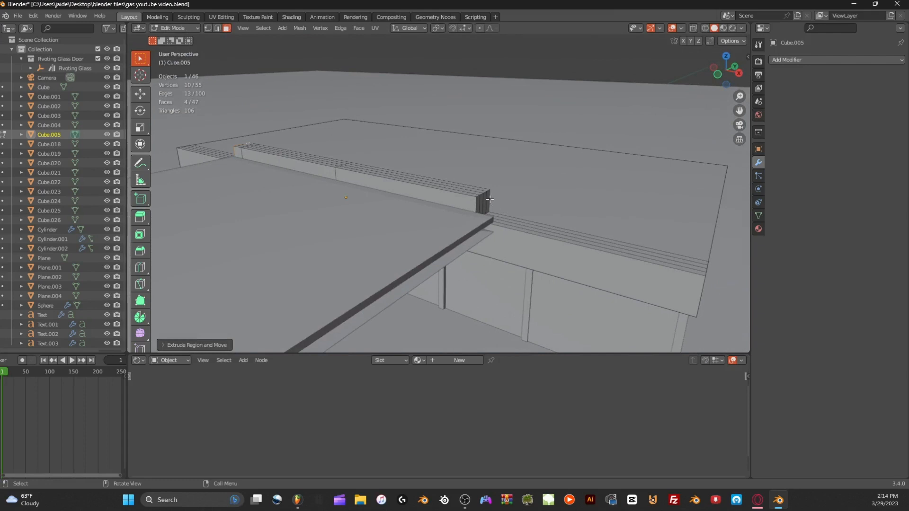
Extrude the four faces at the raised block's +X end outward and adjust their position.
left_click(518, 205, "shift")
left_click(487, 202)
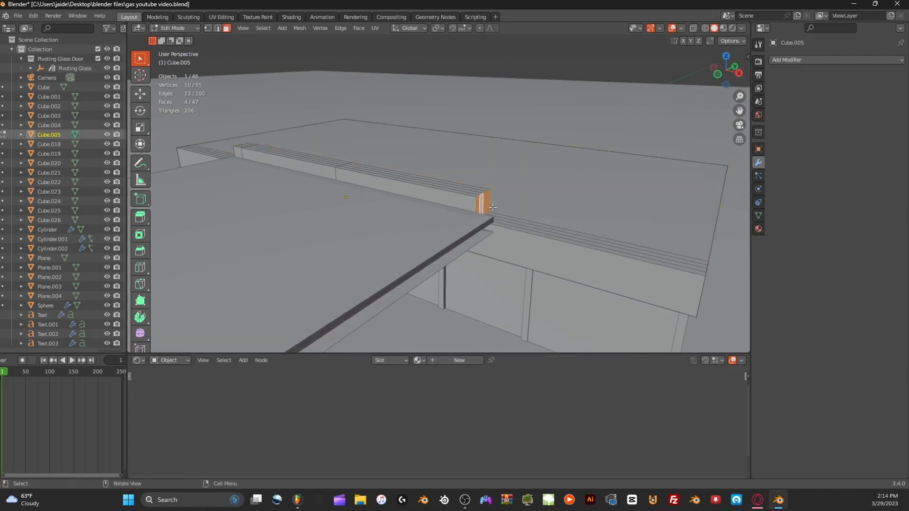
key("e")
left_click(495, 207)
middle_click_drag(494, 207, 366, 188)
key("g")
left_click(549, 201)
Extrude the raised block's four back faces backward twice and lower the last set about 1.06 m along Z into a slope.
left_click_drag(354, 174, 658, 175)
middle_click_drag(658, 175, 507, 175)
key("e")
left_click(582, 197)
key("e")
left_click(539, 174)
key("g")
key("z")
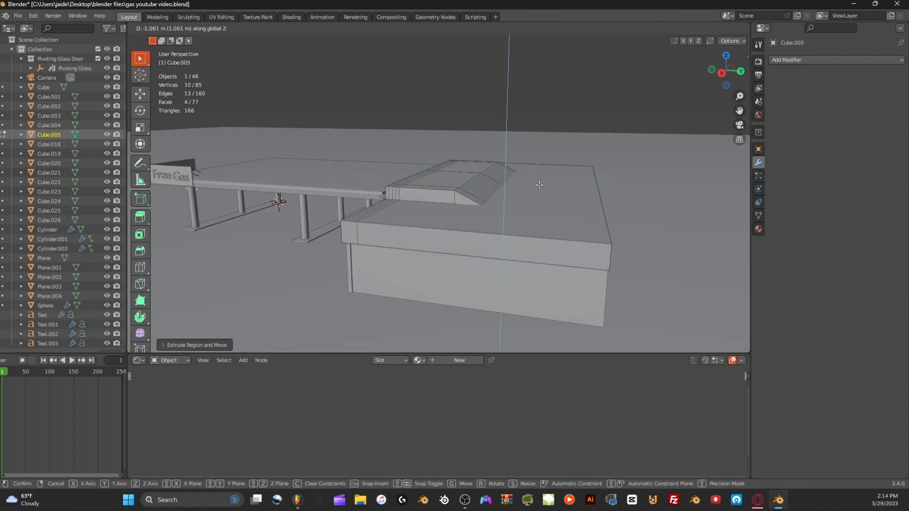
left_click(539, 185)
key("Tab")
Move the canopy's end faces nearest the store along Y toward the raised roof block.
scroll(531, 186, "down", 5)
scroll(553, 189, "up", 5)
middle_click_drag(527, 186, 487, 175)
scroll(448, 175, "up", 4)
left_click(386, 184)
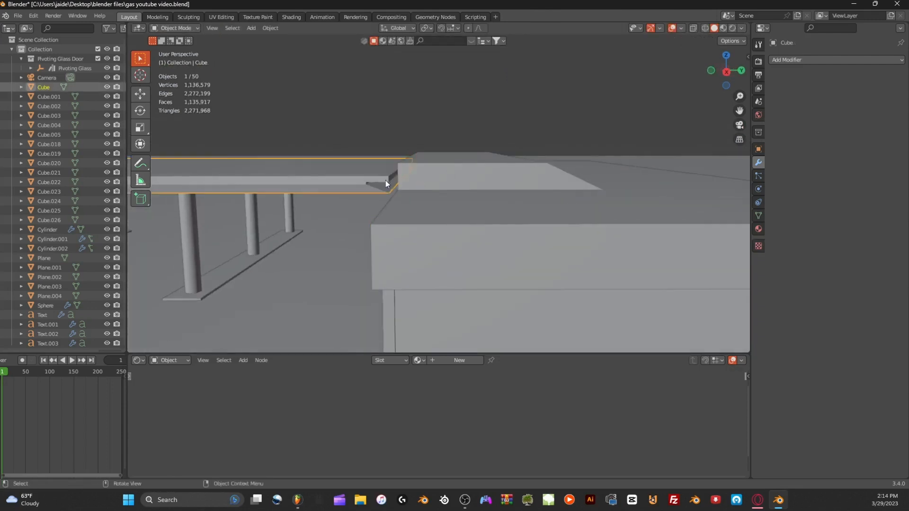
key("Tab")
middle_click_drag(409, 174, 412, 178)
key("g")
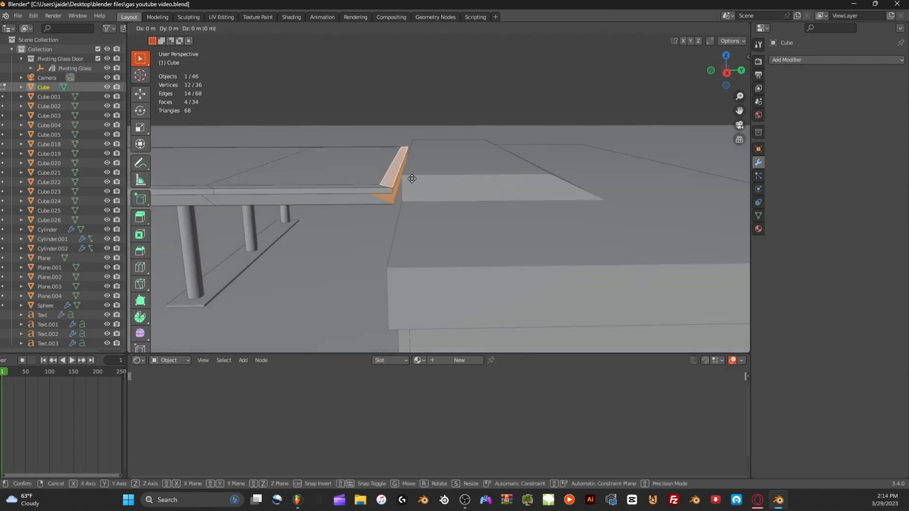
key("y")
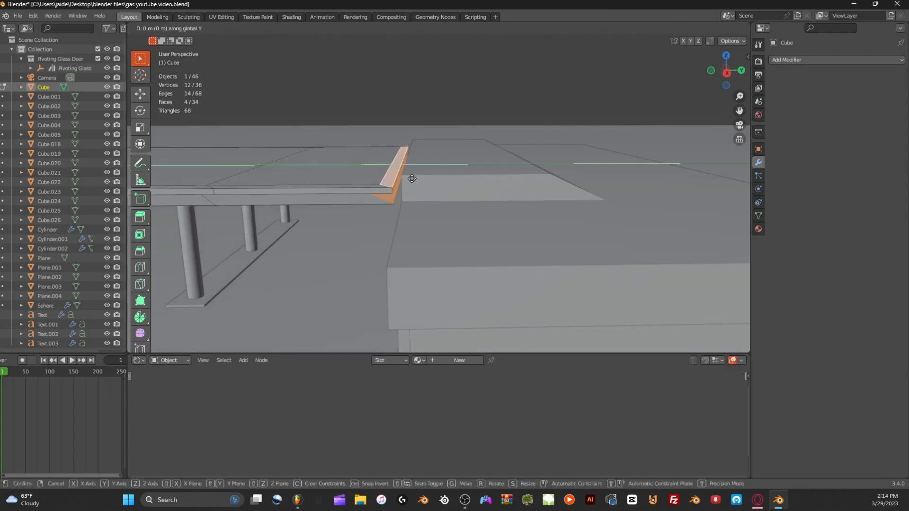
left_click(455, 171)
scroll(456, 172, "down", 4)
middle_click_drag(456, 172, 473, 152)
key("Tab")
scroll(489, 160, "down", 3)
left_click(473, 152)
Select the canopy together with the Free Gas sign panels, their lettering and supports.
scroll(472, 155, "up", 6)
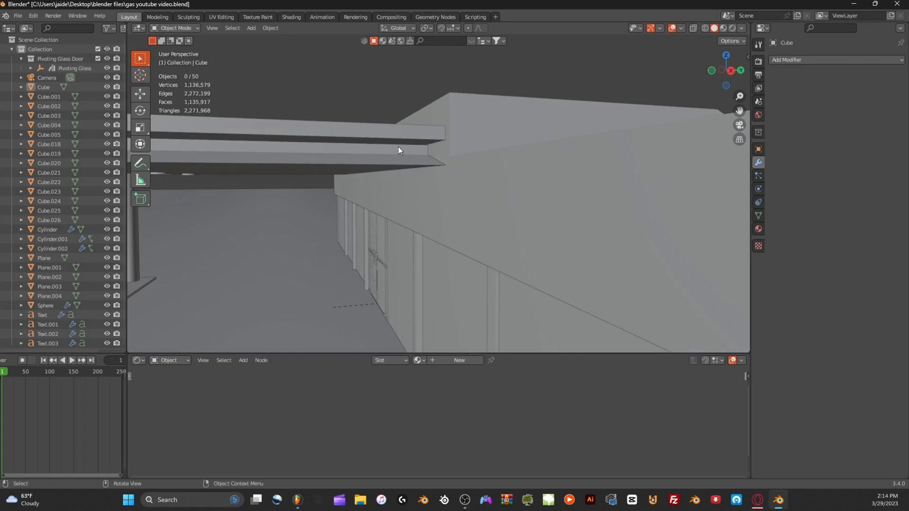
left_click(398, 147)
scroll(389, 149, "down", 5)
middle_click_drag(359, 155, 310, 154)
middle_click_drag(246, 142, 486, 142, "shift")
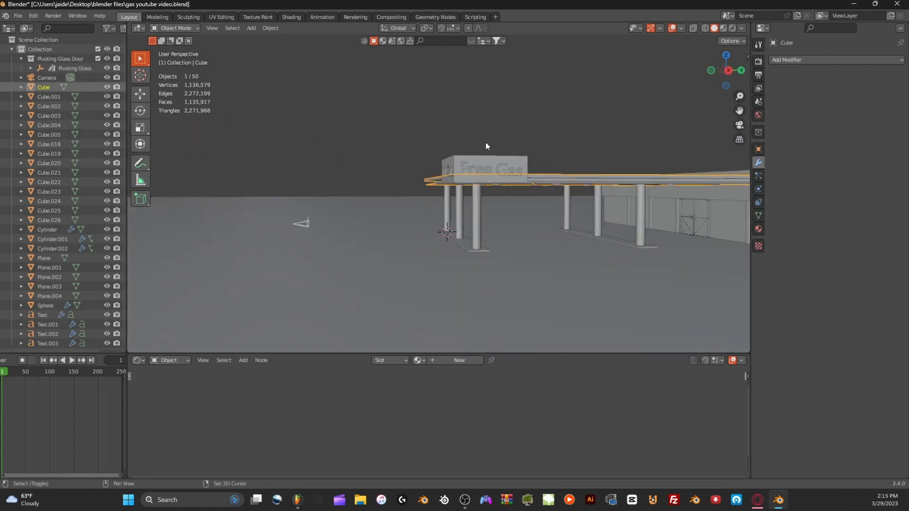
left_click_drag(441, 151, 544, 175, "shift")
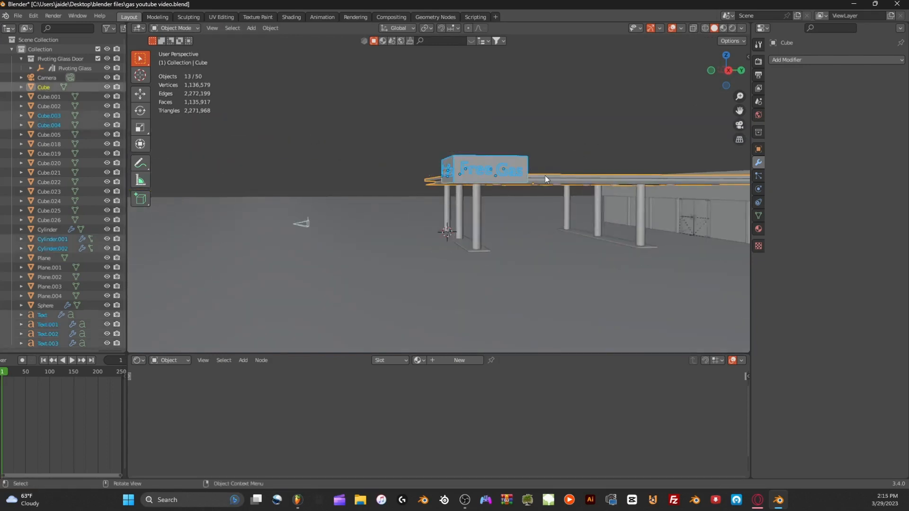
Hide the viewport overlays, view the joint between canopy and store roof, and move the selected canopy and sign parts.
middle_click_drag(545, 179, 523, 191)
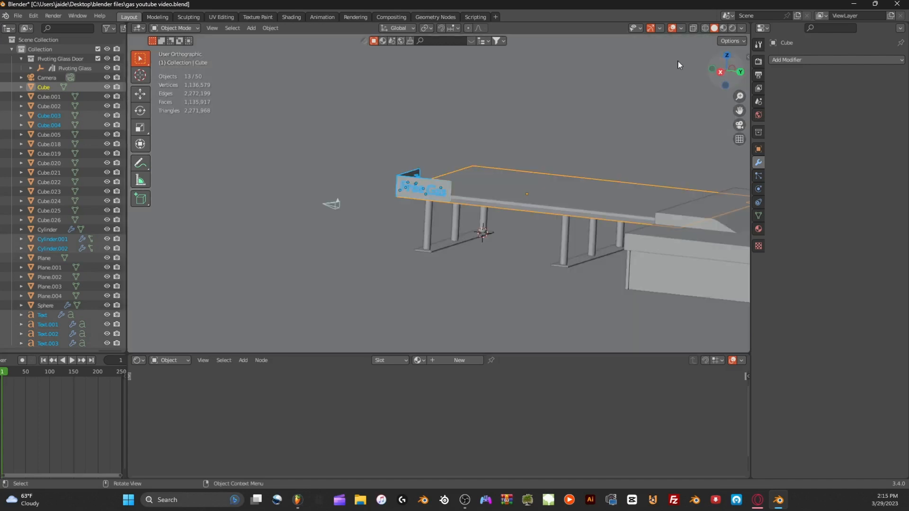
key("KP_3")
left_click(671, 28)
left_click_drag(726, 71, 723, 78)
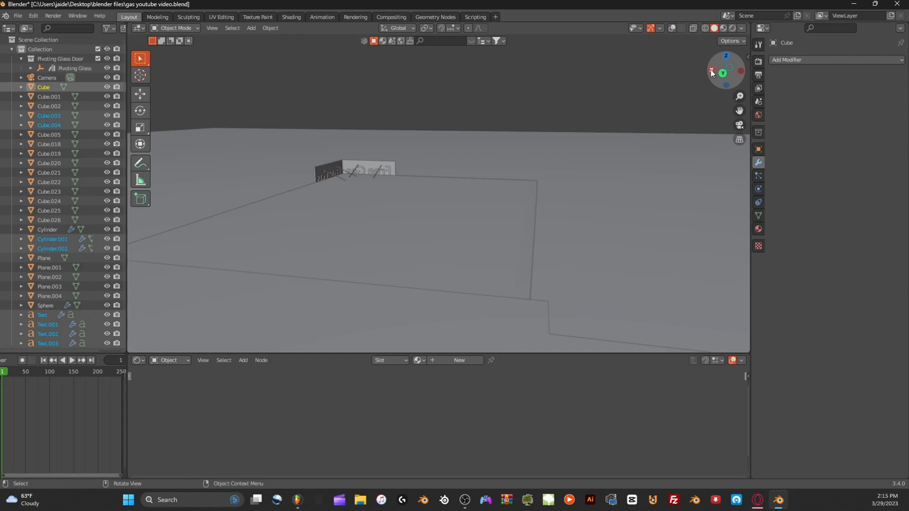
left_click(712, 71)
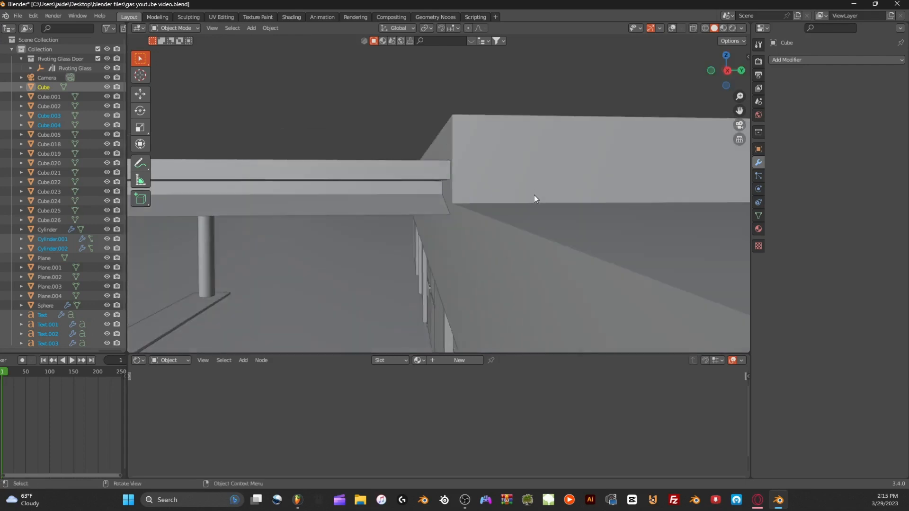
key("g")
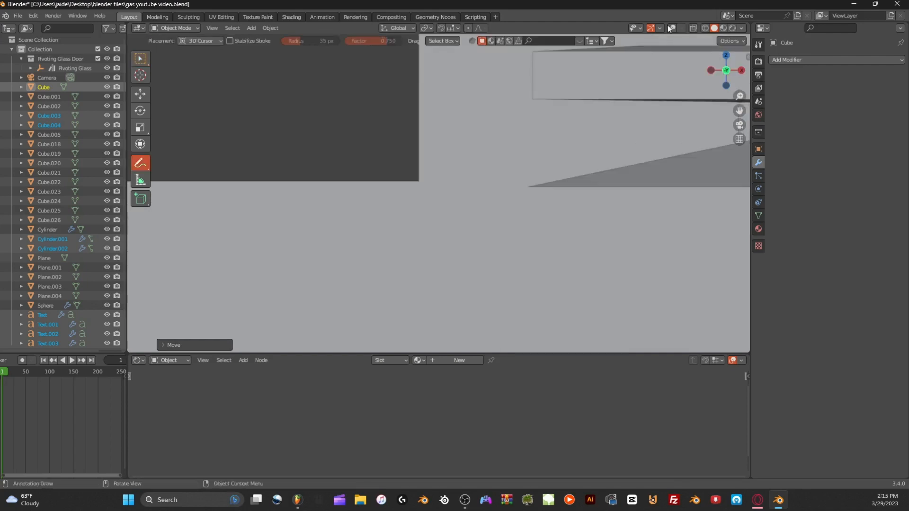
Show the viewport overlays again and raise the selected canopy and sign parts about 0.009 m along Z.
left_click(671, 28)
left_click_drag(420, 181, 463, 183)
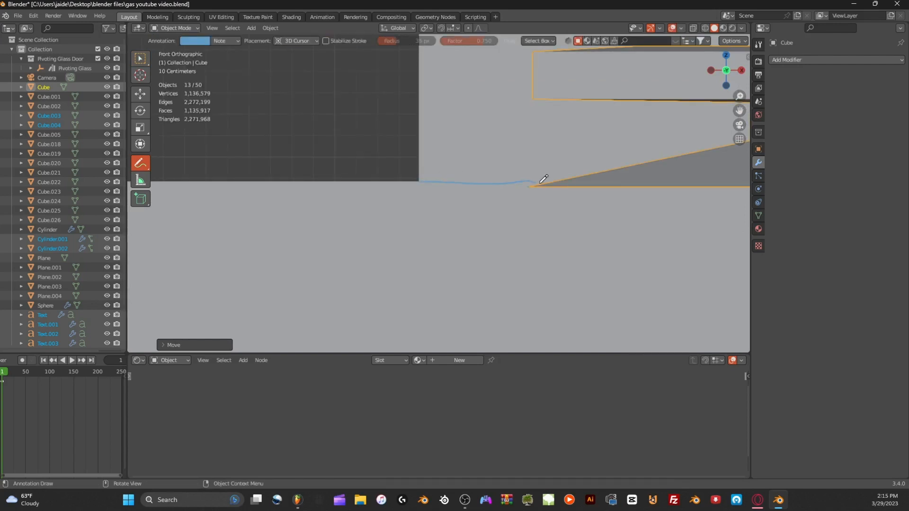
key("ctrl+z")
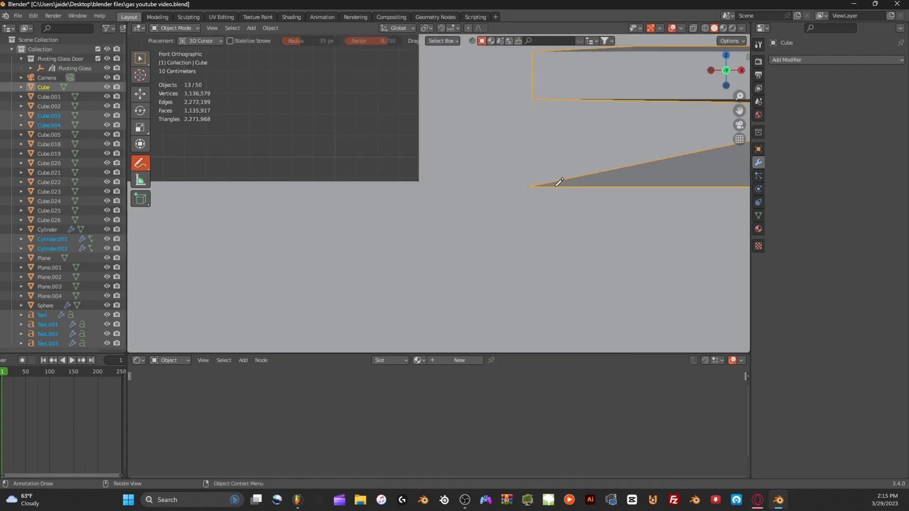
key("g")
key("z")
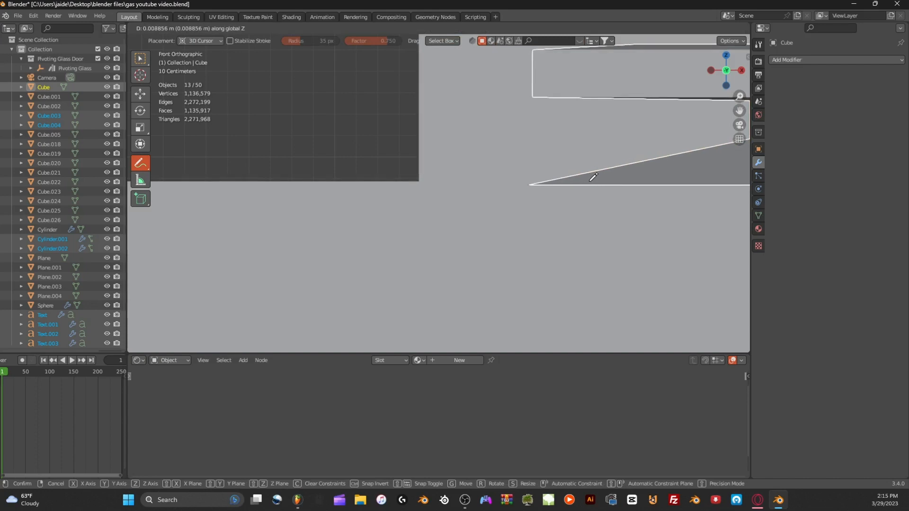
left_click(593, 177)
middle_click_drag(594, 177, 484, 188)
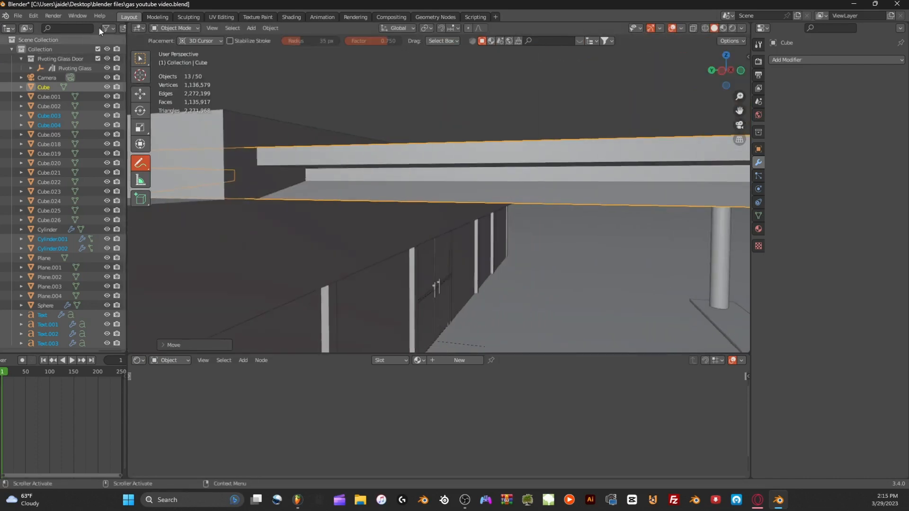
Switch to the Select Box tool and raise the canopy's ceiling lamps about 0.04 m along Z.
left_click(140, 58)
mouse_move(284, 142)
middle_mouse_down()
mouse_move(556, 175)
mouse_move(505, 151)
middle_mouse_up()
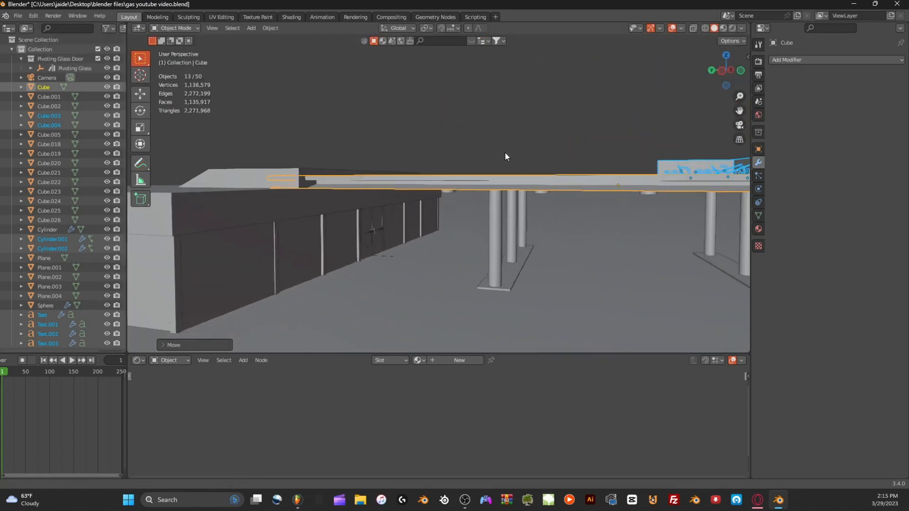
scroll(505, 151, "up", 4)
left_click(653, 127)
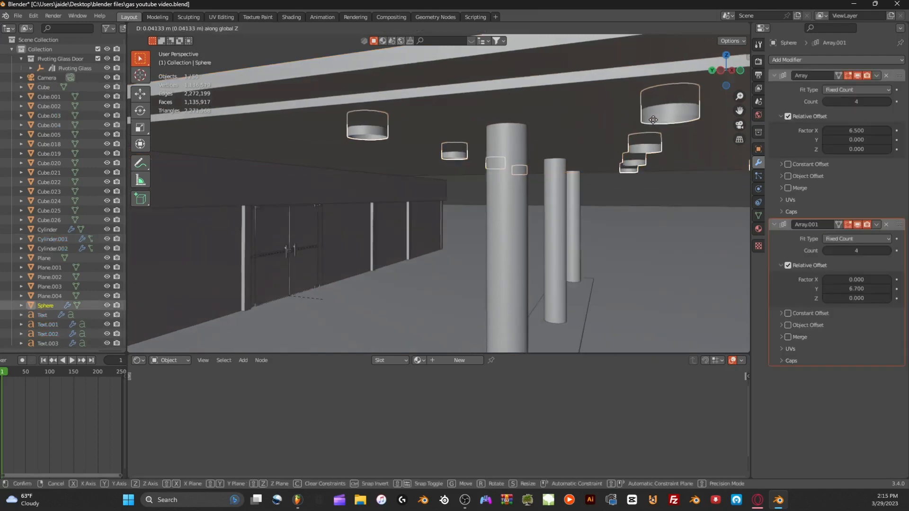
Scale the canopy pillars along Z and shift them vertically in small corrections to fit between their bases and the canopy's underside, then deselect them.
left_click(525, 209)
scroll(560, 204, "down", 5)
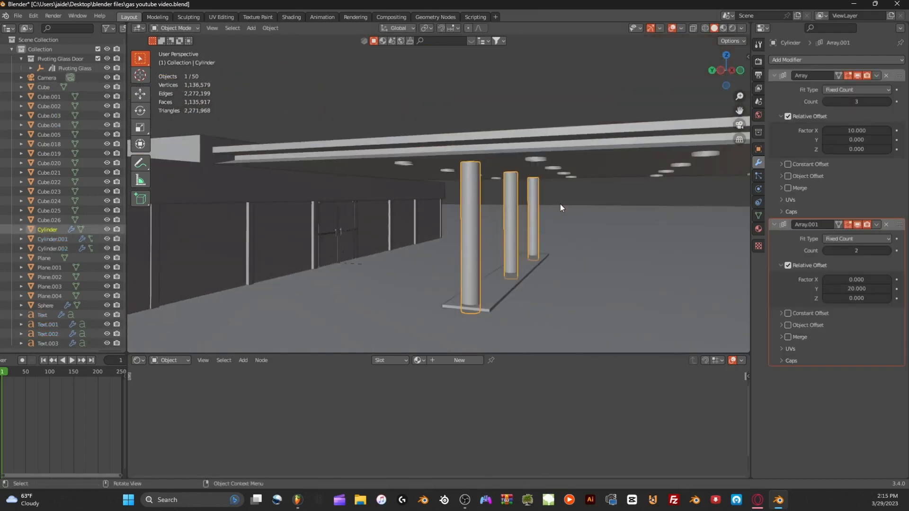
key("s")
key("z")
left_click(548, 204)
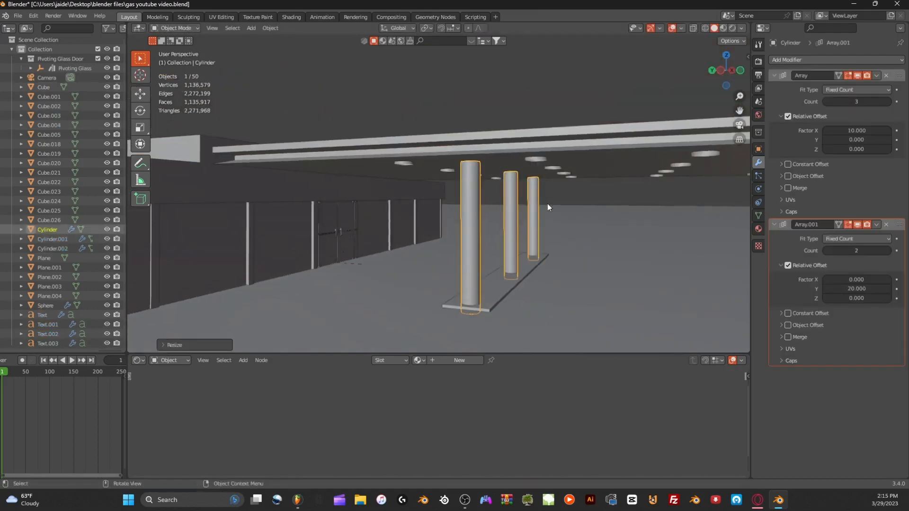
key("g")
key("z")
left_click(551, 198)
key("s")
key("z")
left_click(539, 202)
key("s")
key("z")
left_click(561, 200)
key("g")
key("z")
left_click(566, 199)
scroll(570, 198, "down", 2)
middle_click_drag(570, 198, 495, 195, "shift")
left_click(567, 119)
Examine the whole gas station from several sides, including the canopy joint, the store's side and the sign front.
scroll(567, 118, "down", 4)
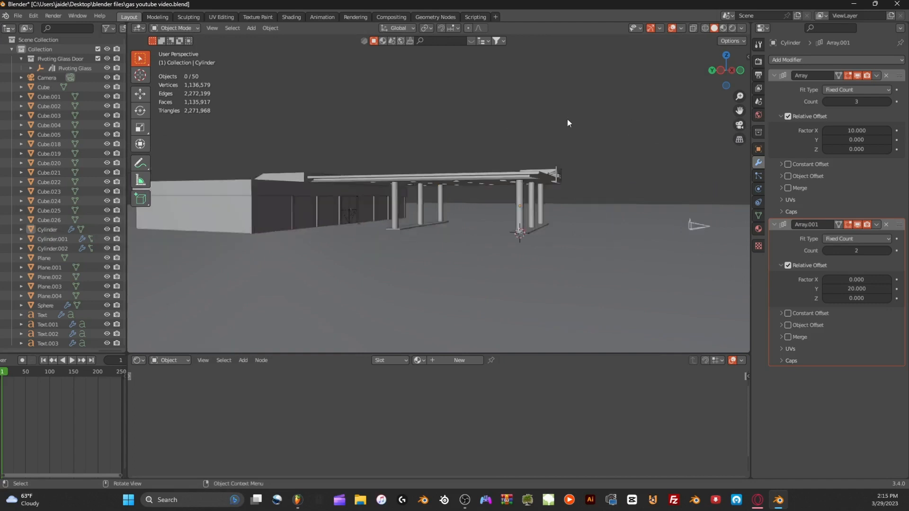
middle_click_drag(567, 118, 445, 142)
scroll(432, 129, "up", 5)
middle_click_drag(445, 142, 478, 215, "shift")
scroll(510, 137, "down", 2)
middle_click_drag(601, 205, 491, 179, "shift")
middle_click_drag(658, 173, 546, 158, "shift")
scroll(529, 158, "up", 4)
scroll(530, 150, "down", 7)
middle_click_drag(430, 157, 471, 131)
scroll(479, 151, "down", 5)
scroll(483, 137, "up", 4)
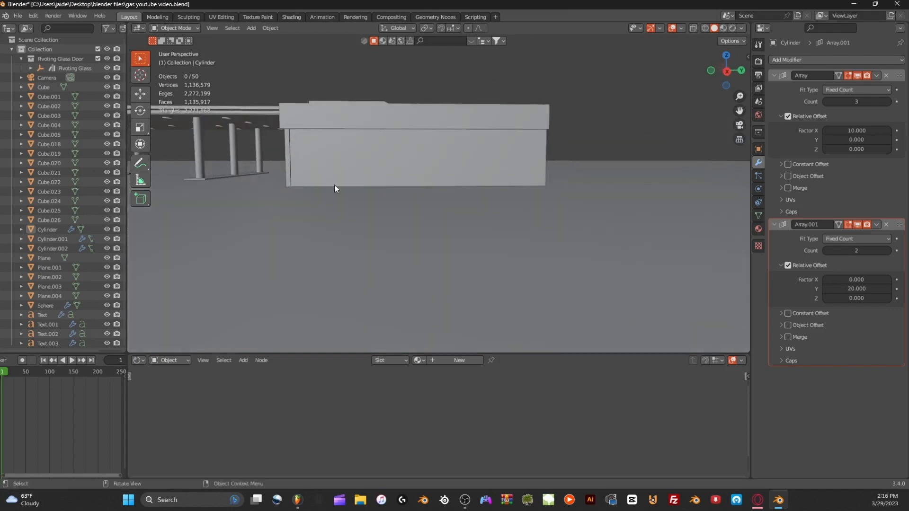
middle_click_drag(425, 154, 458, 141)
middle_click_drag(288, 207, 293, 149)
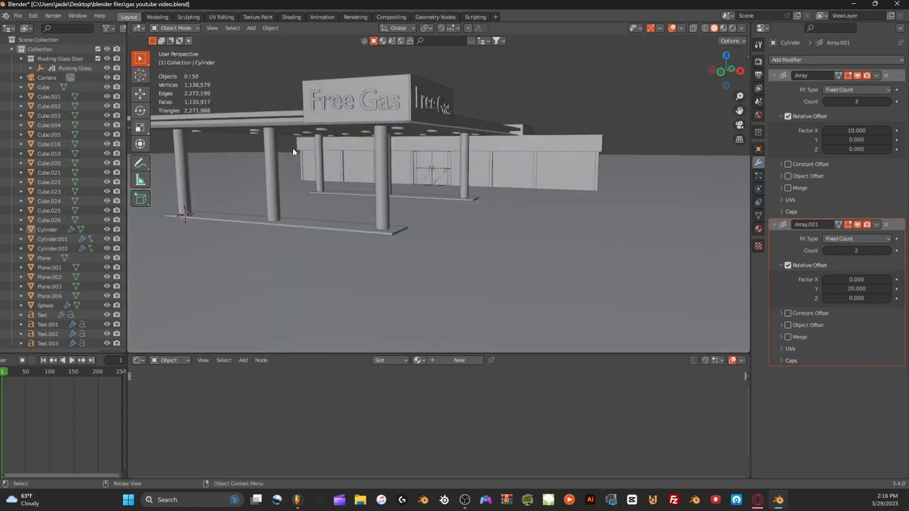
Delete all the Free Gas lettering from both sign panels on the canopy.
left_click(360, 97)
middle_click_drag(382, 95, 370, 94, "shift")
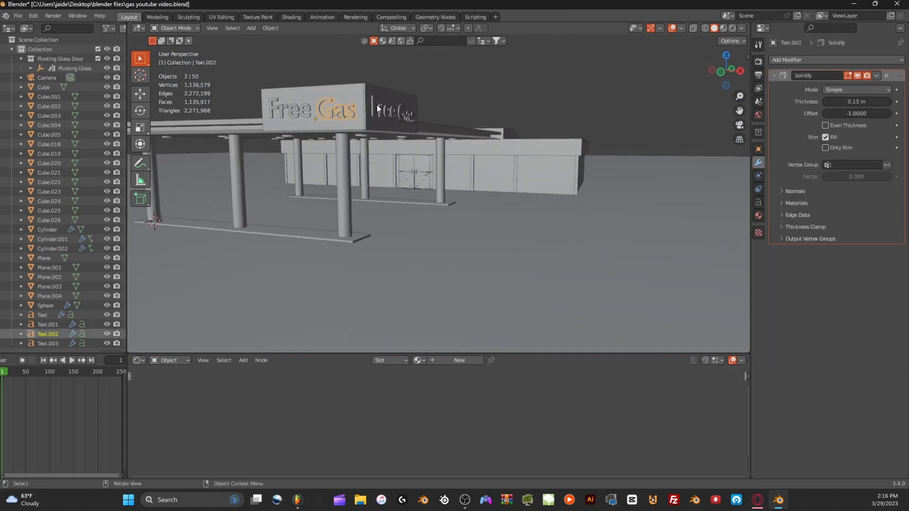
left_click(400, 112, "shift")
left_click(300, 118, "shift")
key("ctrl+z")
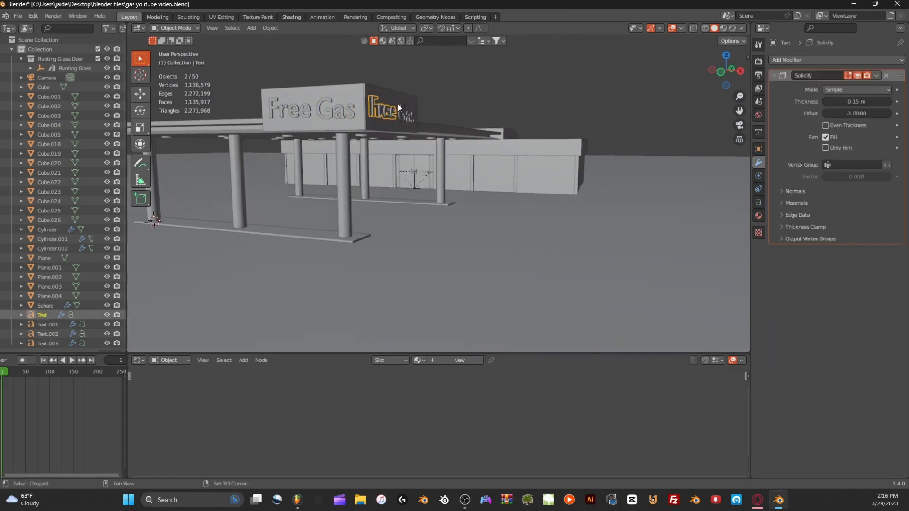
left_click(399, 104, "shift")
key("ctrl+z")
middle_click_drag(358, 107, 362, 102)
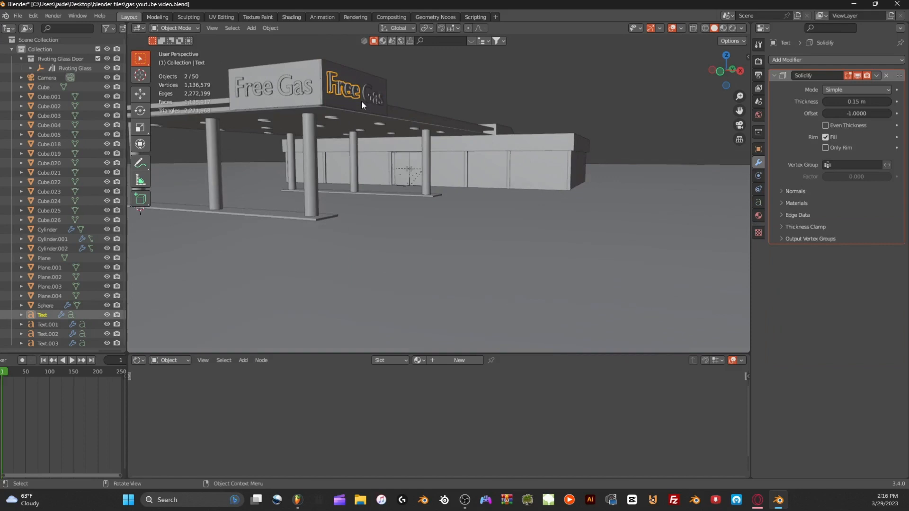
left_click(366, 98, "shift")
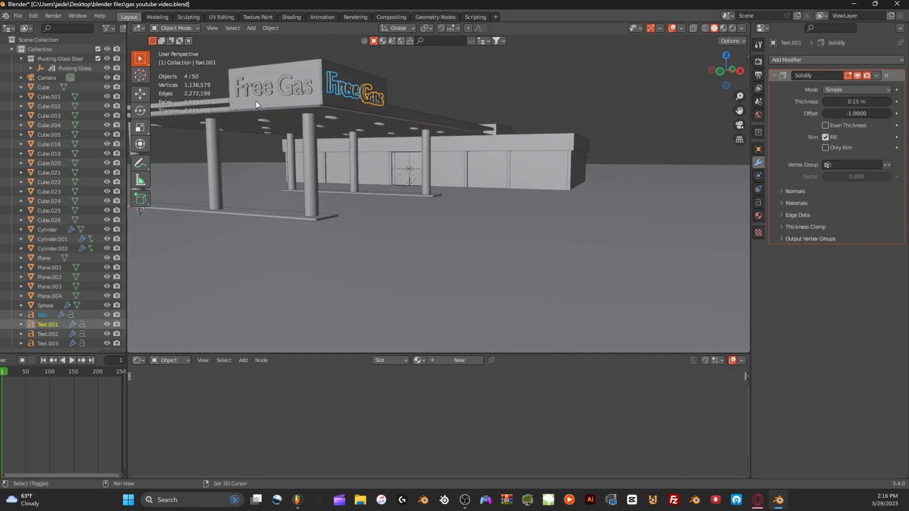
left_click(255, 87, "shift")
left_click(283, 81, "shift")
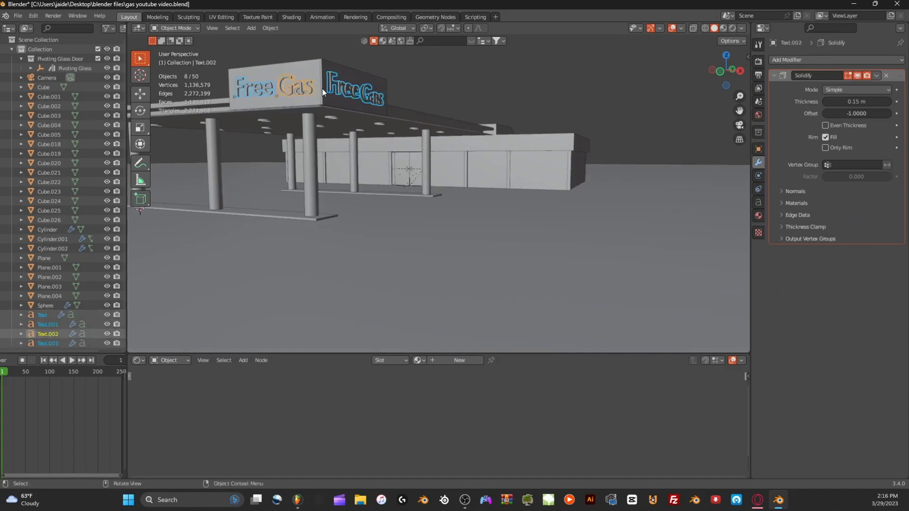
key("x")
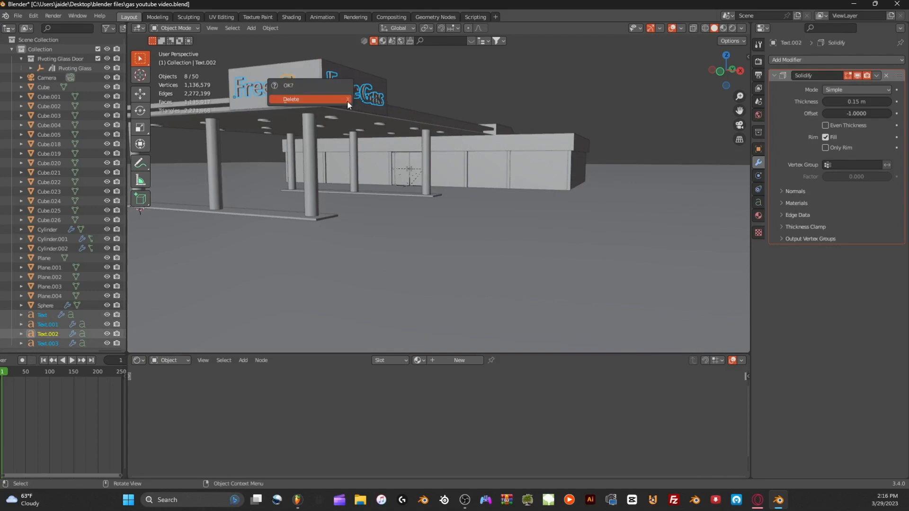
left_click(347, 99)
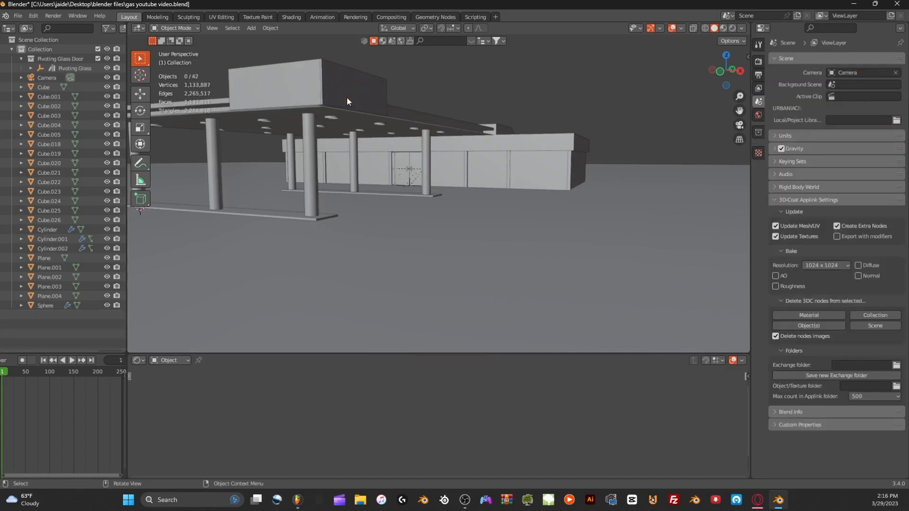